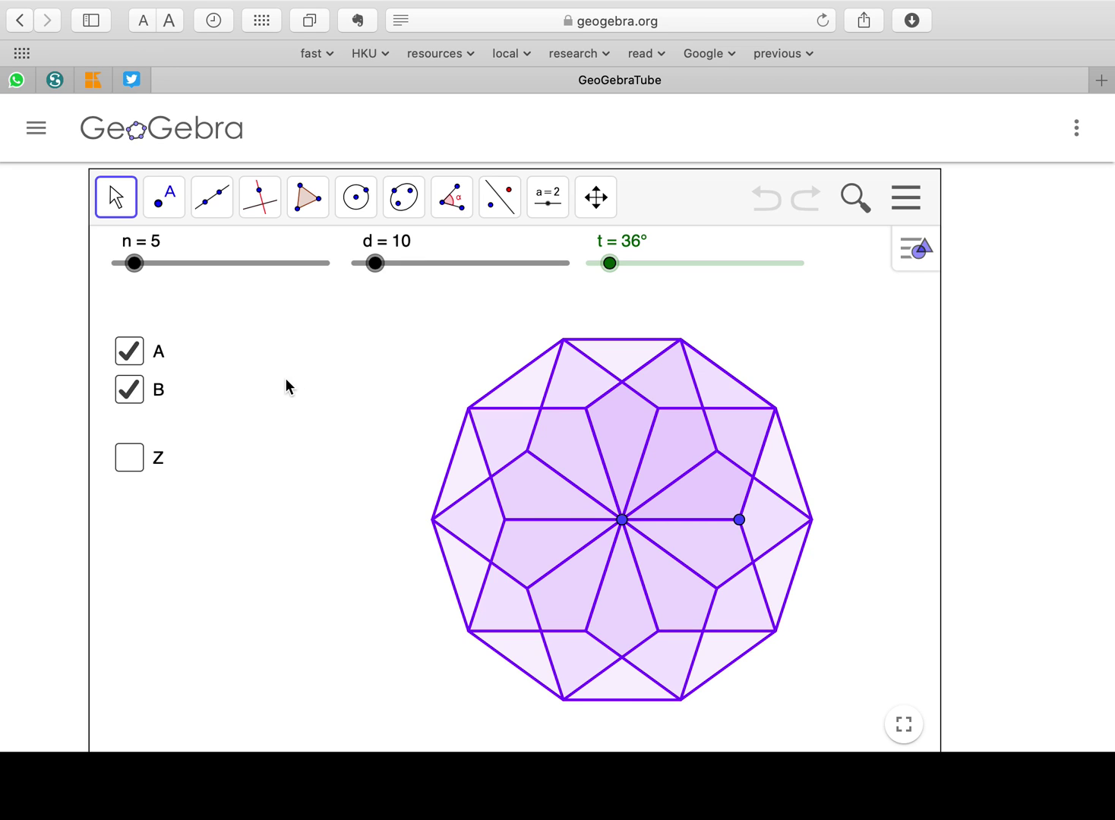
Try various n, d and t values, ending at n = 7, d = 9, t = 72°
mouse_move(134, 263)
mouse_down()
mouse_move(180, 266)
mouse_move(114, 266)
mouse_move(134, 265)
mouse_up()
mouse_move(375, 263)
mouse_down()
mouse_move(391, 267)
mouse_move(355, 265)
mouse_move(374, 268)
mouse_up()
mouse_move(608, 263)
mouse_down()
mouse_move(657, 266)
mouse_move(587, 264)
mouse_move(606, 264)
mouse_up()
mouse_move(137, 266)
mouse_down()
mouse_move(176, 273)
mouse_move(132, 269)
mouse_move(164, 274)
mouse_move(154, 274)
mouse_up()
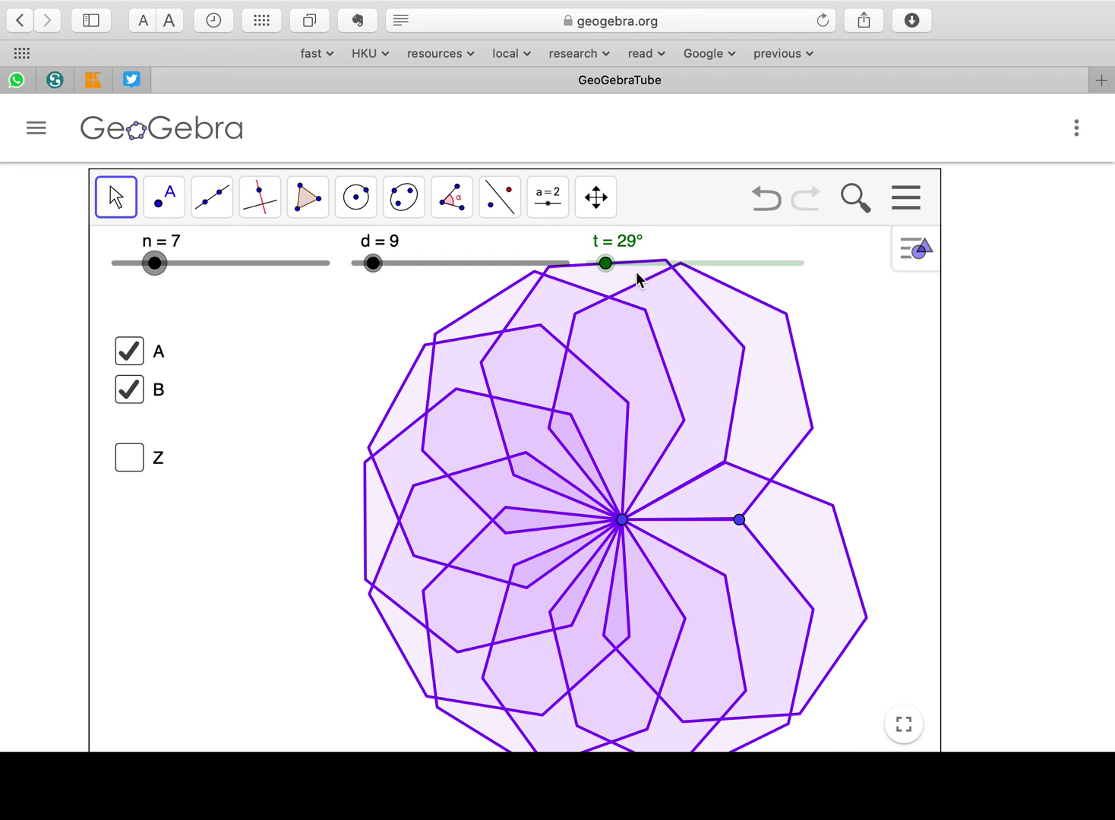
drag(607, 264, 632, 269)
Scroll down through the example pattern images and back up to the top
scroll(1009, 414, down, 10)
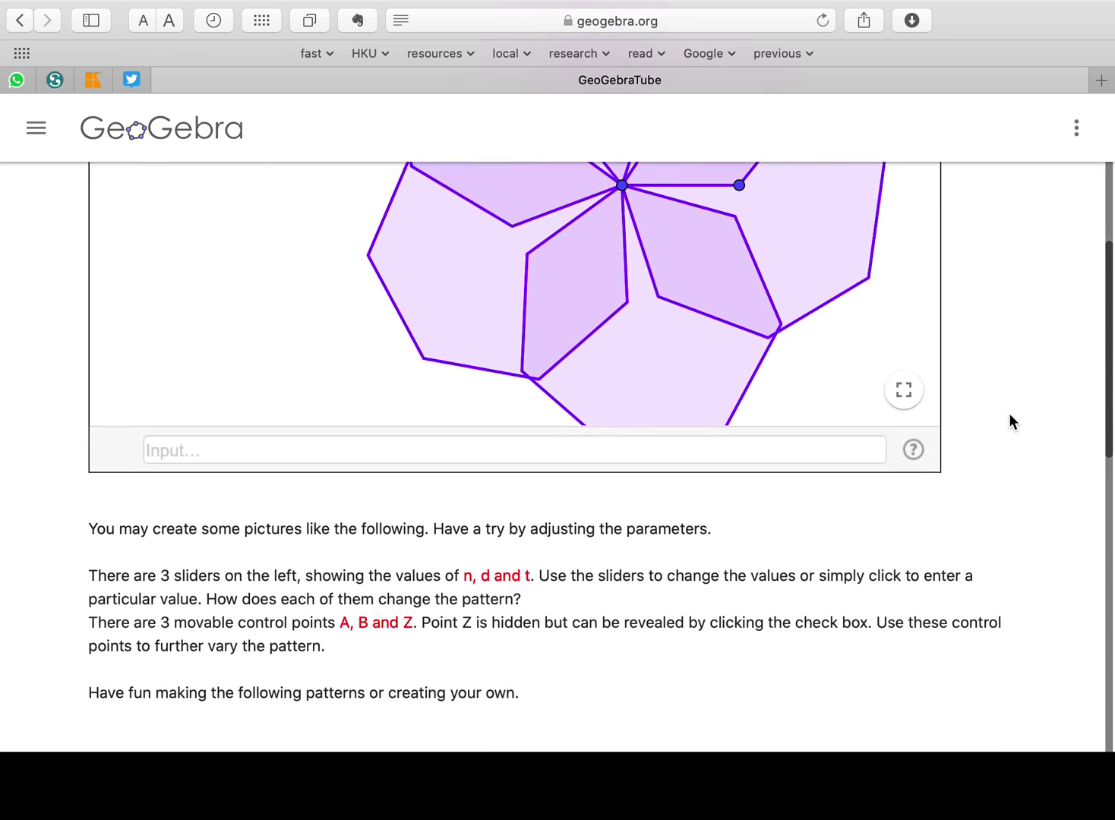
scroll(1009, 422, down, 2)
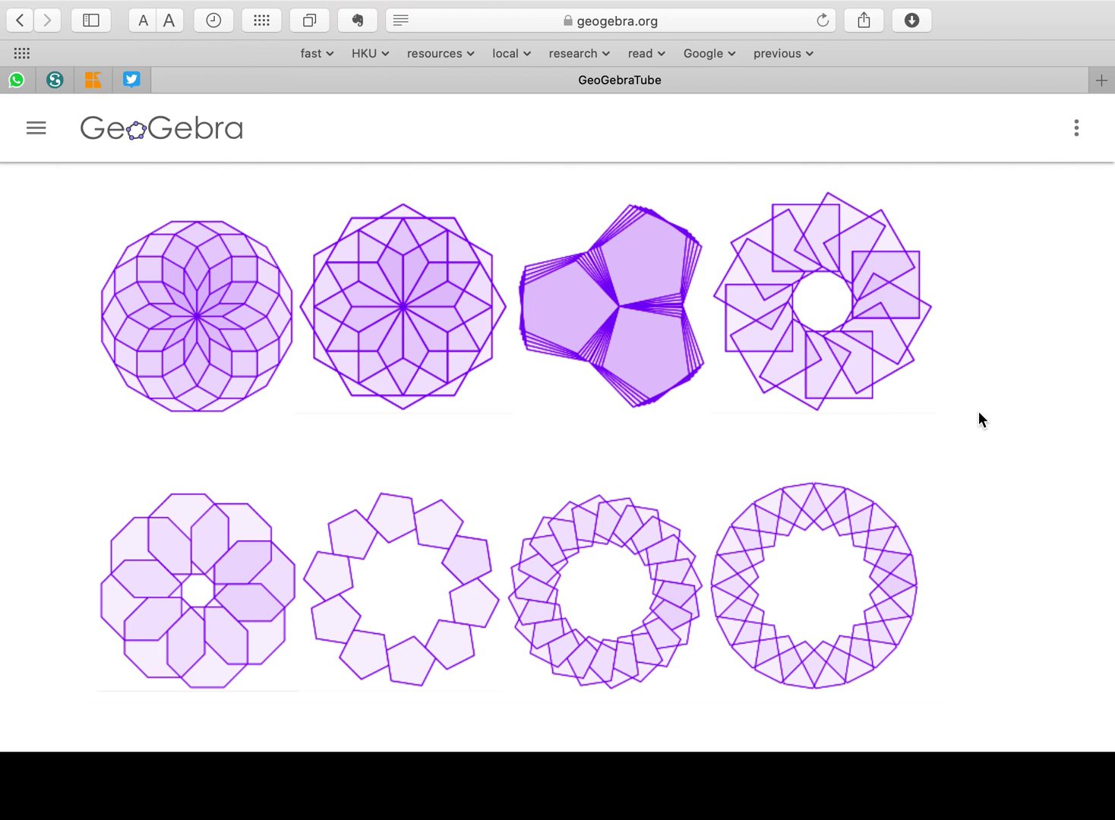
scroll(980, 419, down, 5)
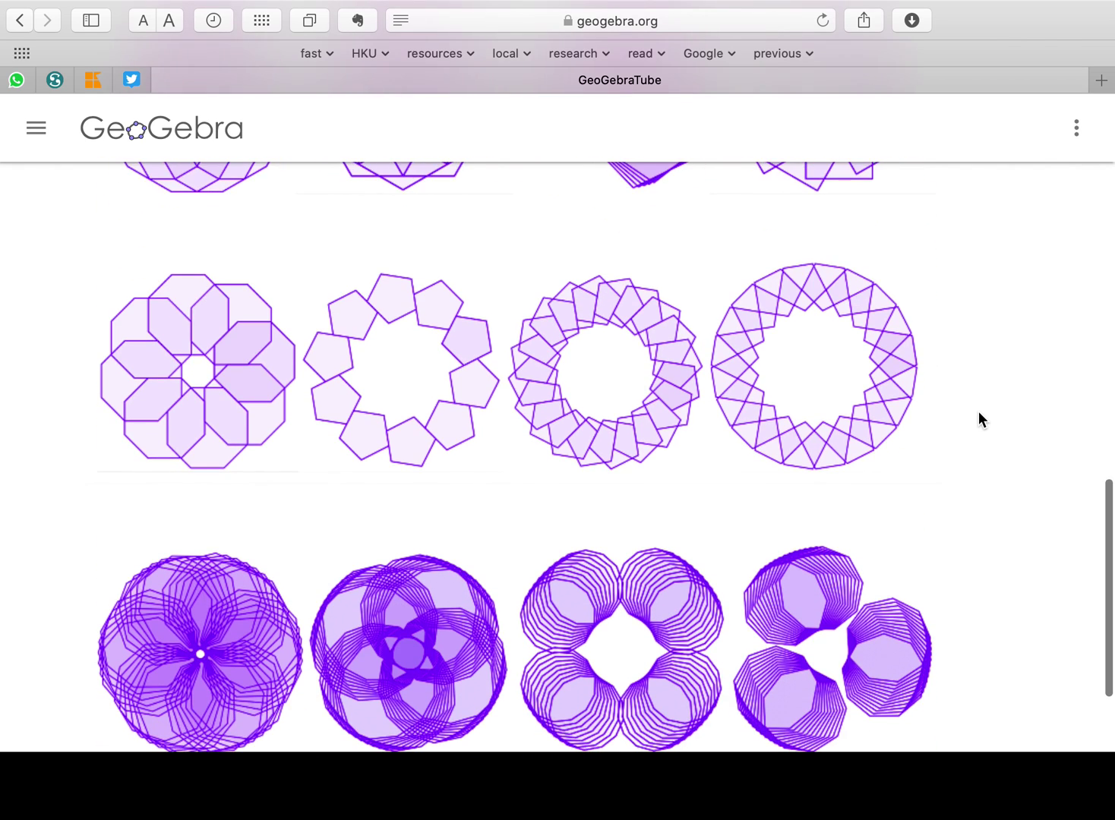
scroll(979, 412, down, 2)
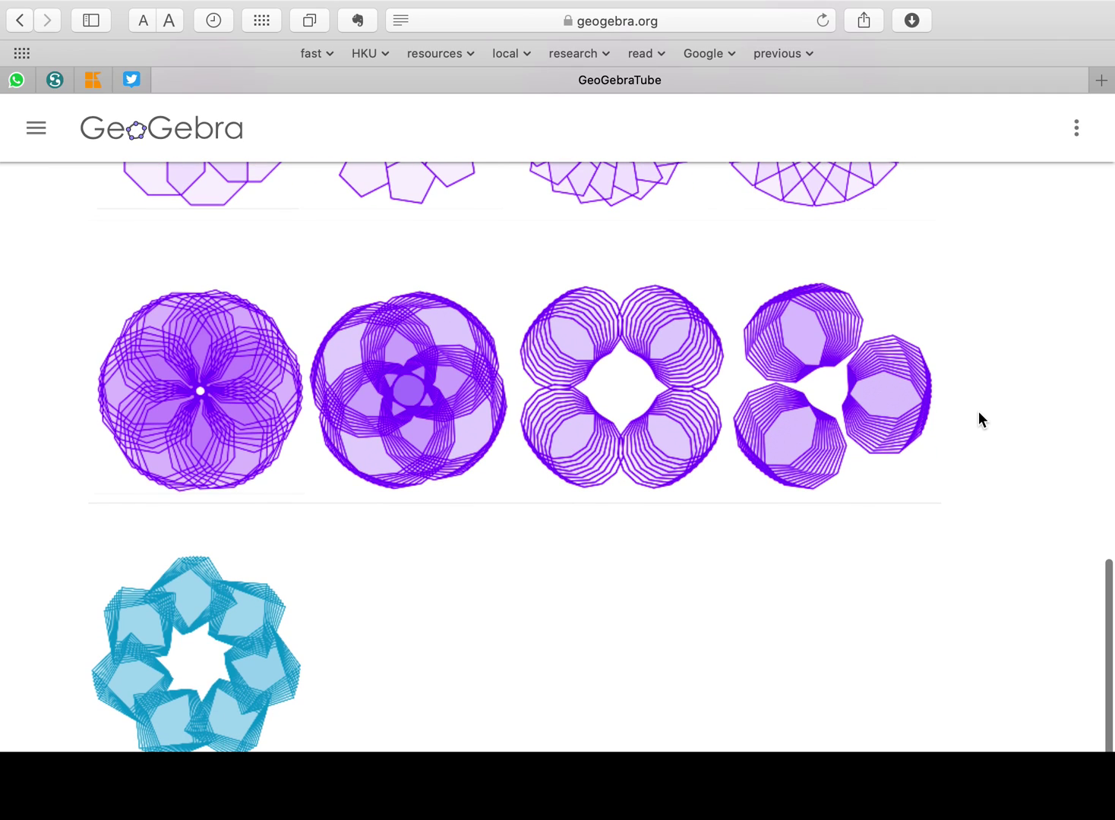
scroll(979, 412, up, 5)
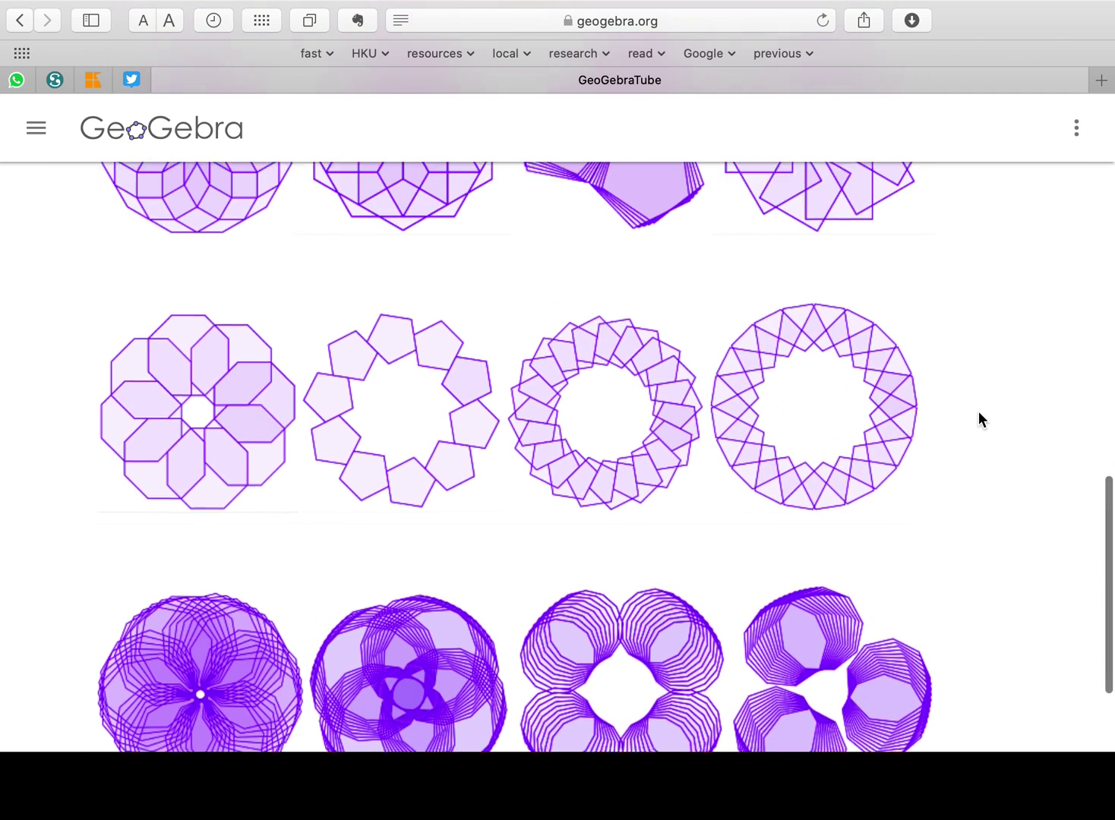
scroll(978, 420, up, 2)
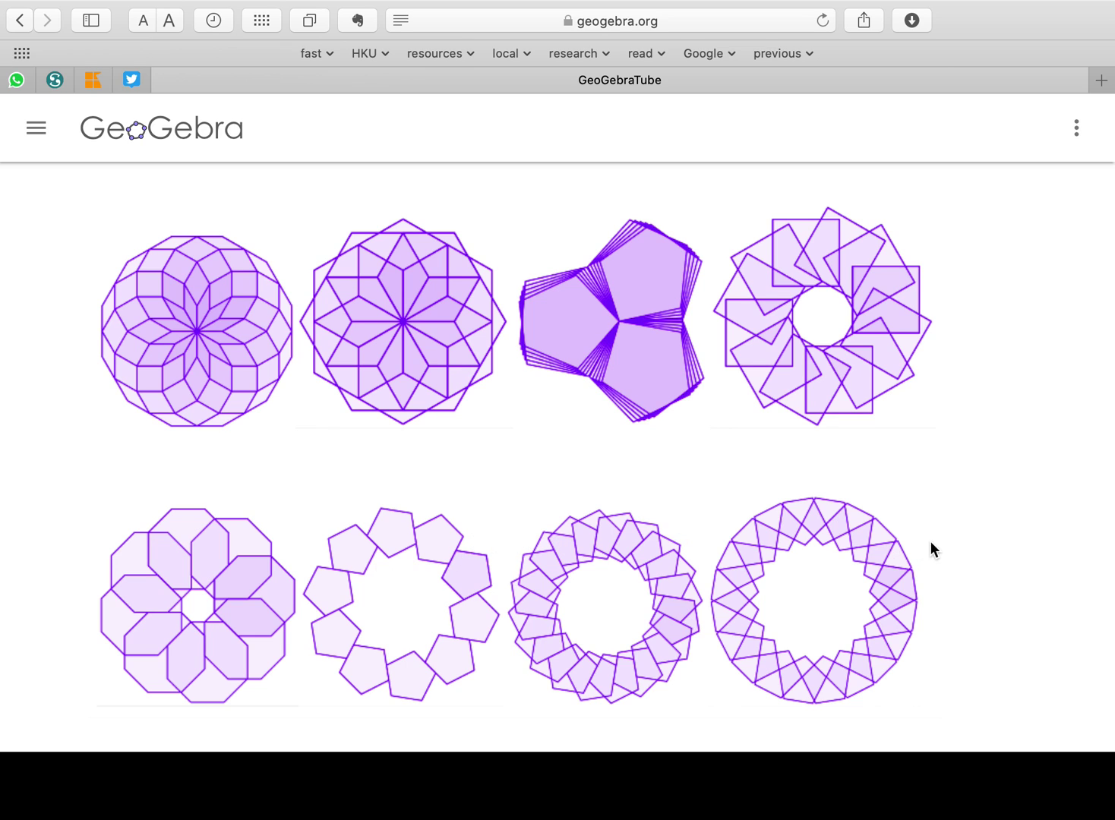
scroll(966, 541, up, 15)
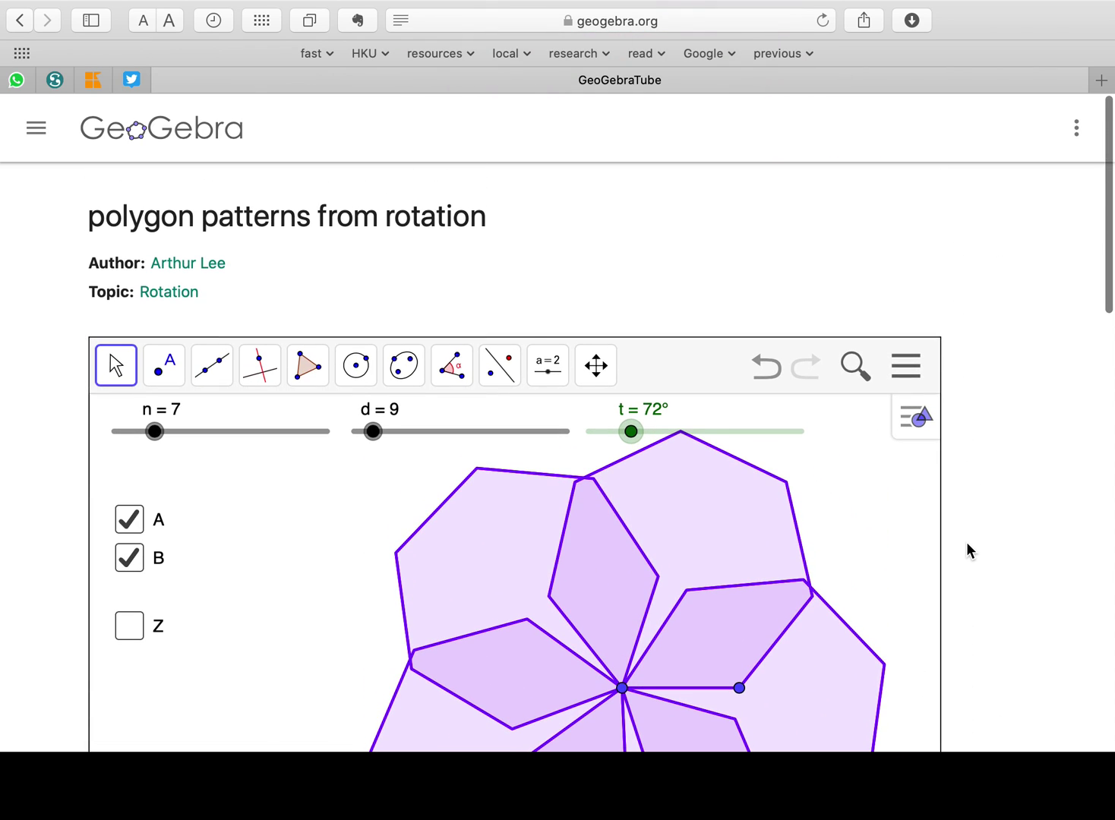
Launch GeoGebra Classic from the home page in a new tab and dismiss Graphics settings
click(150, 124)
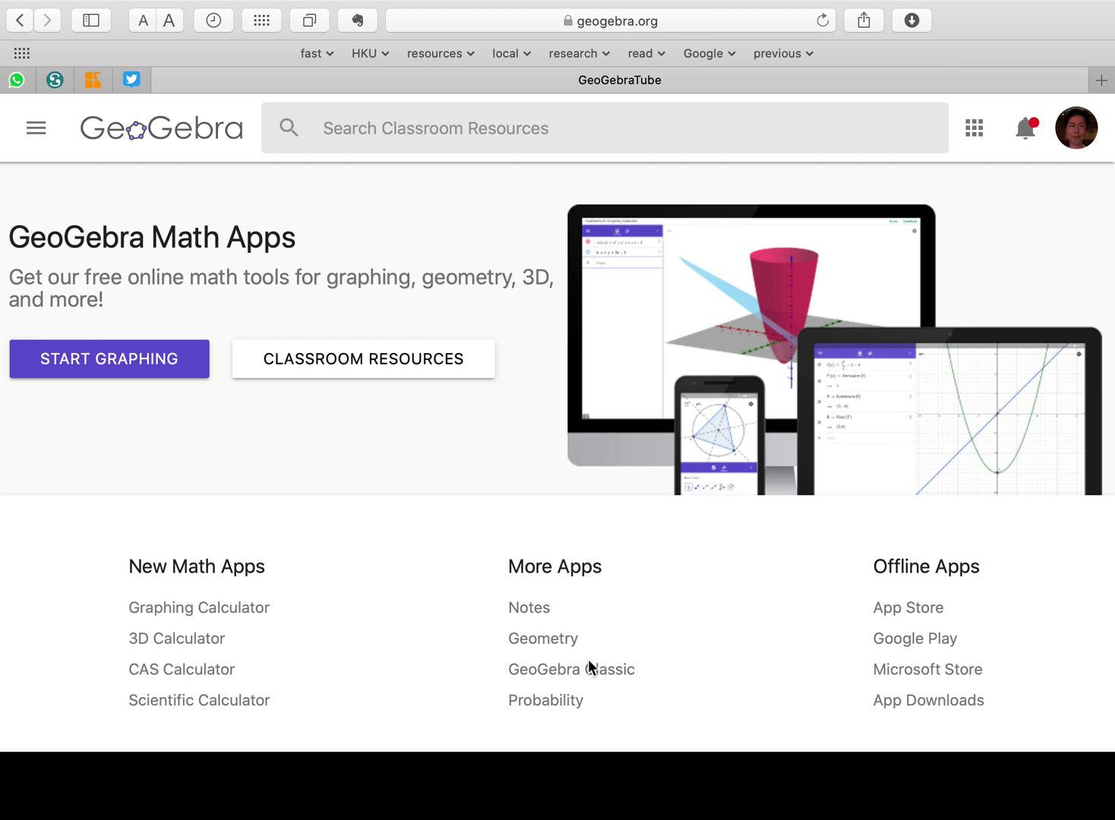
click(548, 669)
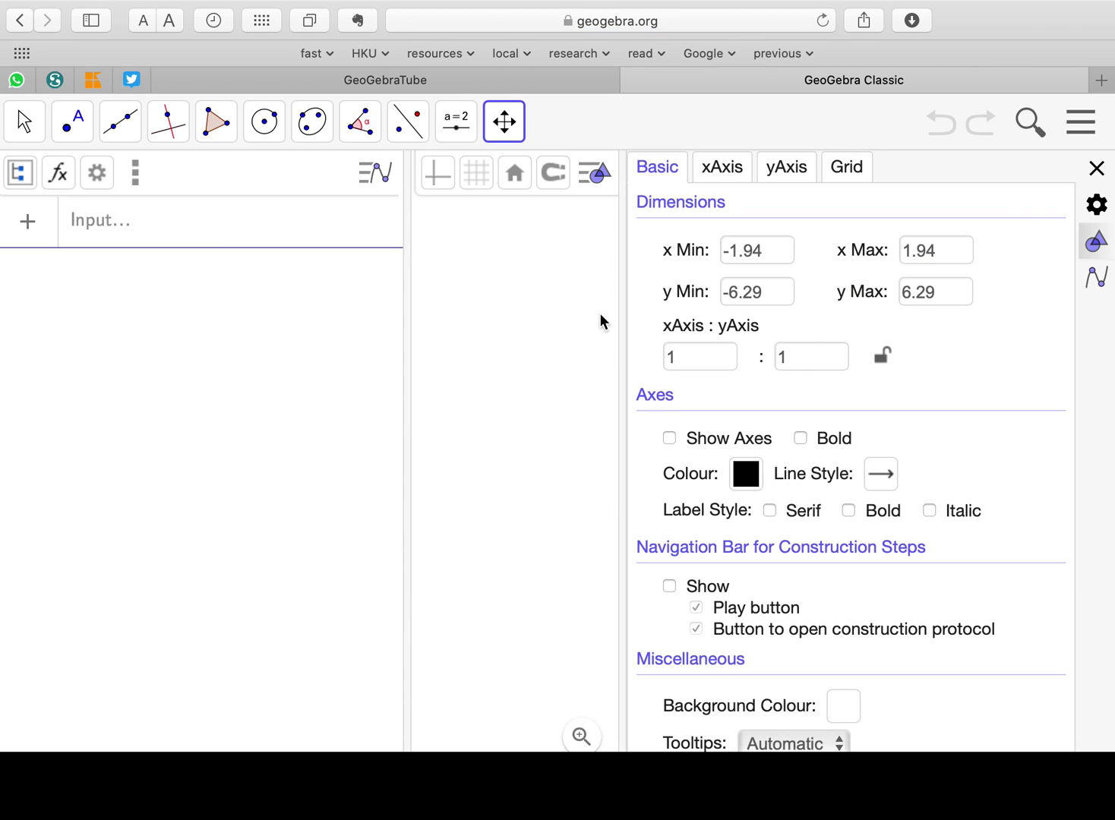
click(1096, 168)
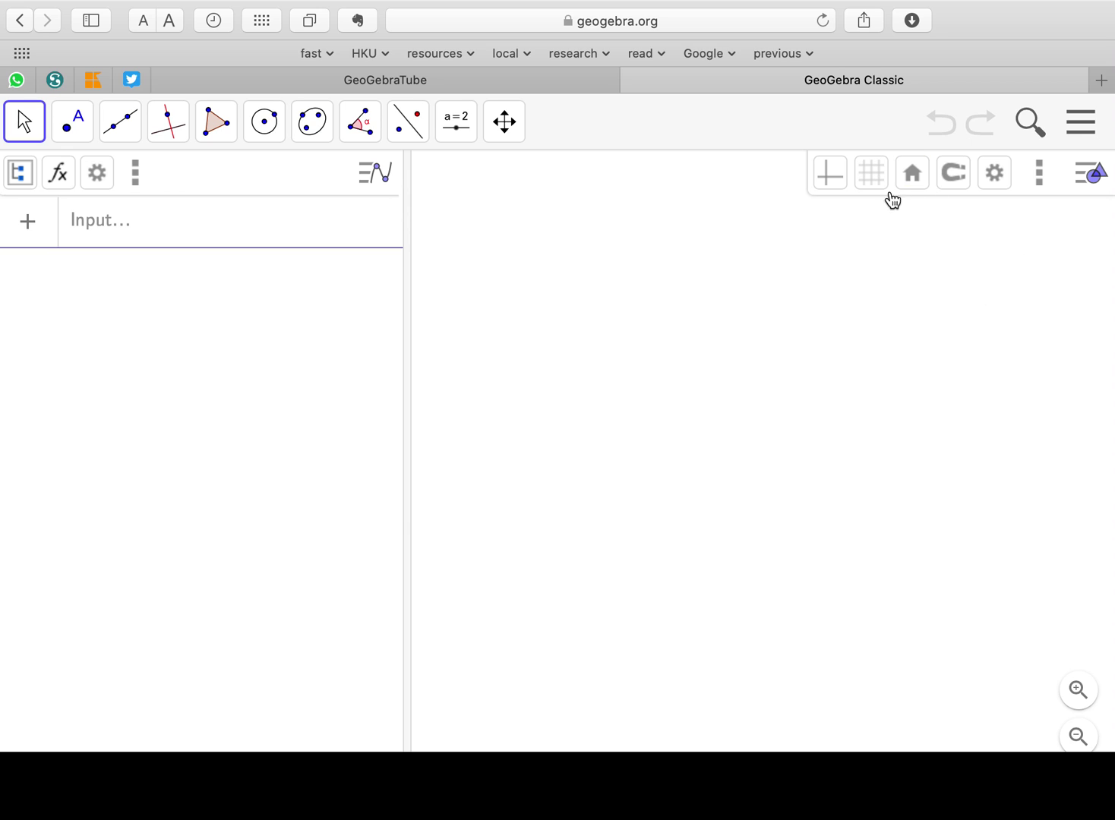
Hide both style bars and place points A and B side by side
click(1086, 176)
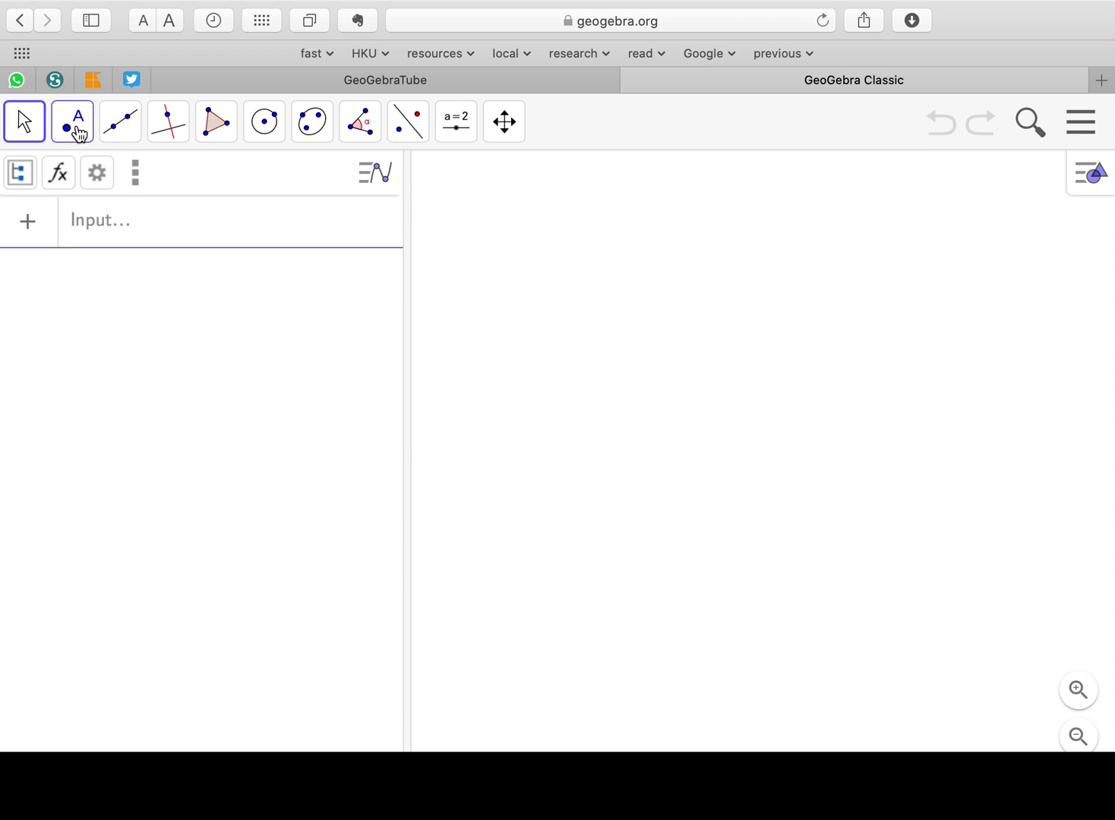
click(354, 175)
click(79, 129)
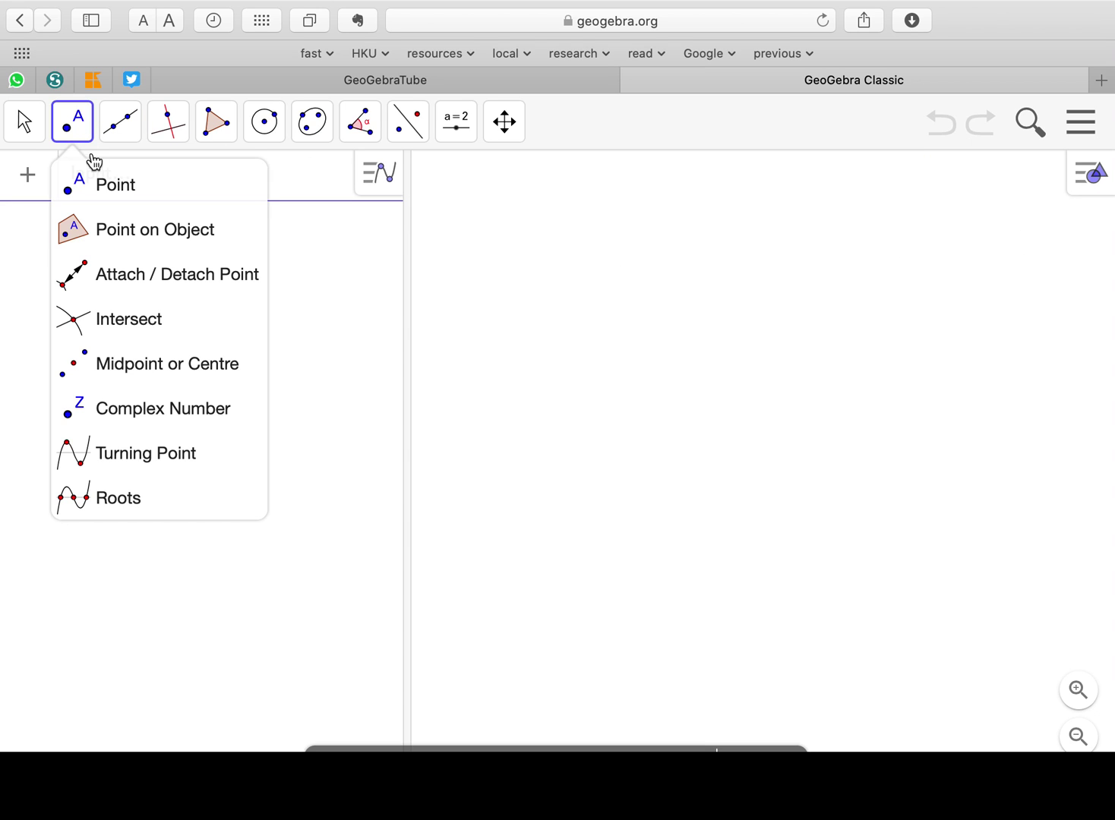
click(700, 516)
click(846, 514)
Build a five-sided regular polygon on A and B
click(221, 125)
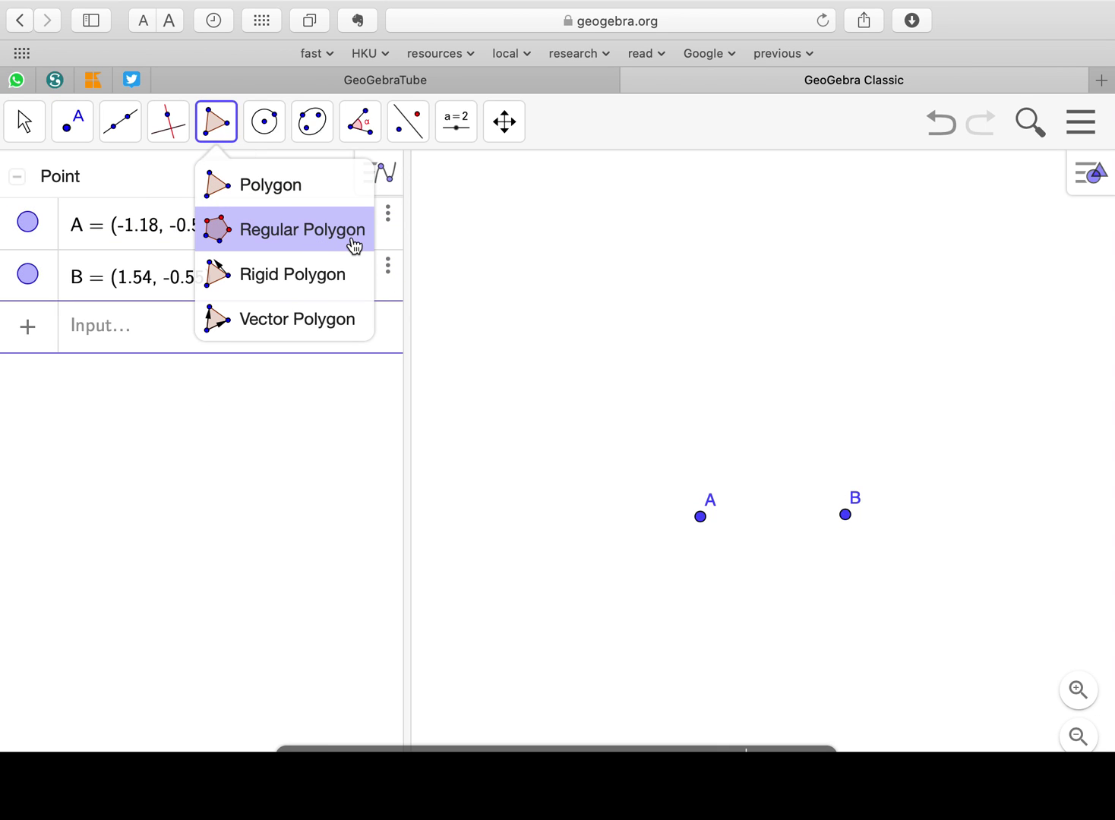
click(339, 243)
click(700, 517)
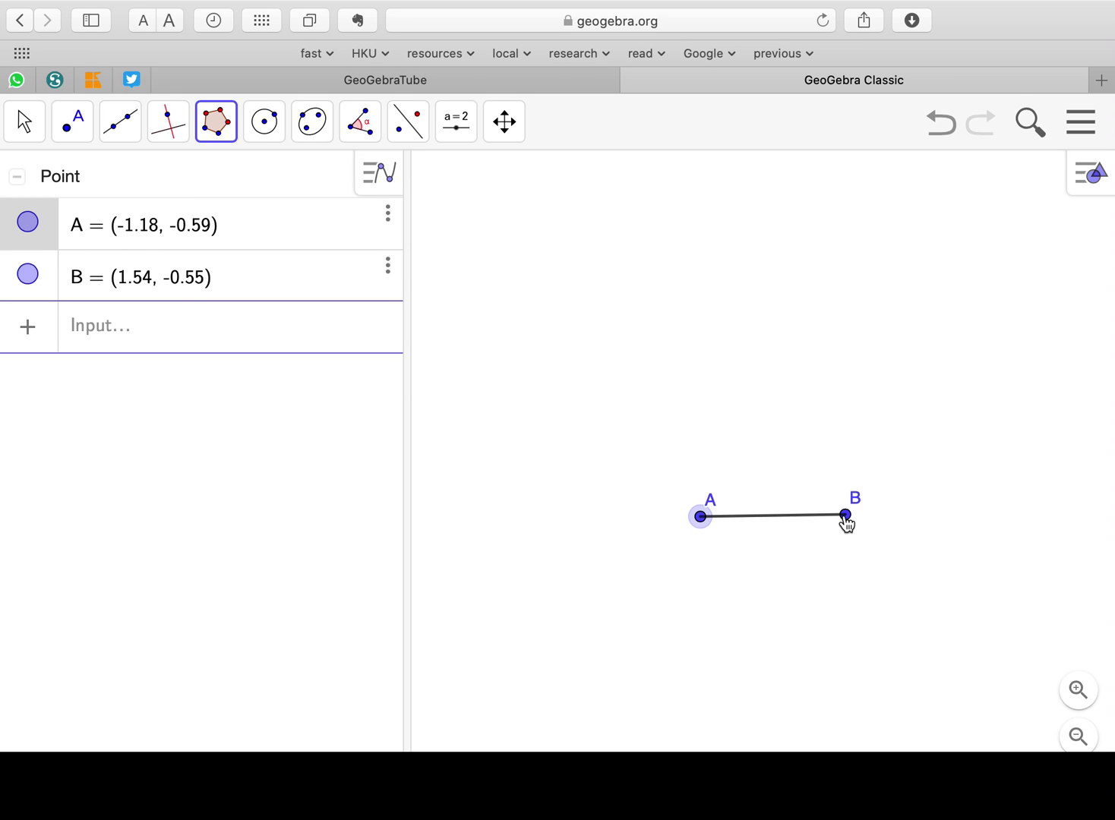
click(844, 515)
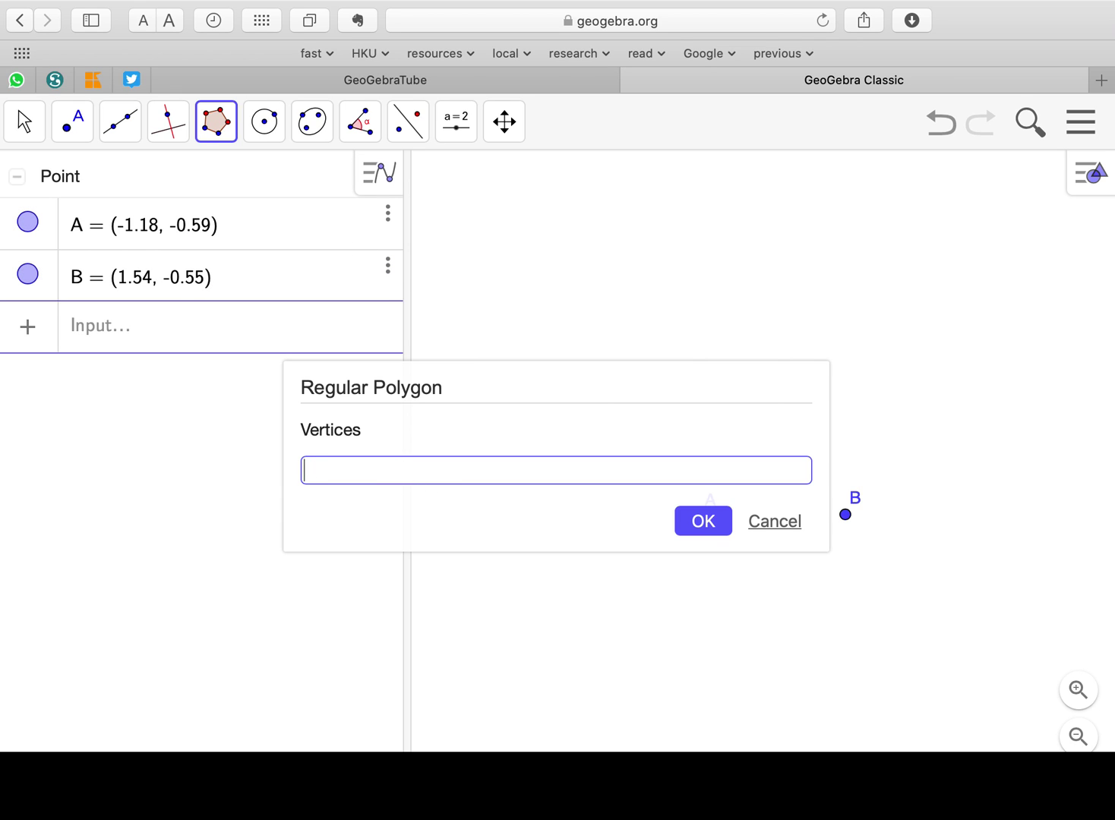
click(706, 521)
Move point B left to shrink the pentagon
click(23, 120)
click(47, 185)
drag(845, 515, 797, 518)
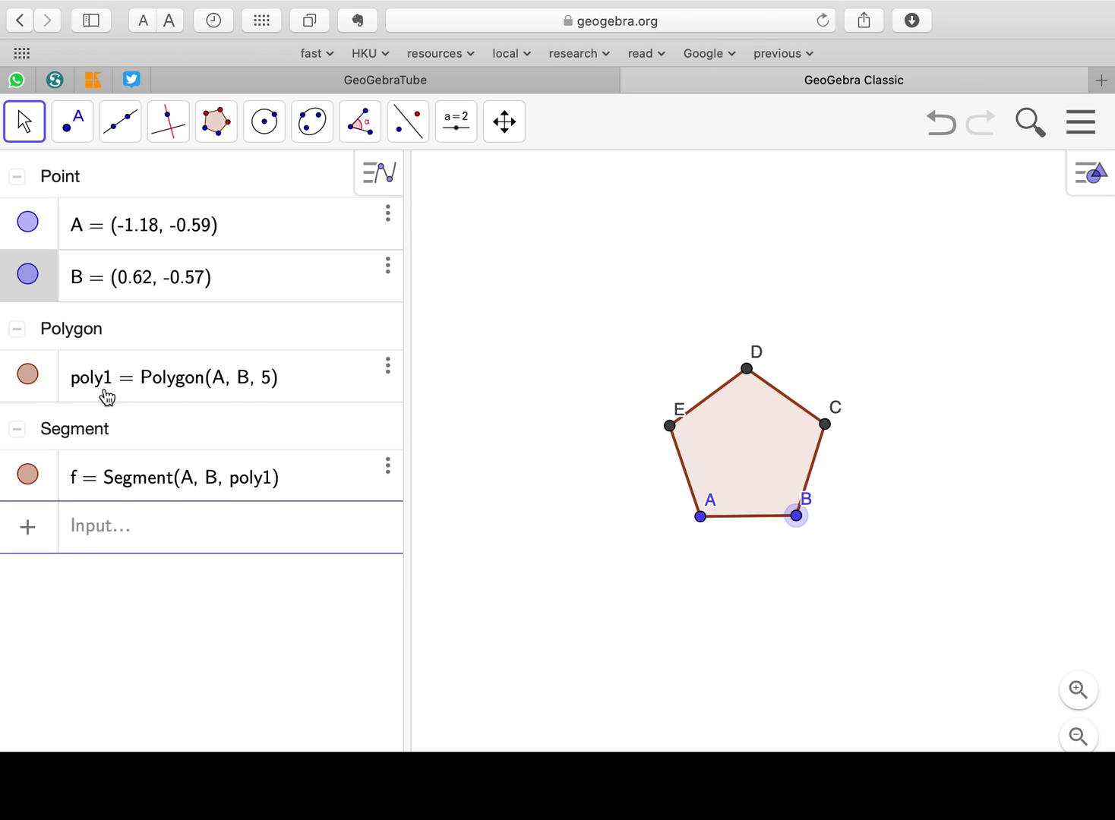
scroll(152, 391, up, 5)
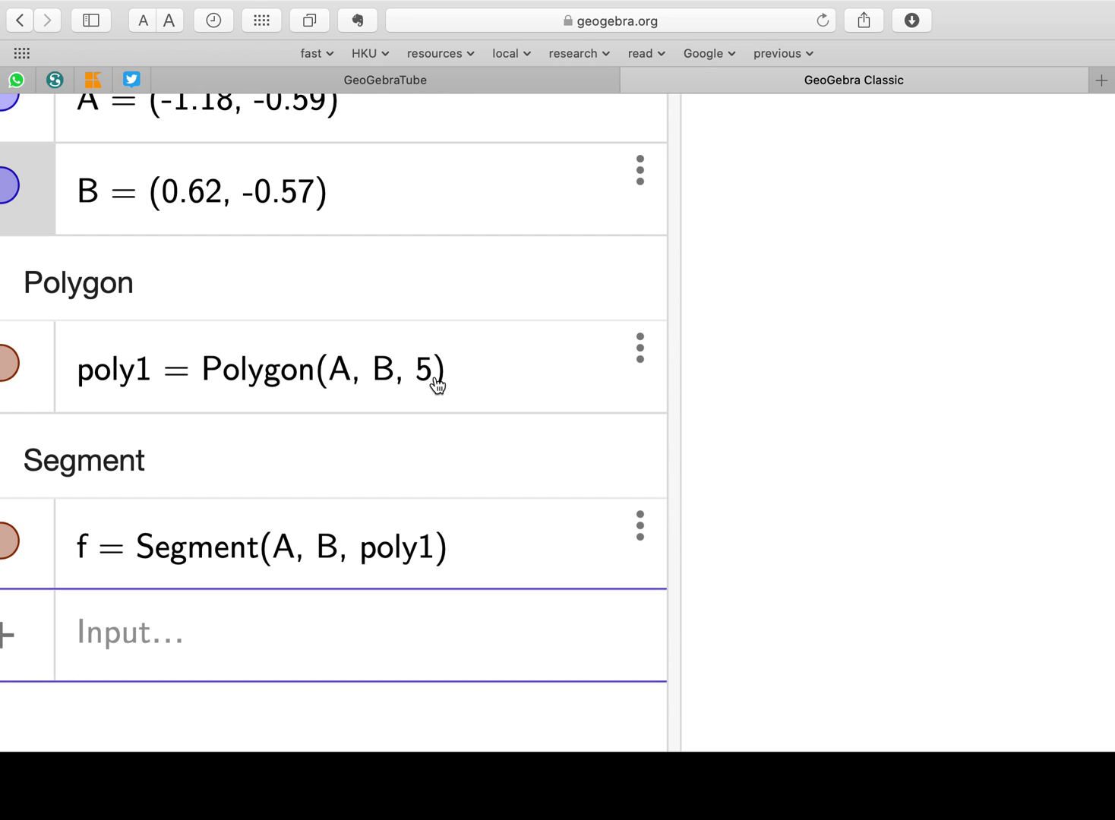
scroll(435, 387, down, 5)
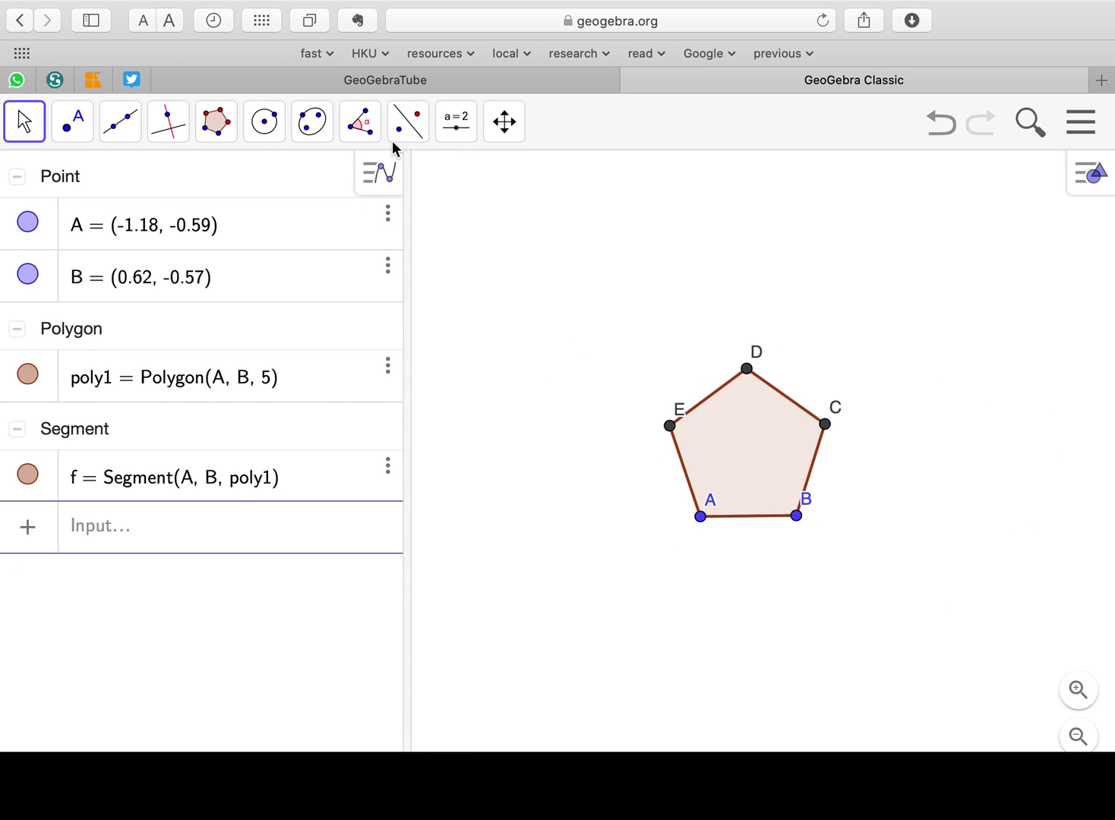
Place a new slider in the graphics view and rename it n
click(408, 122)
click(457, 123)
click(456, 123)
click(513, 187)
click(485, 207)
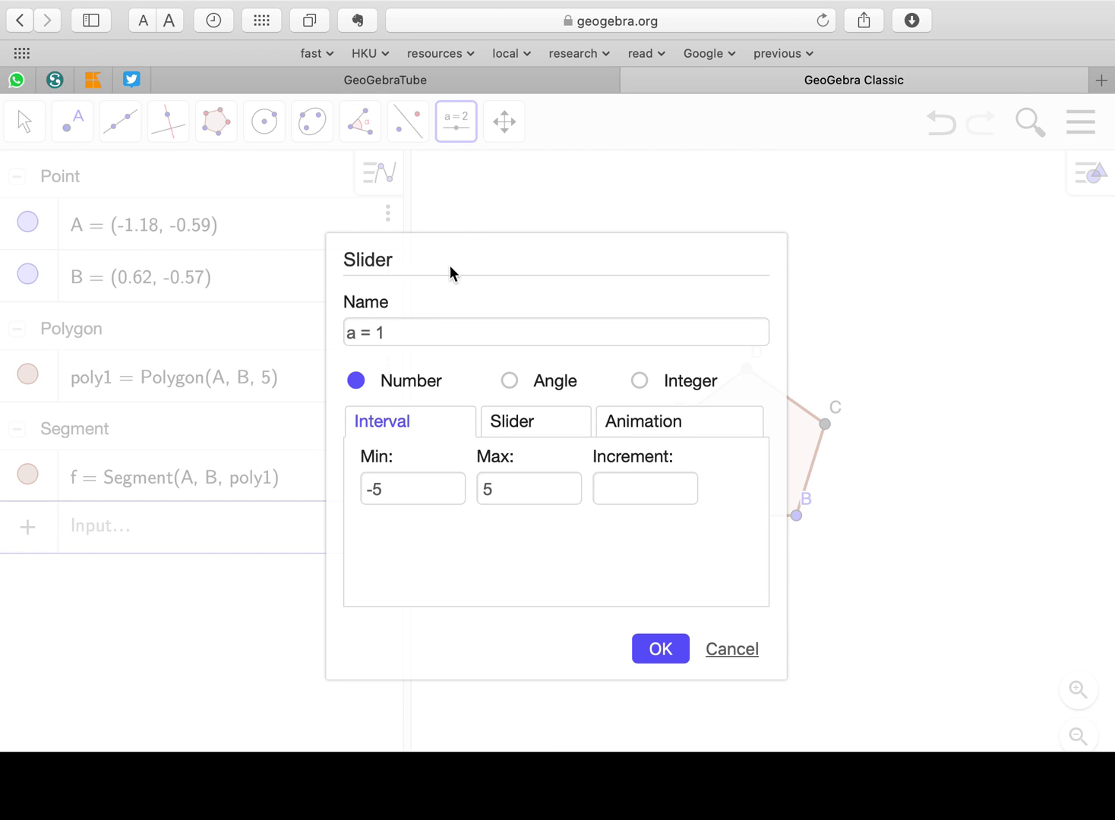
click(354, 333)
key(BackSpace)
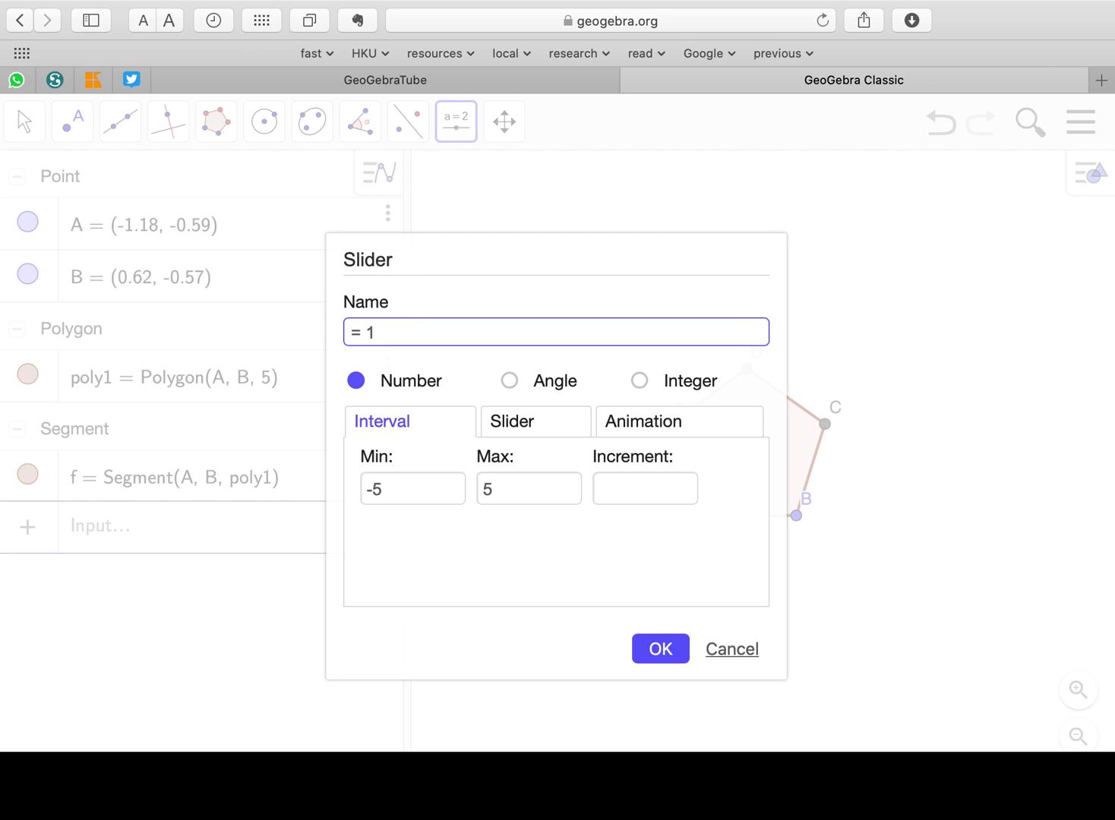
Give slider n minimum 3, maximum 8 and increment 1, and create it
click(403, 493)
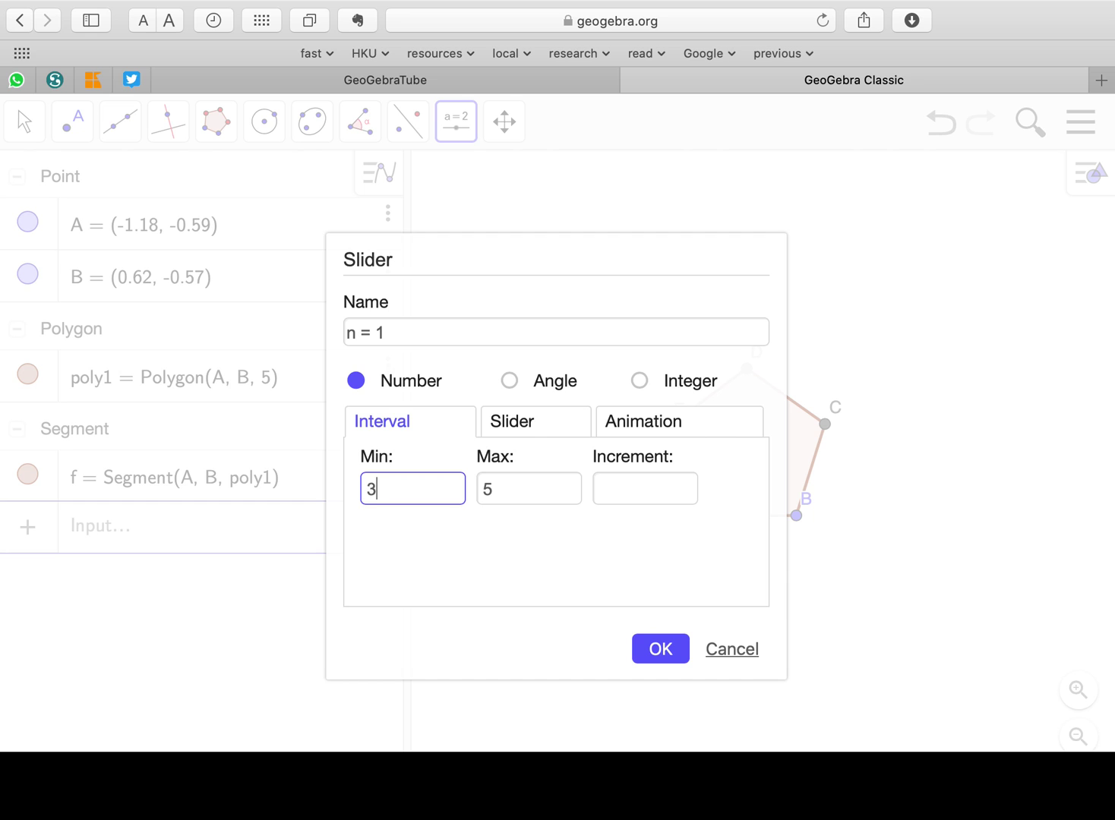
click(527, 492)
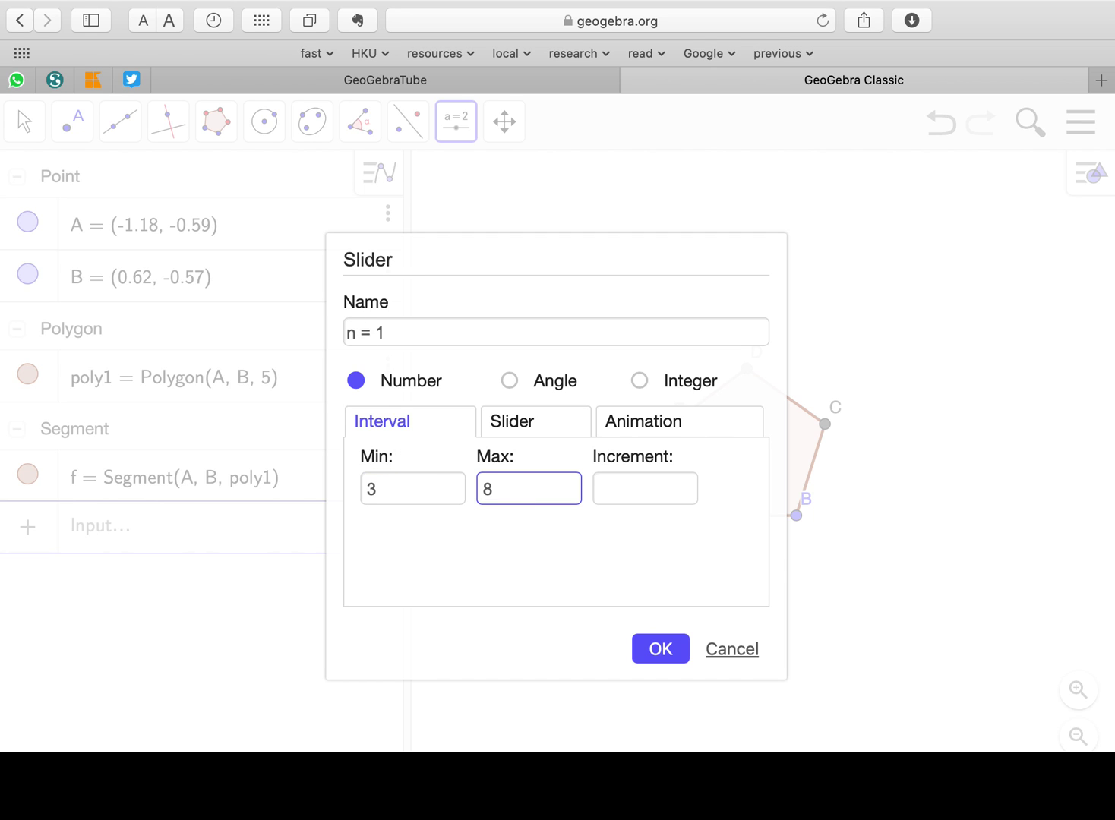
click(402, 330)
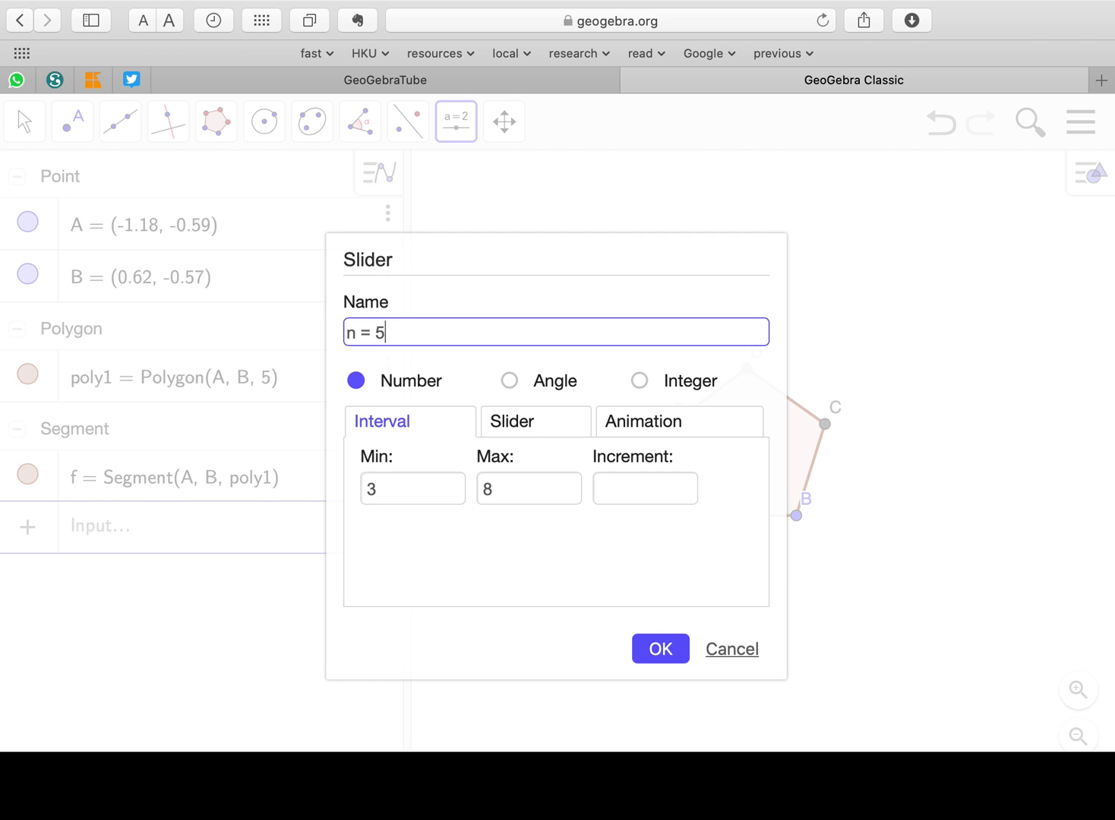
click(666, 490)
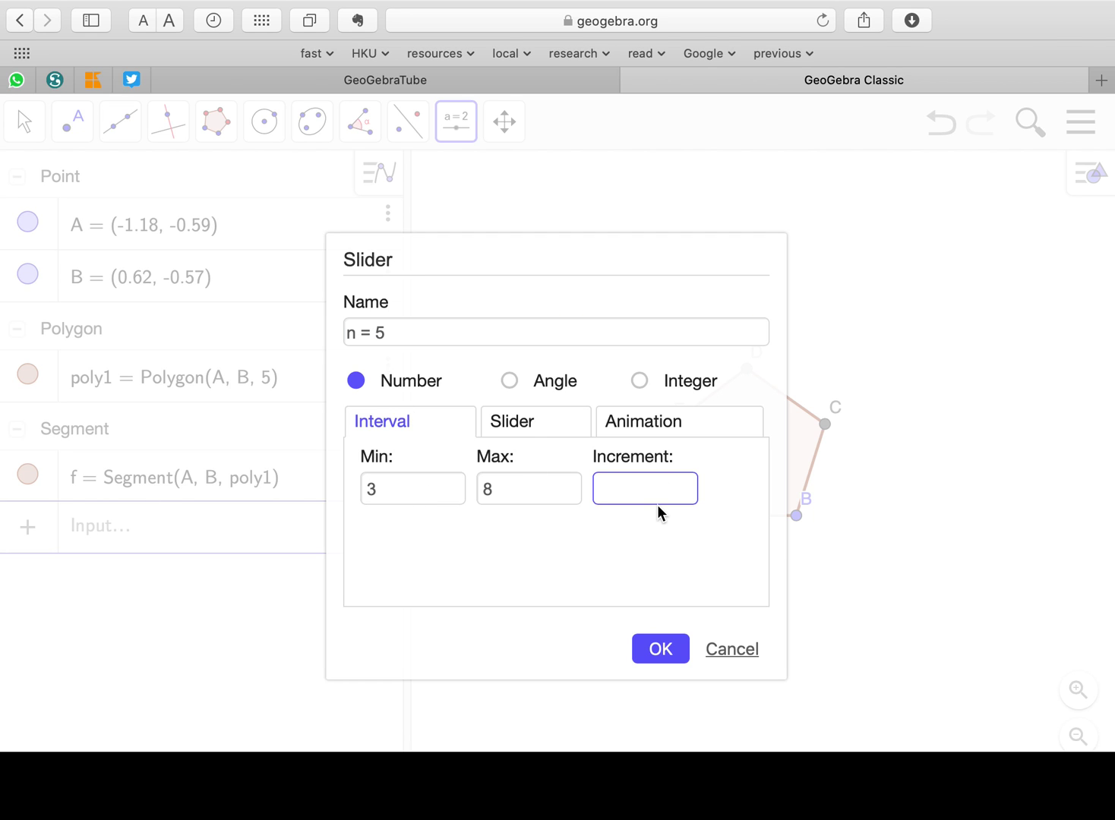
text(1)
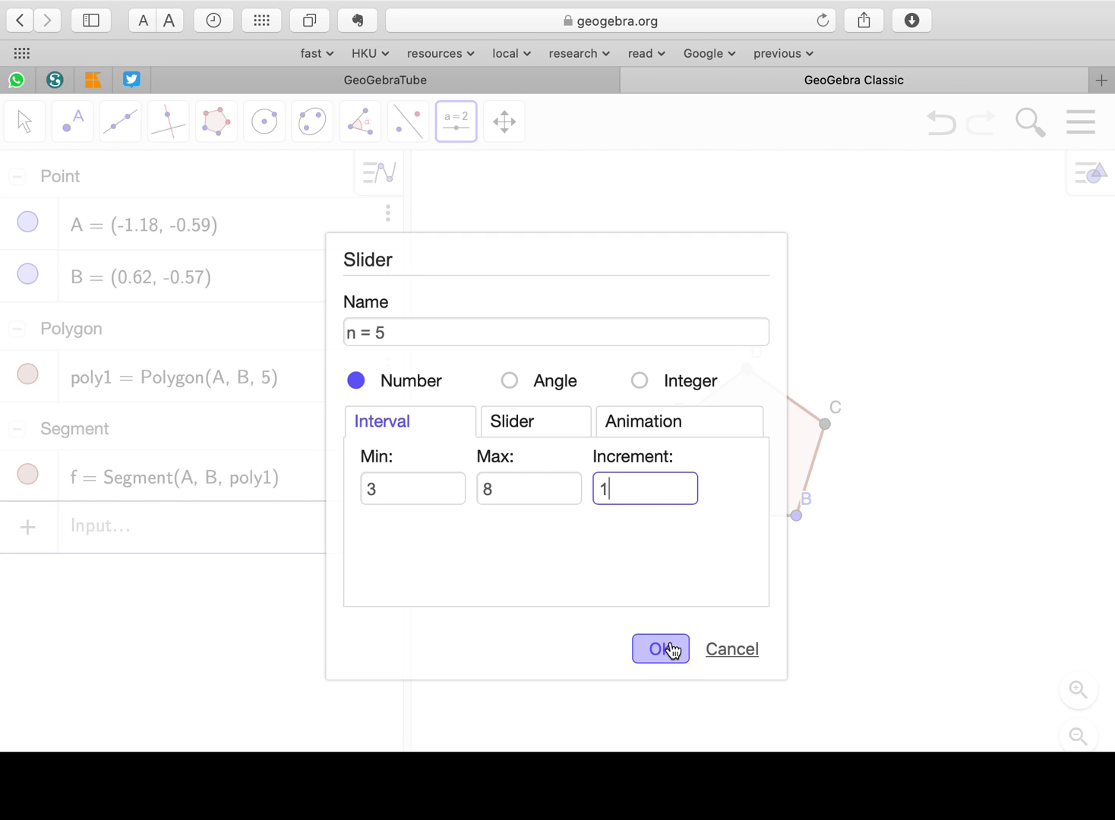
click(671, 650)
Drag slider n to 6 and fold up the Number group
click(22, 120)
click(68, 188)
drag(564, 216, 618, 213)
click(15, 177)
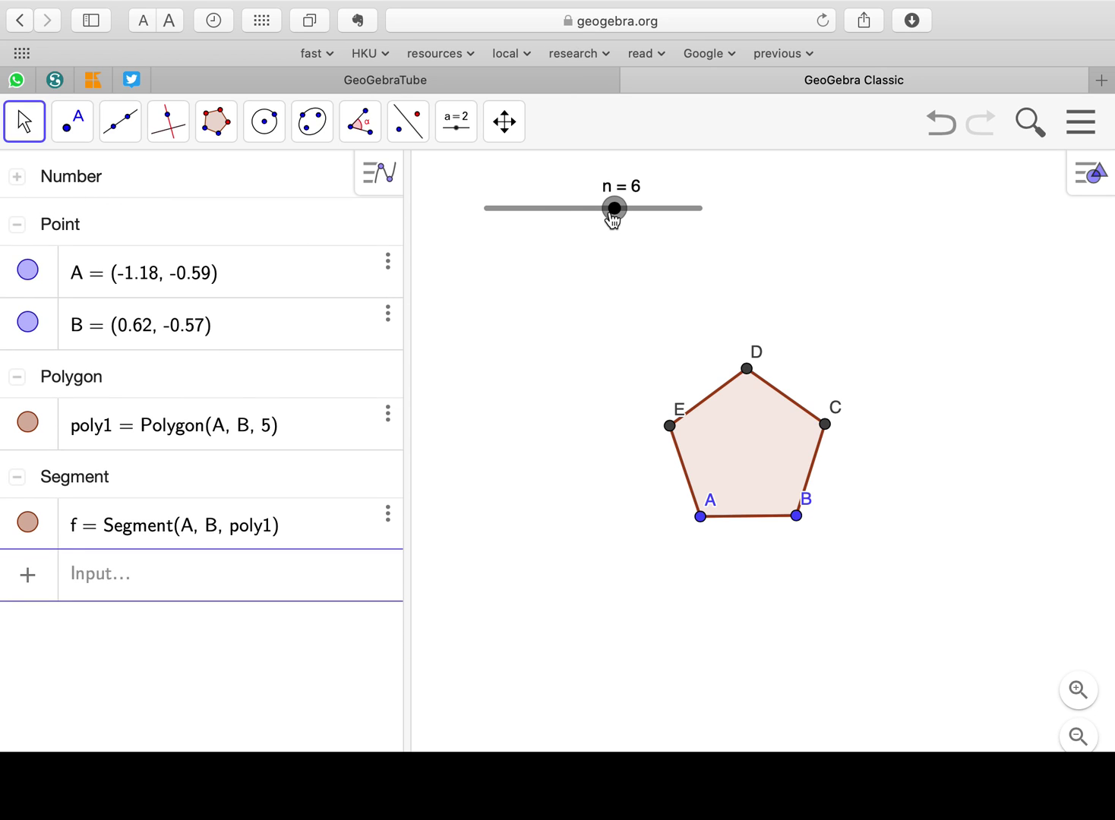
Redefine poly1 as Polygon(A, B, n) and check its sides follow slider n
drag(614, 216, 579, 215)
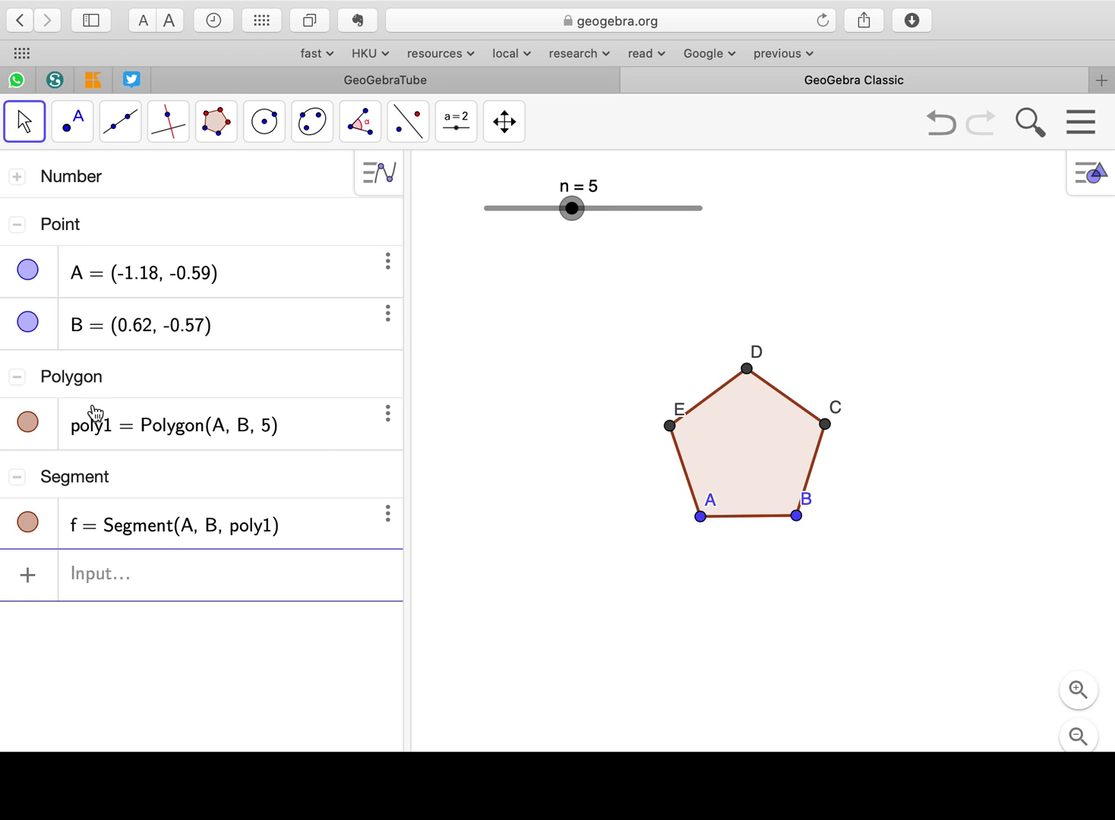
scroll(10, 445, up, 5)
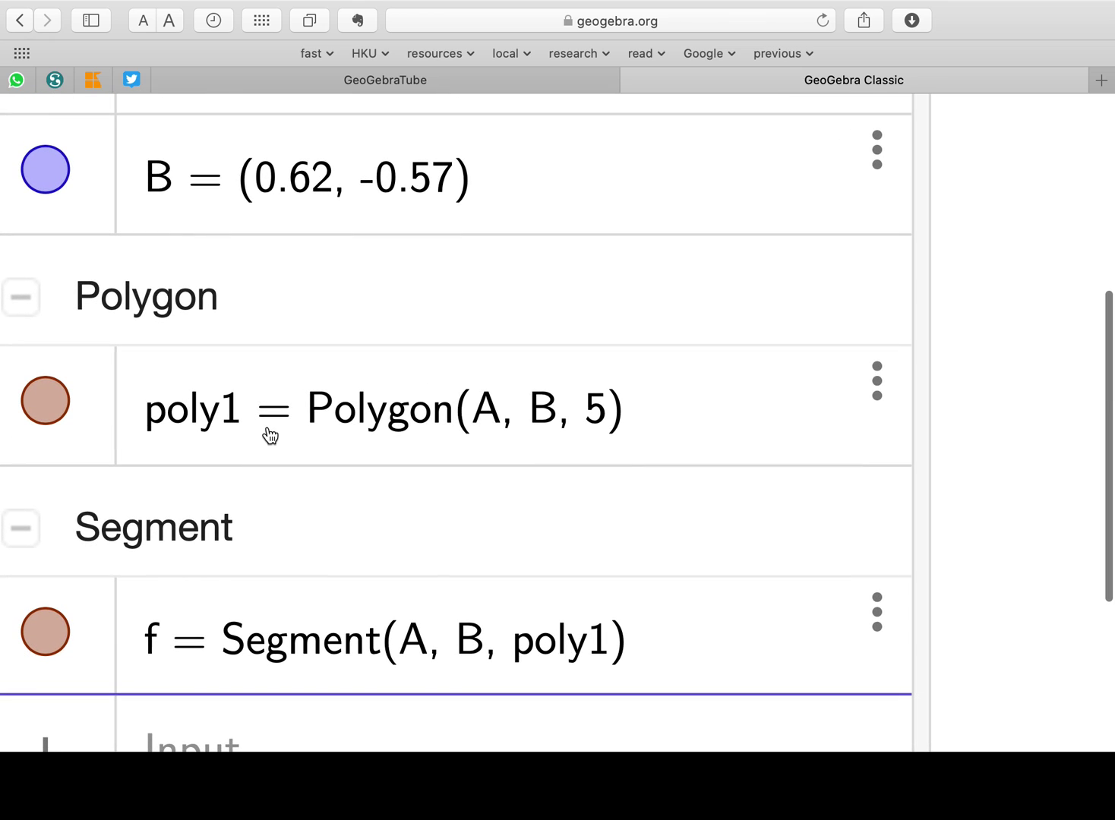
click(605, 416)
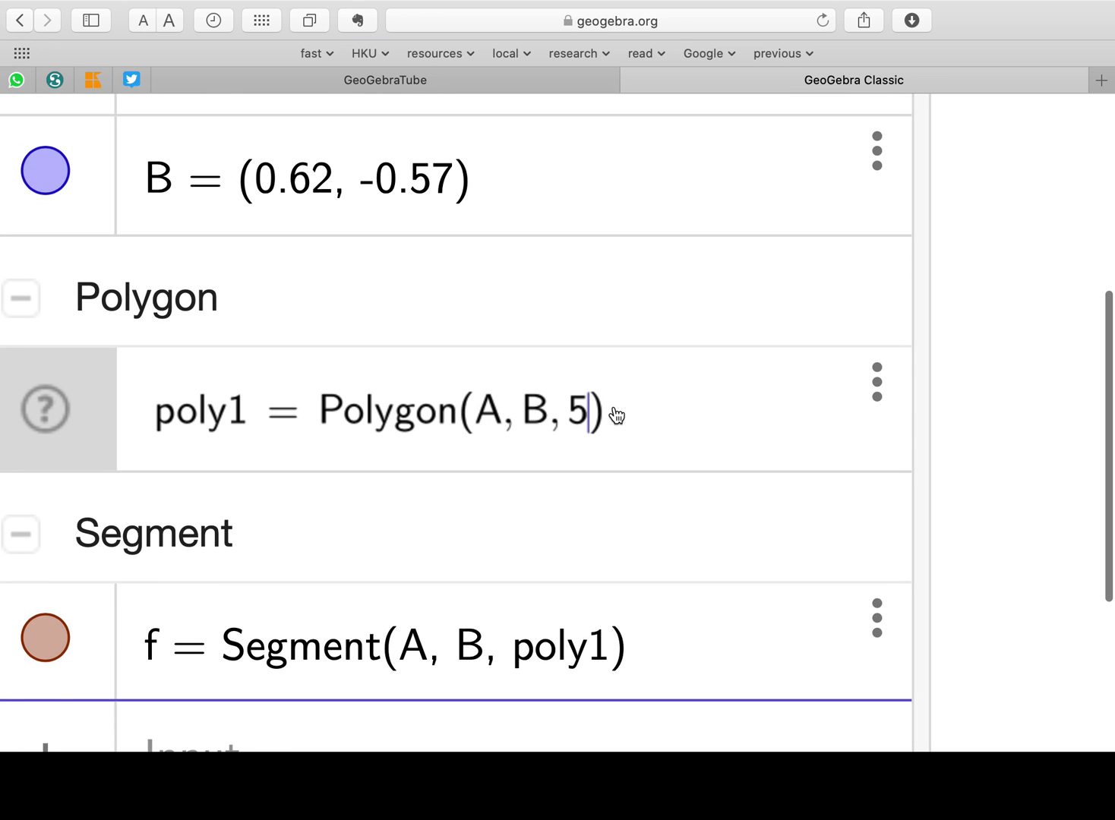
key(BackSpace)
text(n)
scroll(646, 412, up, 1)
key(Return)
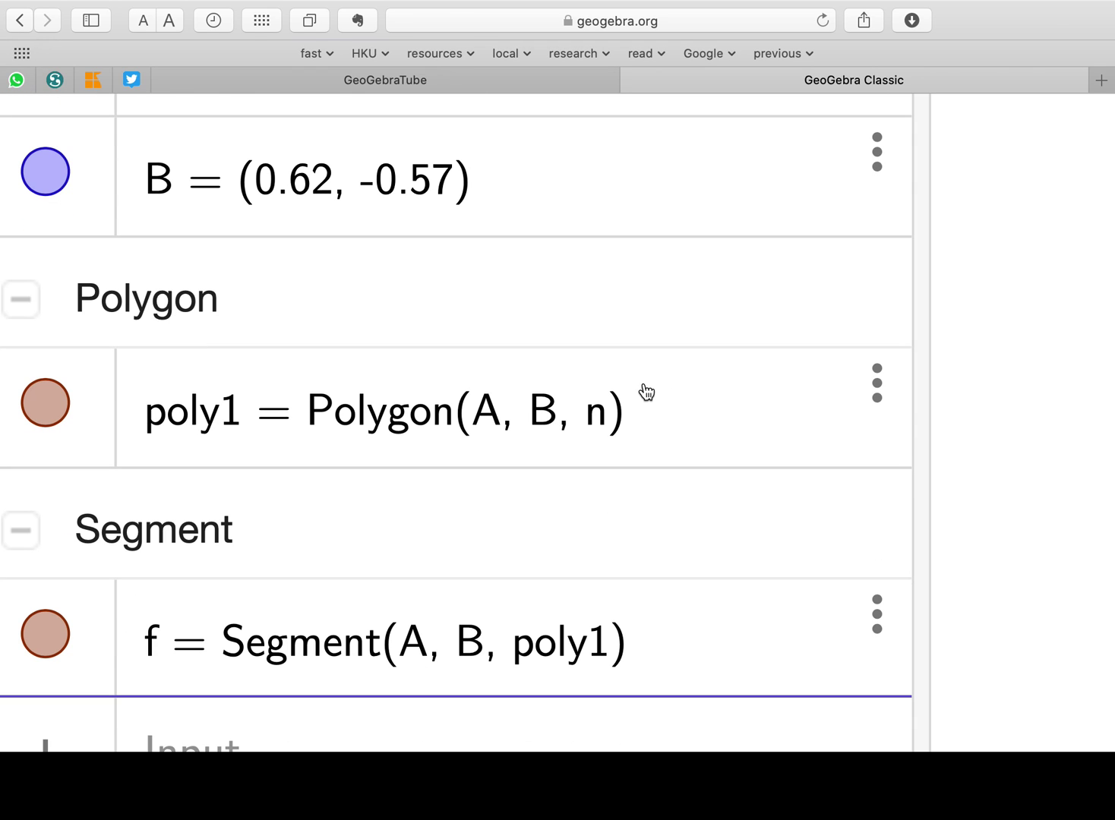
scroll(647, 393, down, 3)
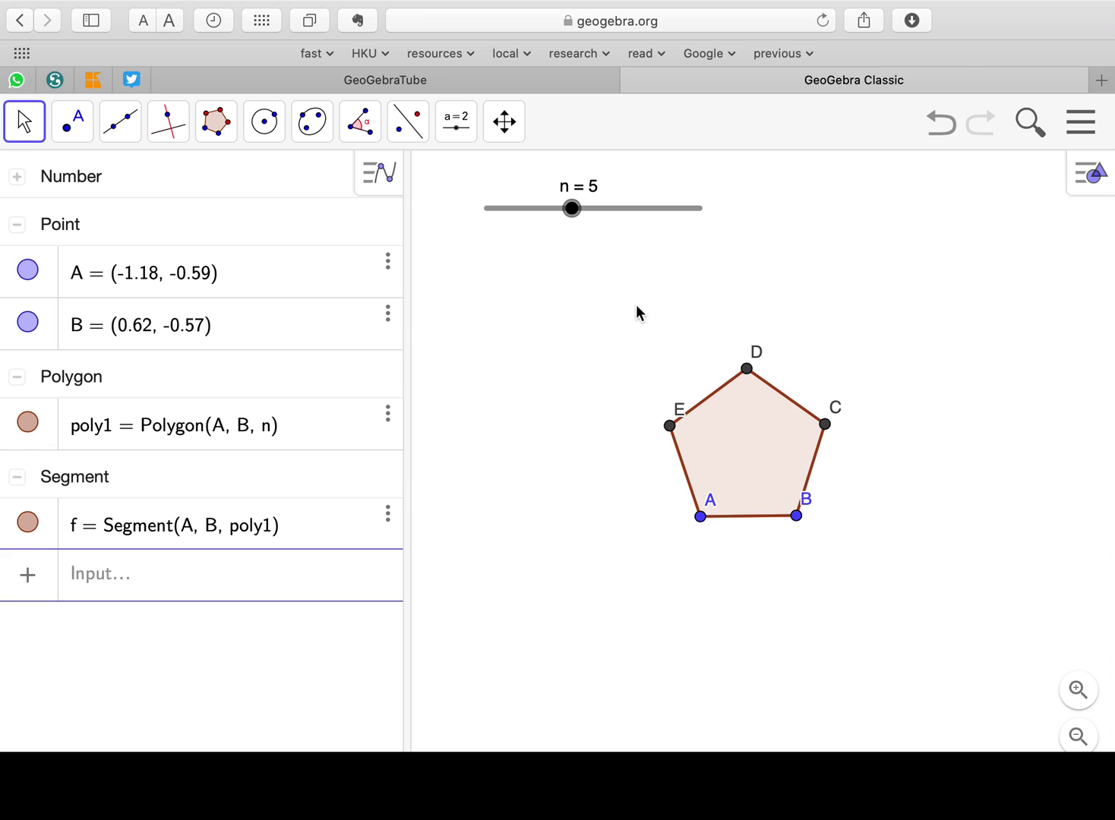
mouse_move(572, 218)
mouse_down()
mouse_move(622, 217)
mouse_move(530, 217)
mouse_move(647, 221)
mouse_move(534, 218)
mouse_move(624, 222)
mouse_move(559, 221)
mouse_up()
Create angle slider t ranging 0° to 360° and set it to 60°
click(456, 121)
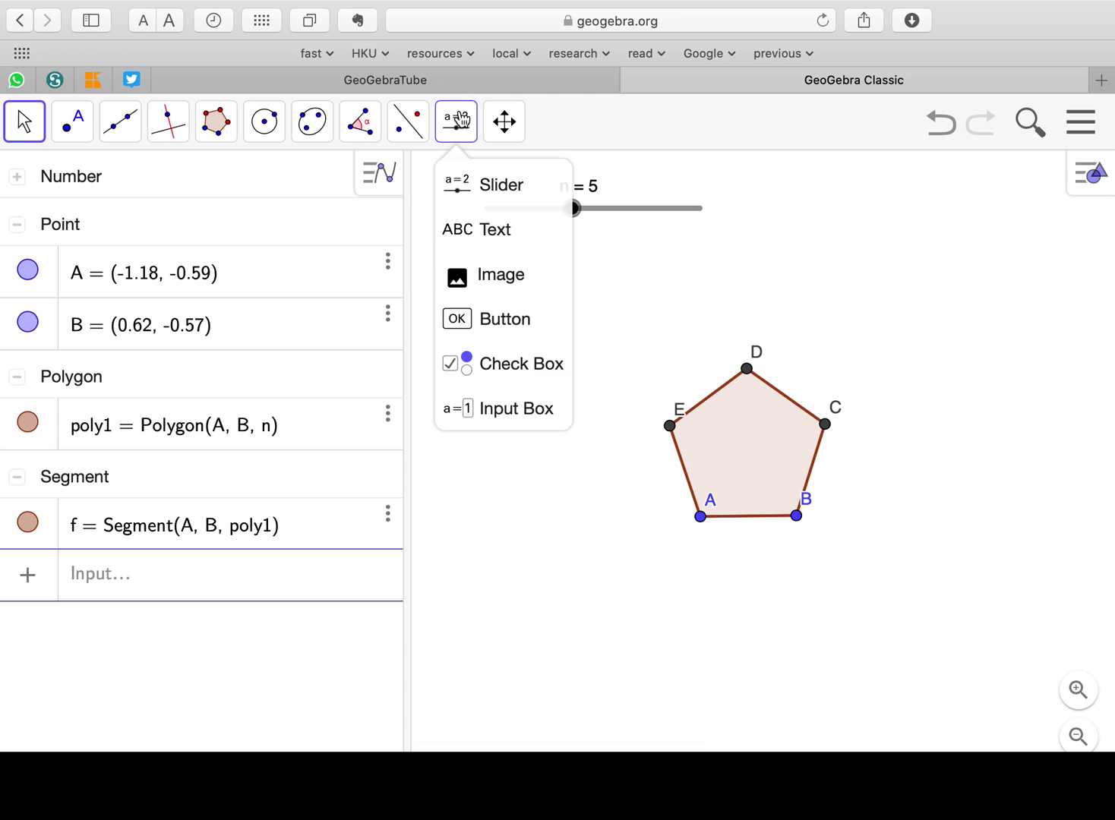
click(491, 198)
click(486, 282)
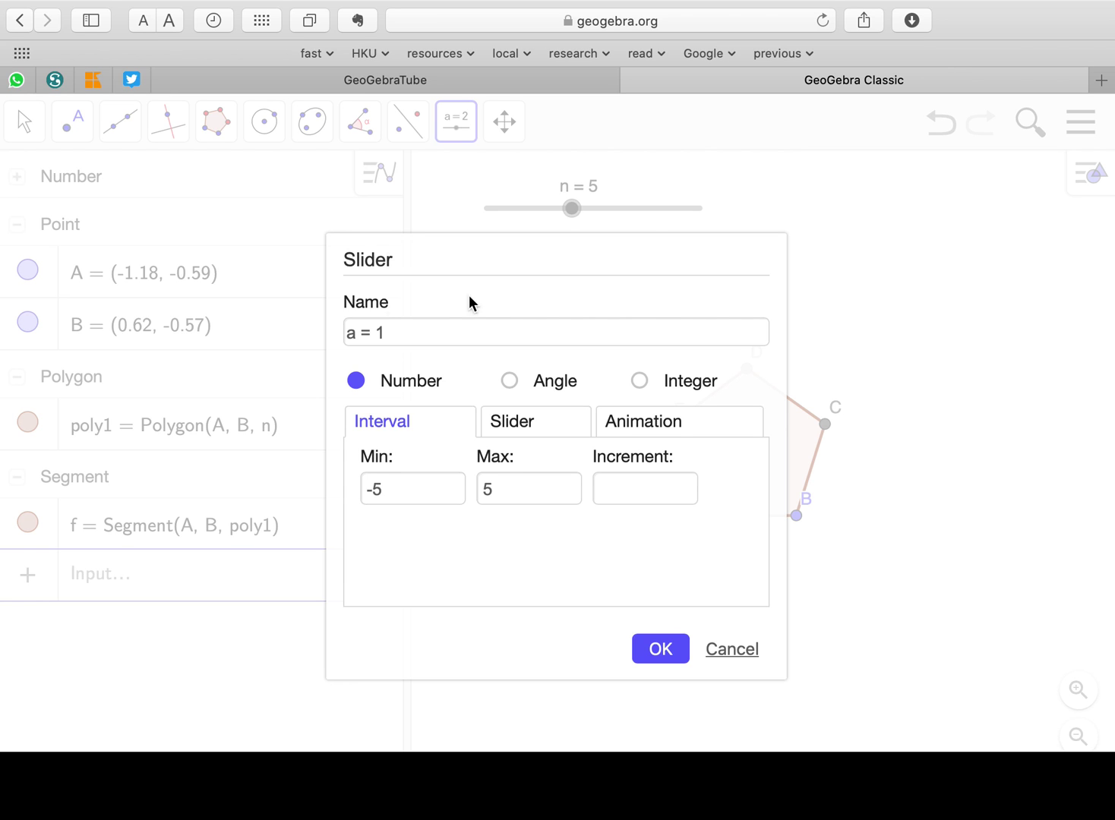
click(508, 382)
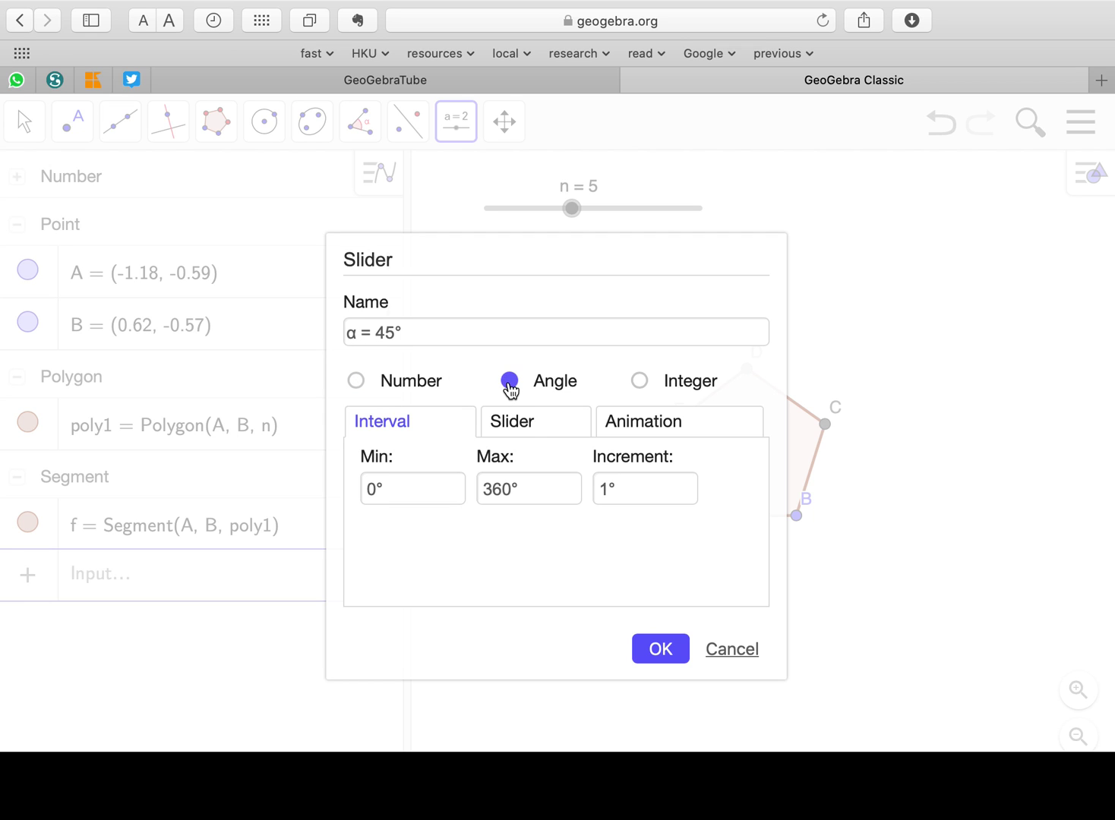
double_click(356, 336)
key(BackSpace)
text(t)
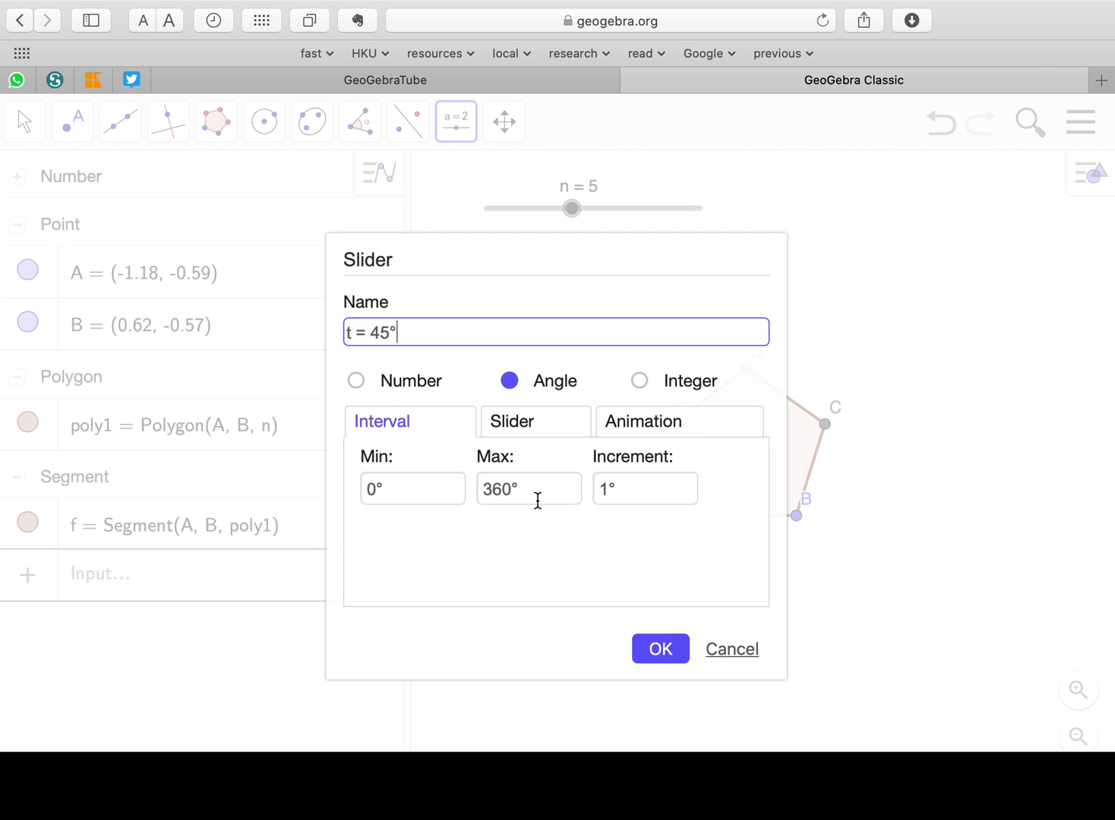
click(660, 649)
click(19, 120)
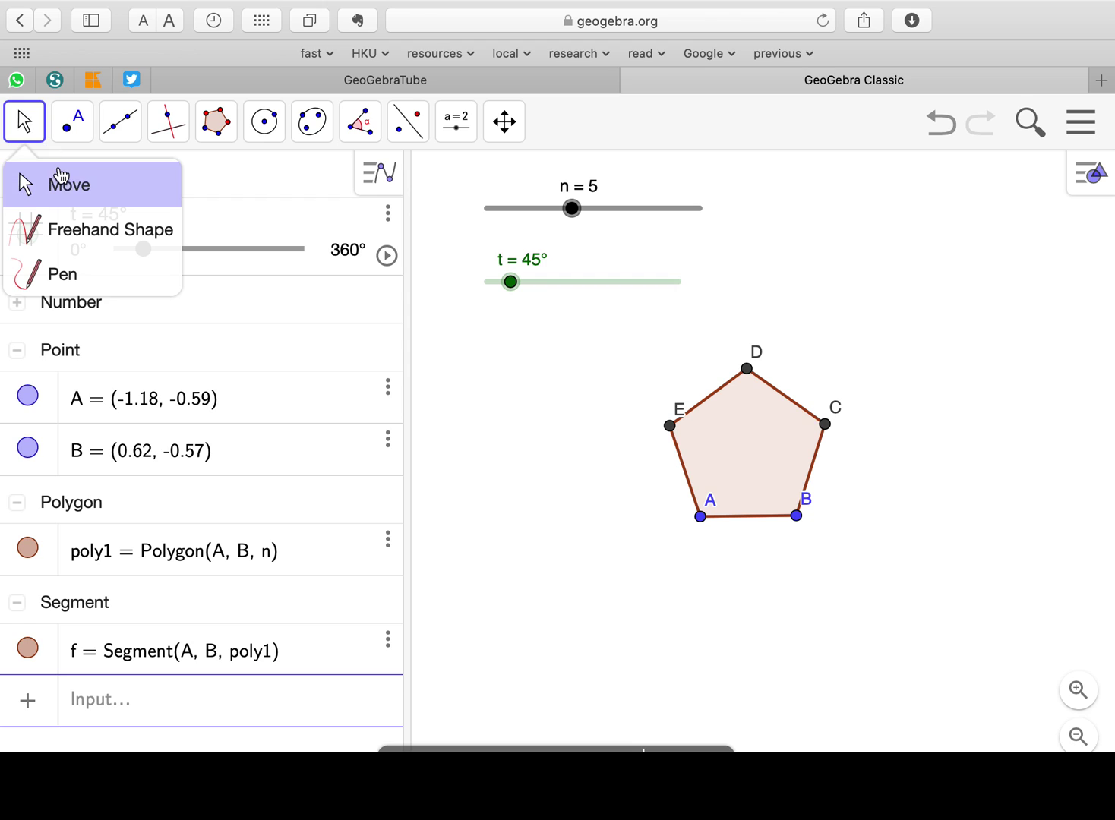
click(72, 177)
mouse_move(511, 283)
mouse_down()
mouse_move(610, 283)
mouse_move(520, 287)
mouse_up()
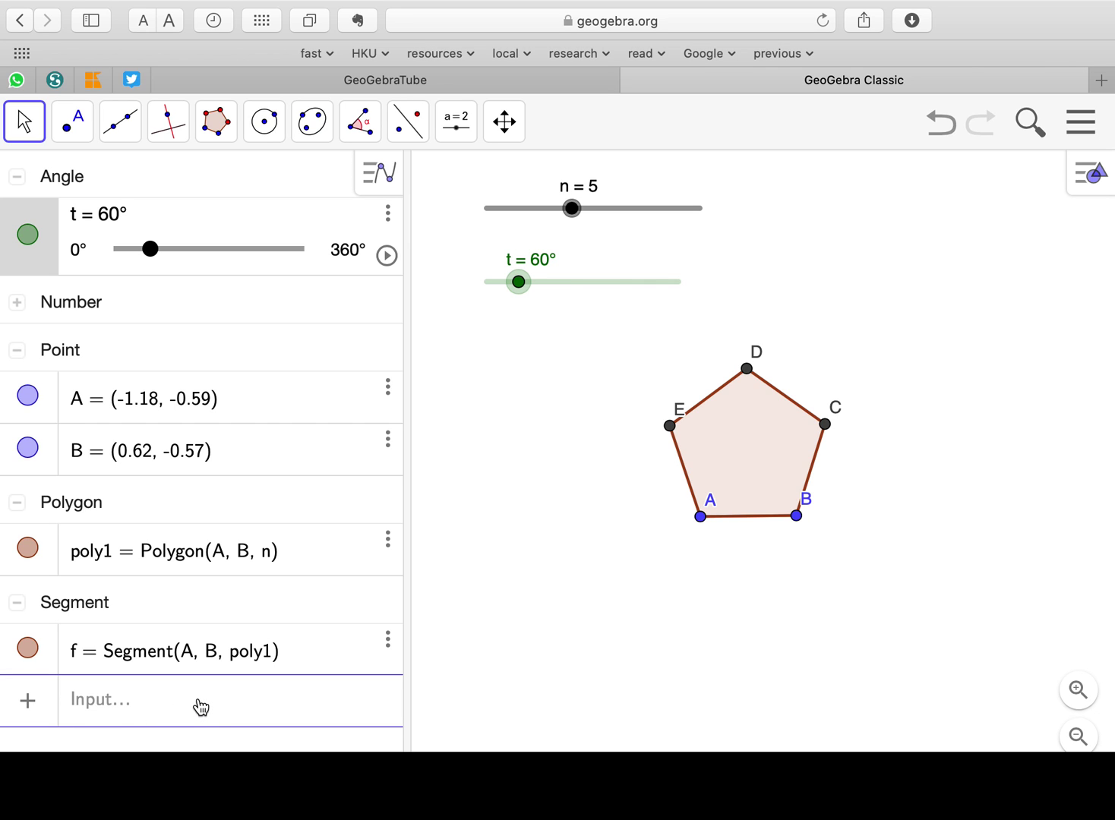
Enter rotate(poly1, t, A) to create poly1', the pentagon rotated by t about A
scroll(201, 706, up, 5)
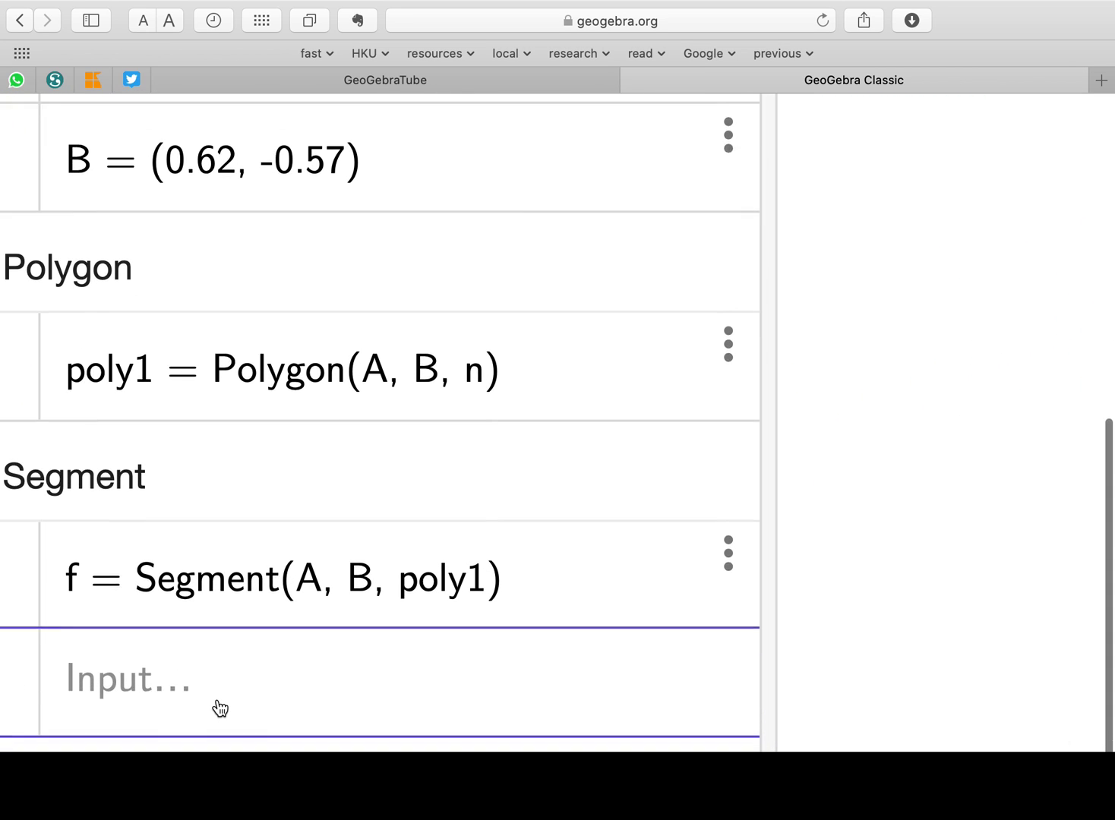
click(130, 617)
text(rotate)
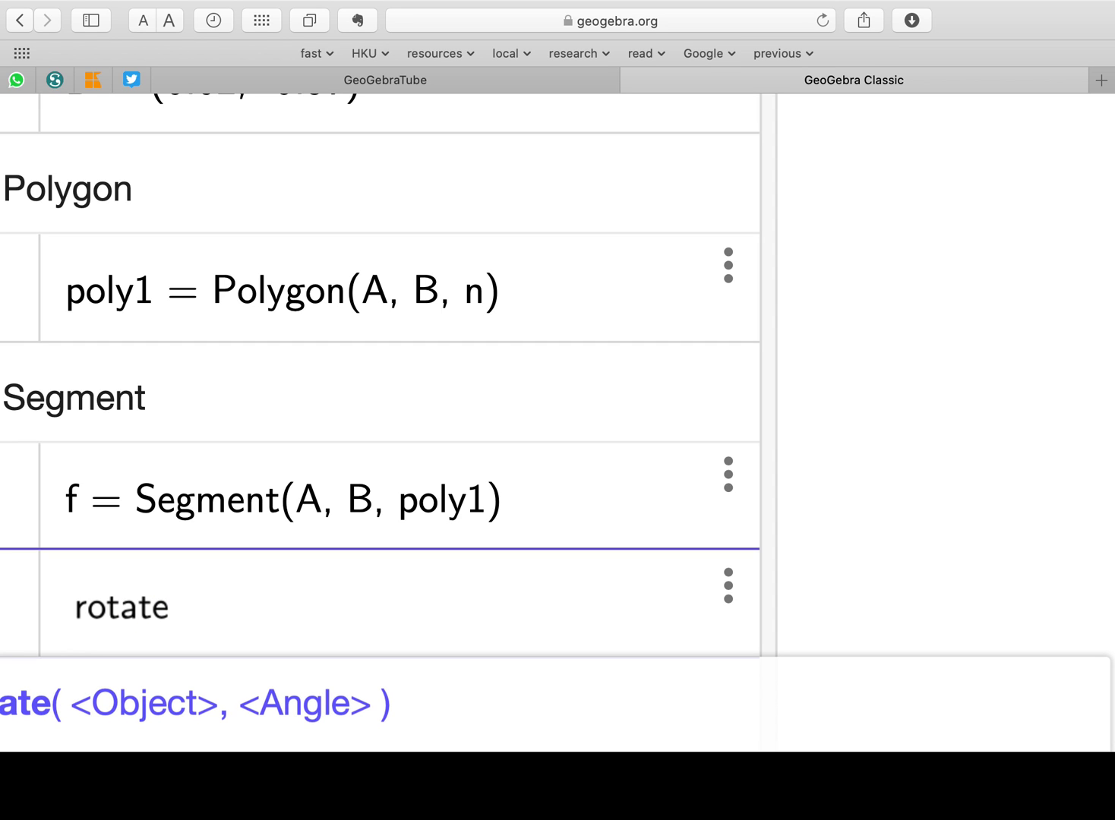
text((poly1, )
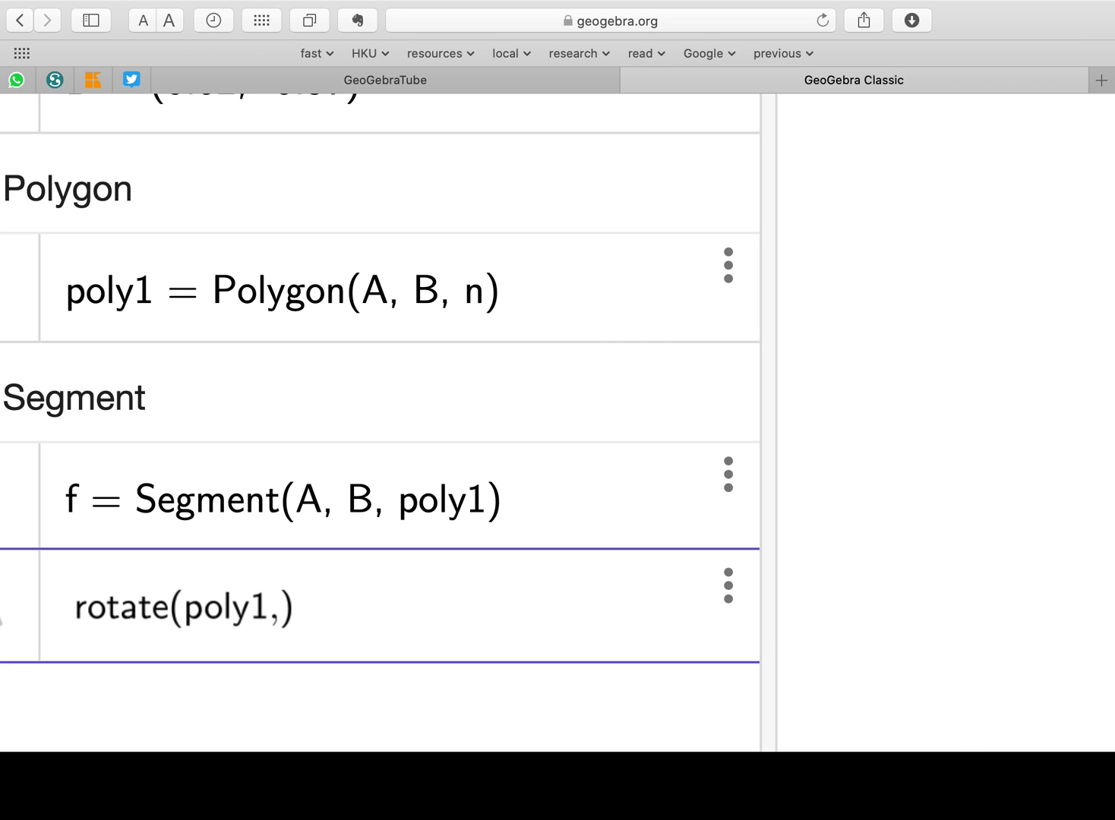
text(t, )
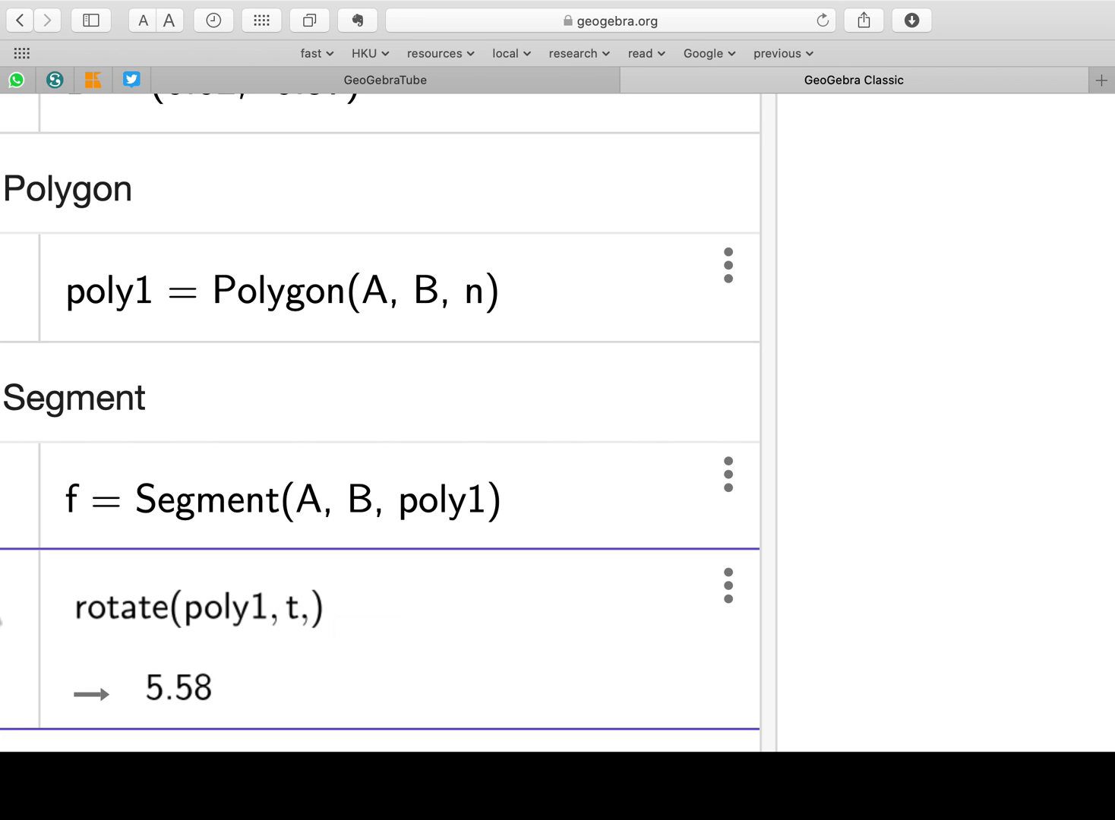
text(A)
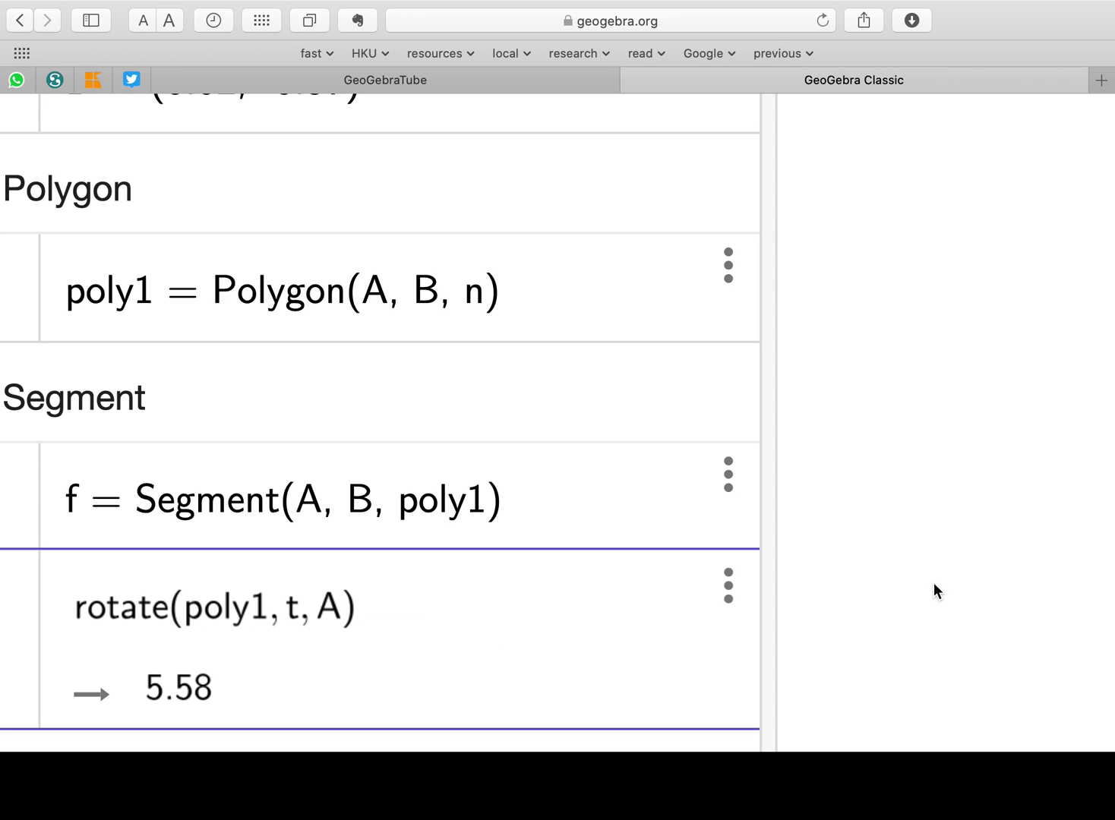
key(Return)
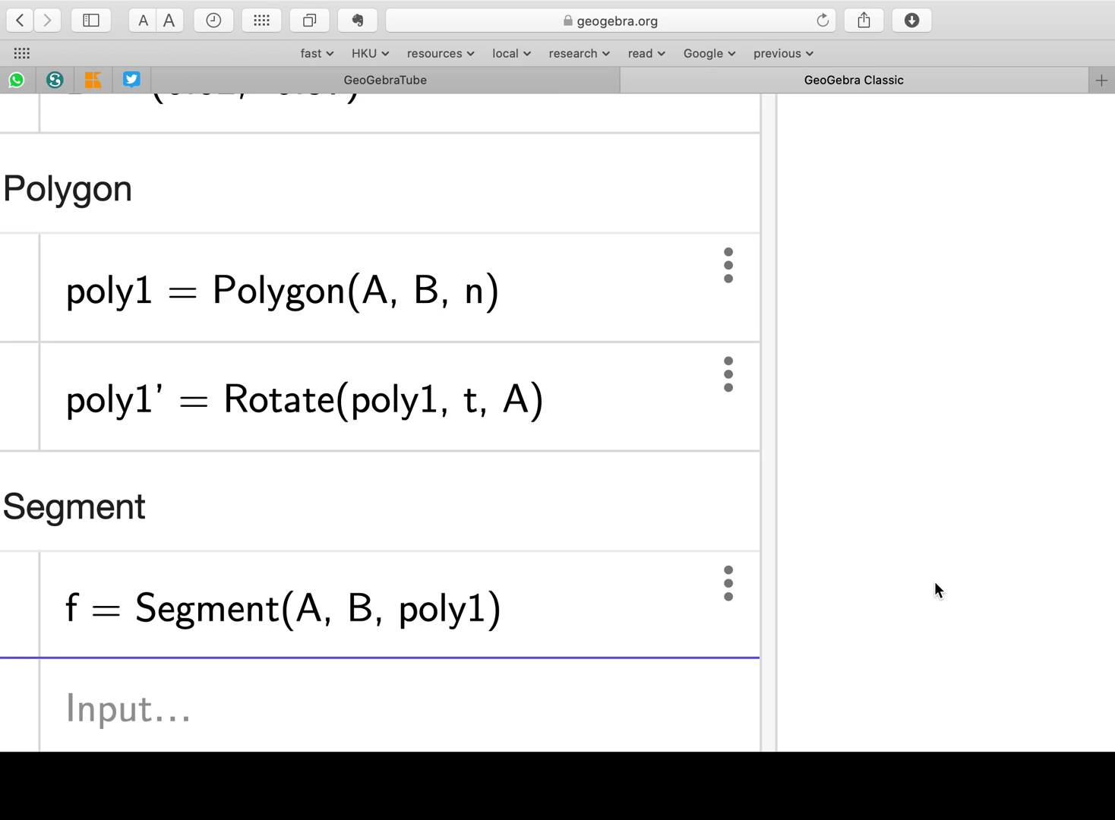
Reset the browser zoom and lower angle t to 22°
key(super+0)
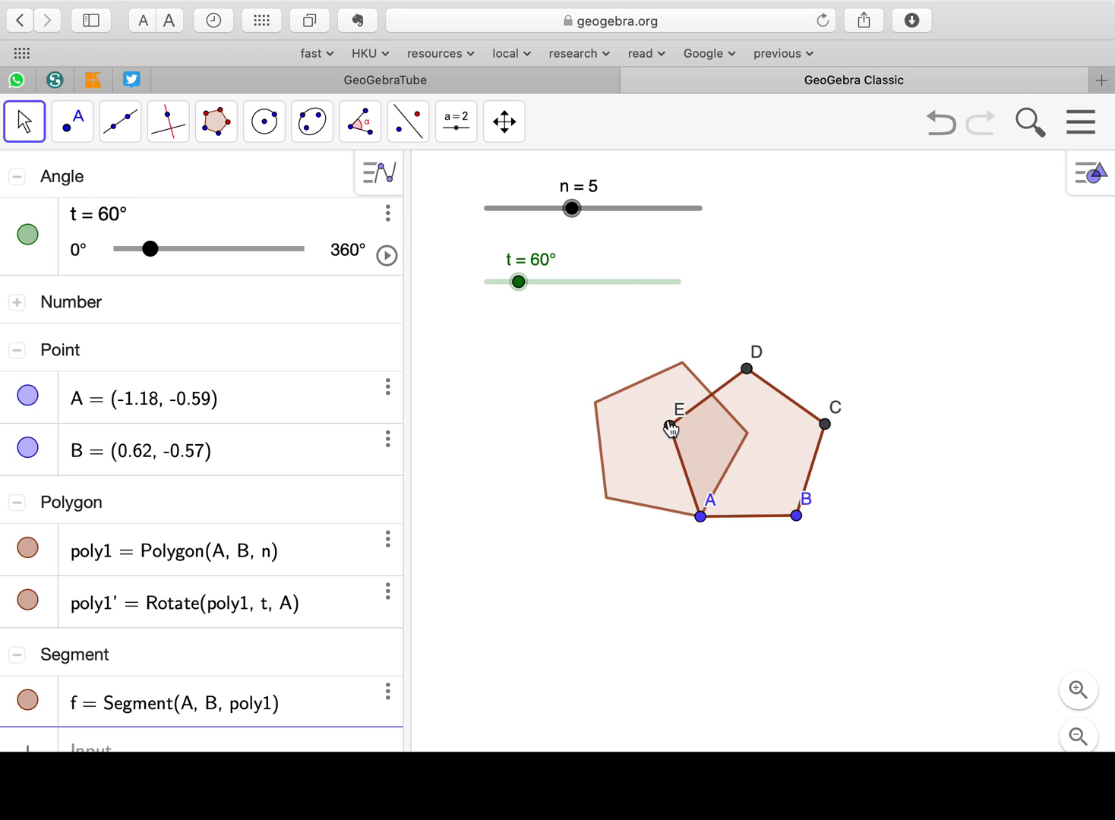
mouse_move(519, 282)
mouse_down()
mouse_move(560, 289)
mouse_move(475, 288)
mouse_move(702, 311)
mouse_move(487, 284)
mouse_move(499, 284)
mouse_up()
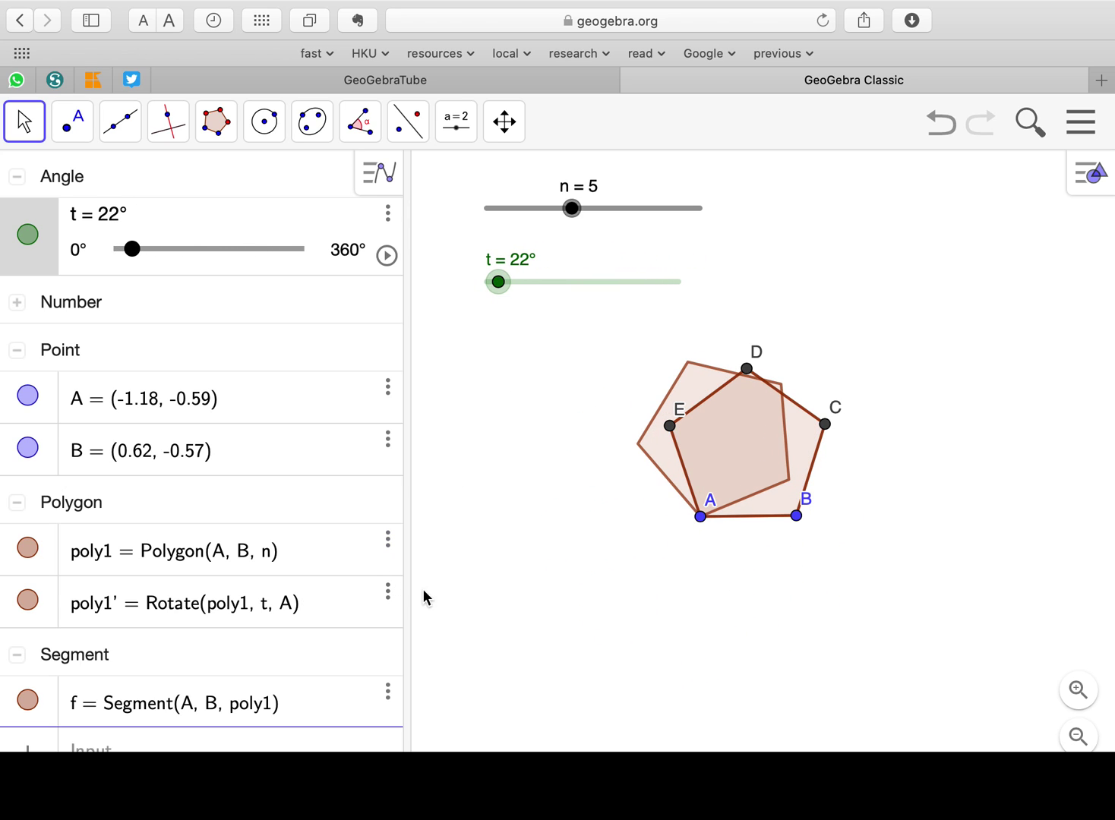
scroll(334, 596, down, 1)
key(super+shift+backslash)
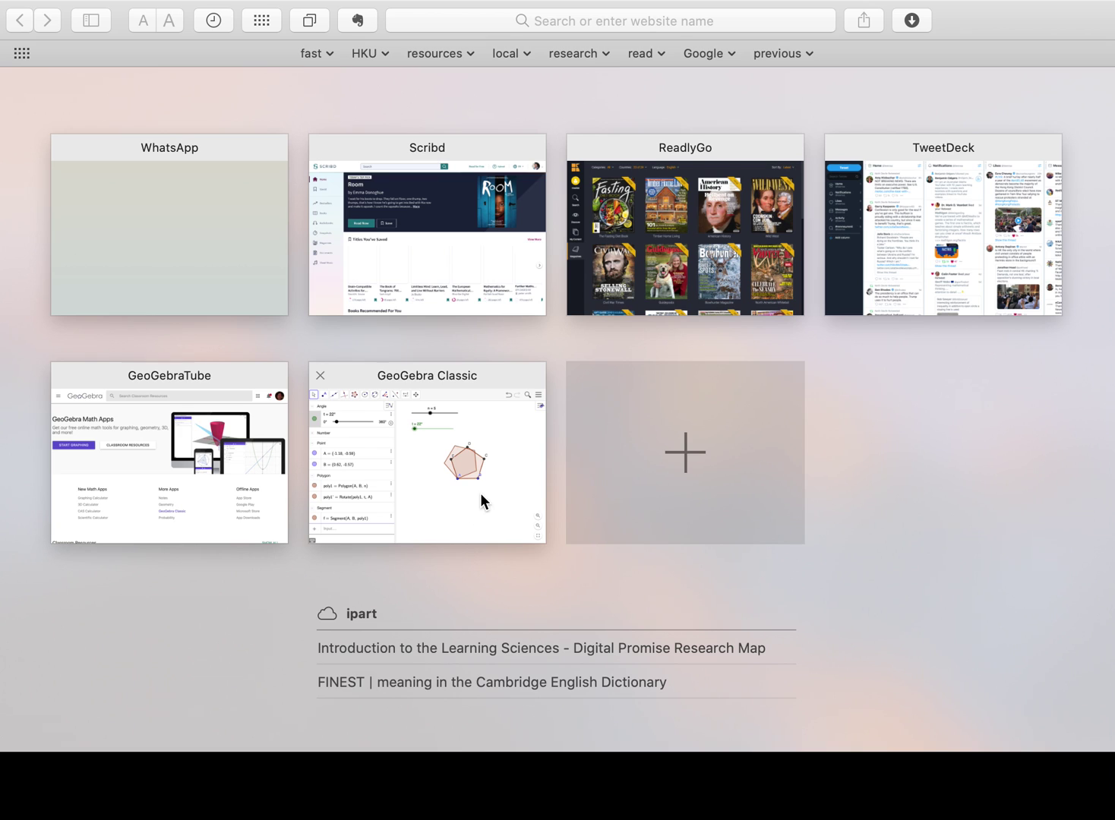
click(483, 502)
Rewrite the rotation as sequence(Rotate(poly1, t*k, A), k, 0, 10)
click(320, 628)
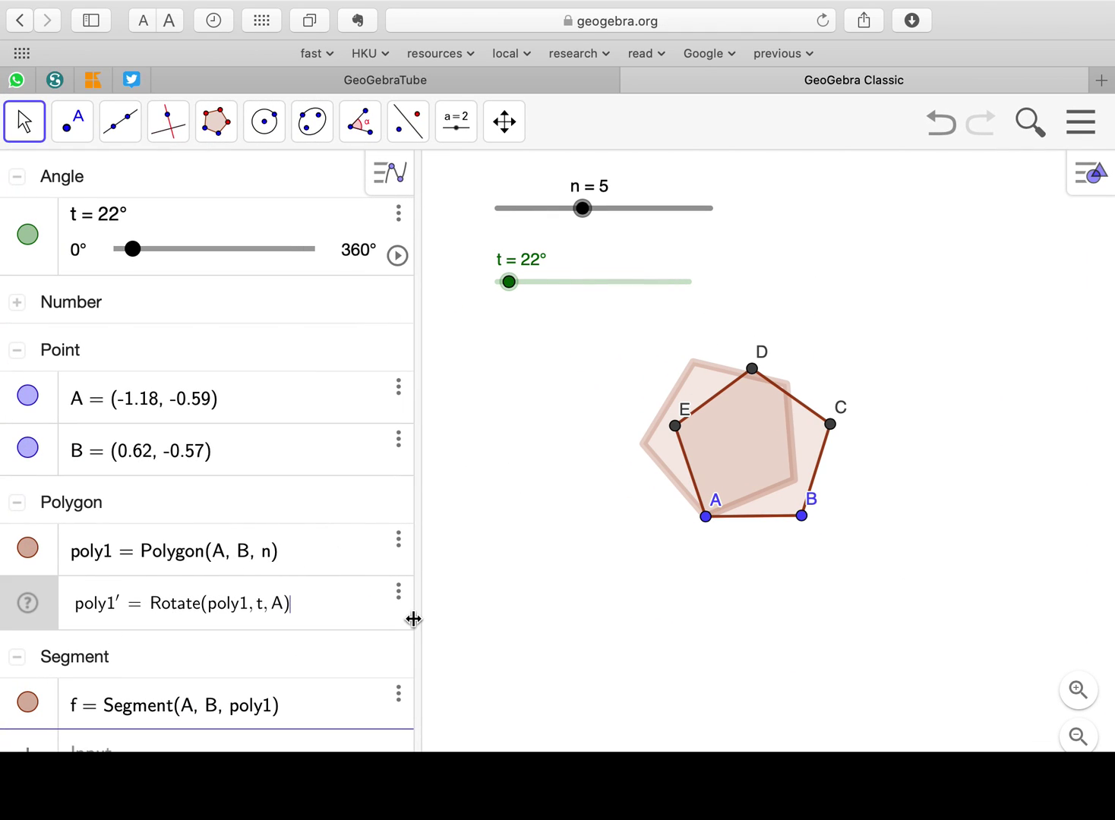
drag(413, 620, 647, 627)
scroll(490, 632, up, 5)
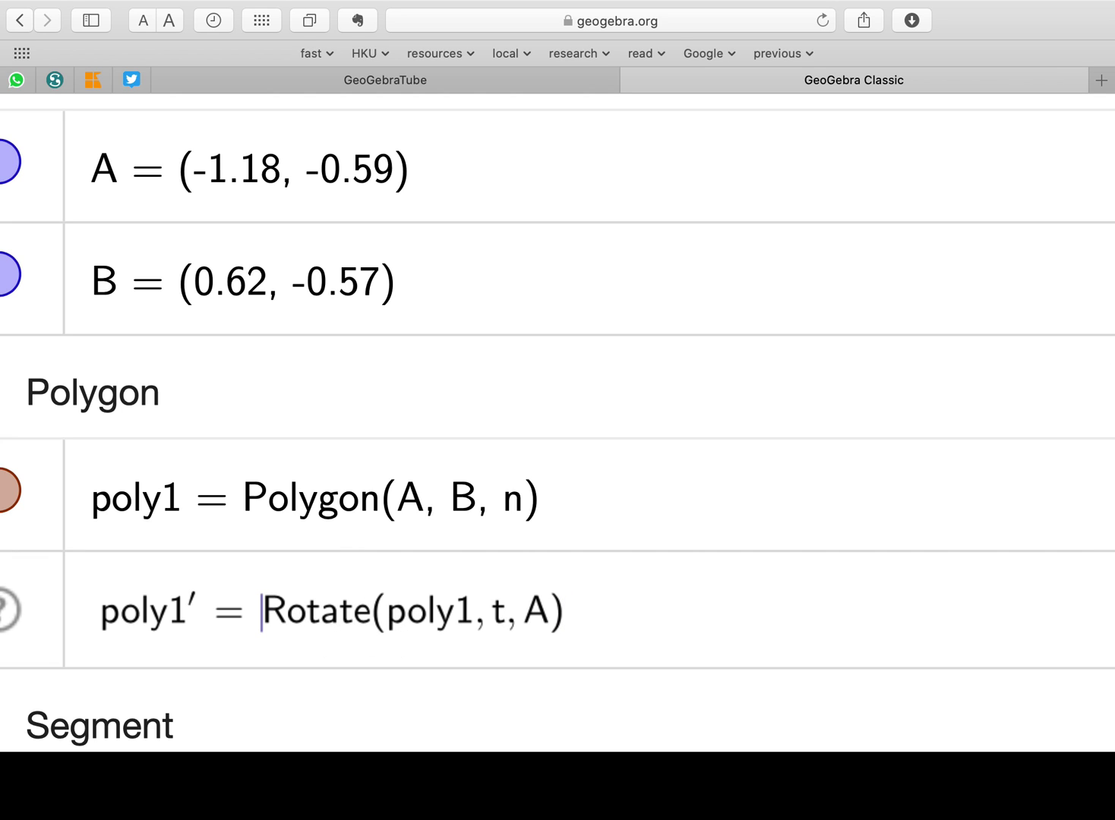
click(220, 613)
click(266, 606)
key(BackSpace)
key(BackSpace)
key(BackSpace)
key(BackSpace)
key(BackSpace)
key(BackSpace)
key(BackSpace)
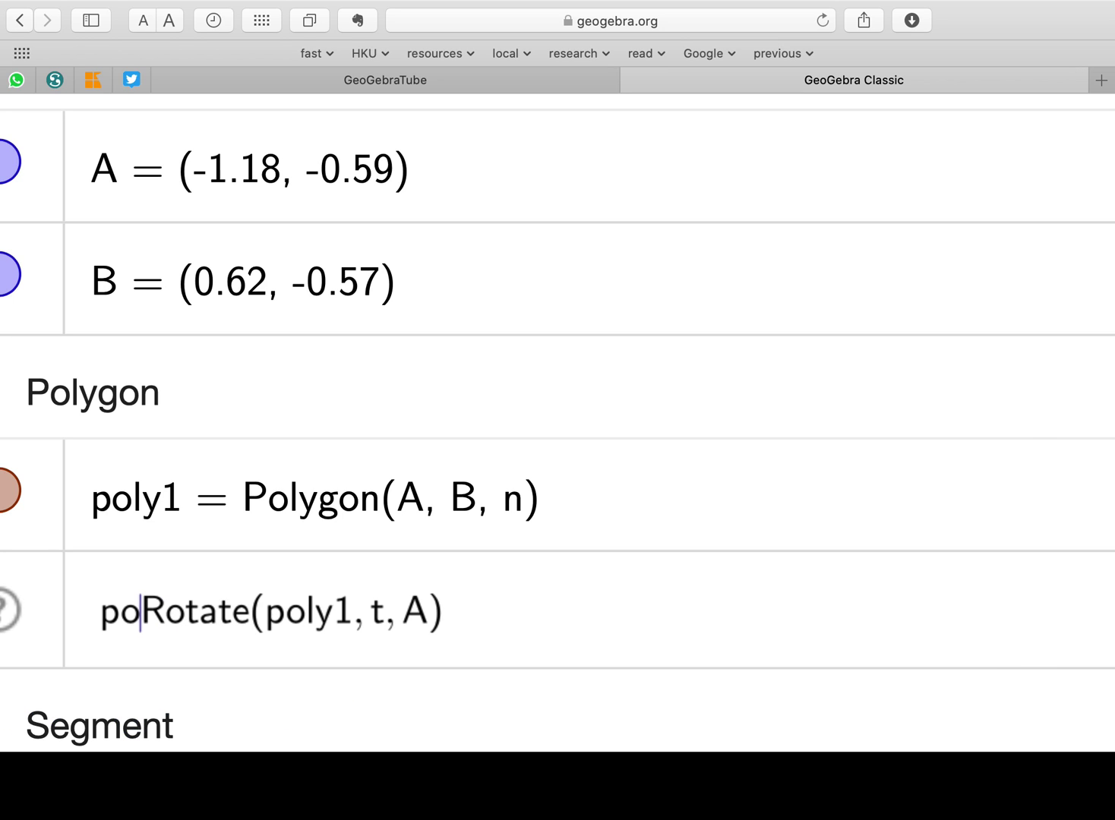
text(seque)
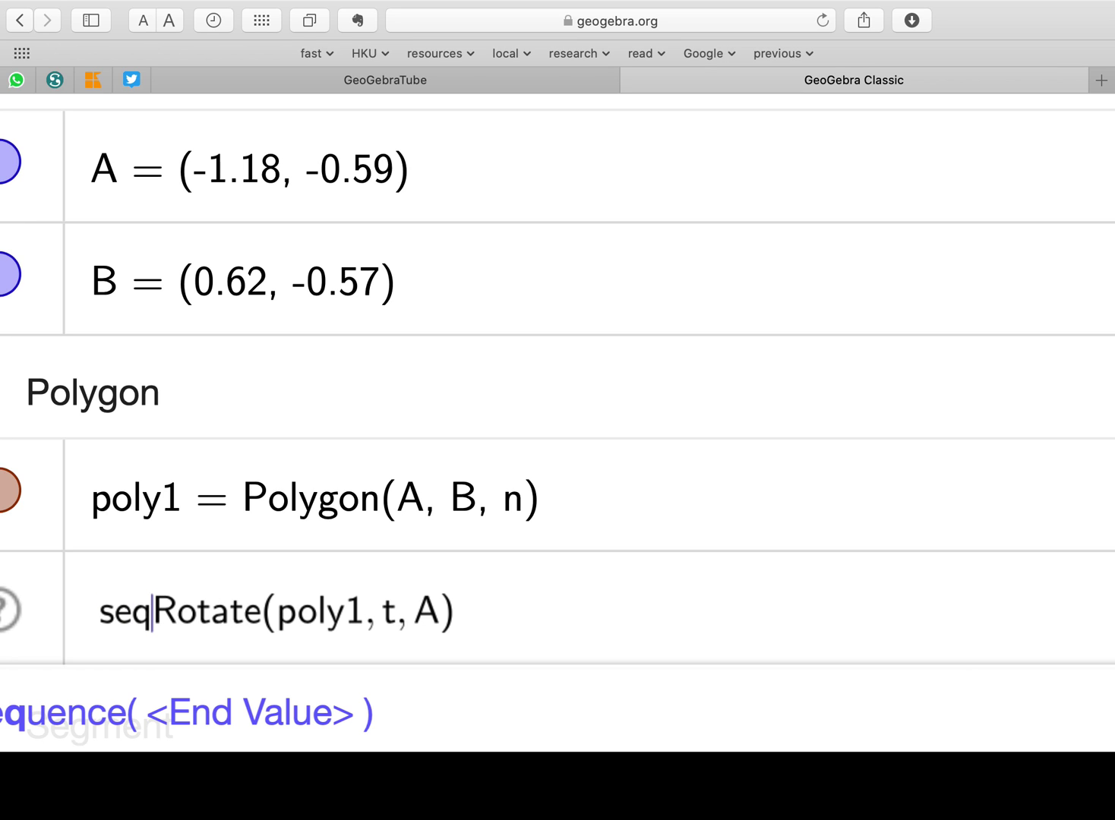
text(nce)
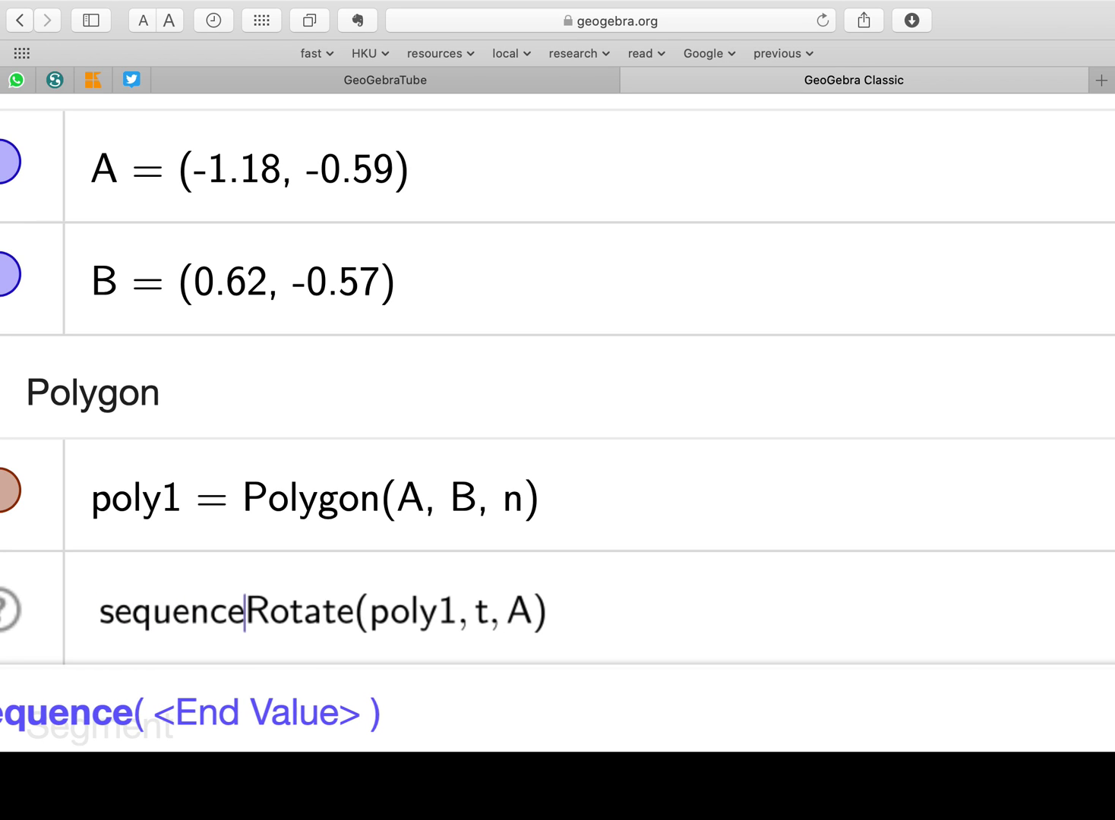
text(()
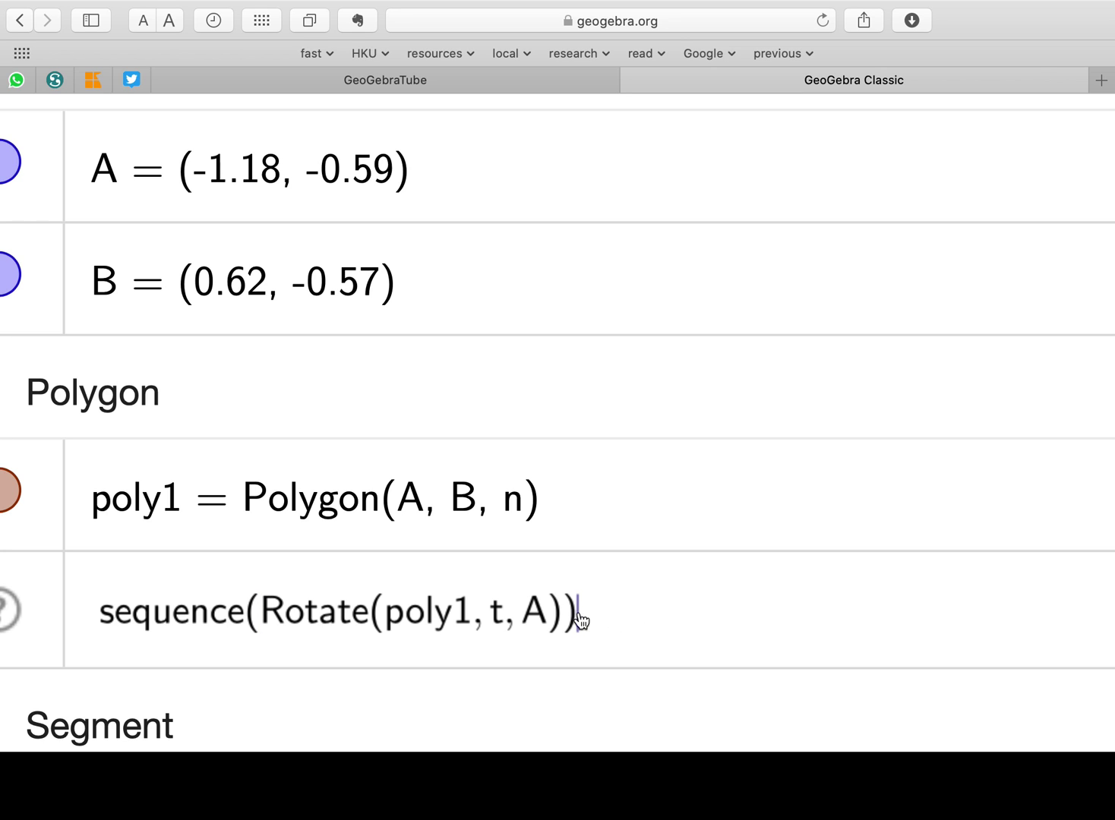
click(507, 620)
text(*k)
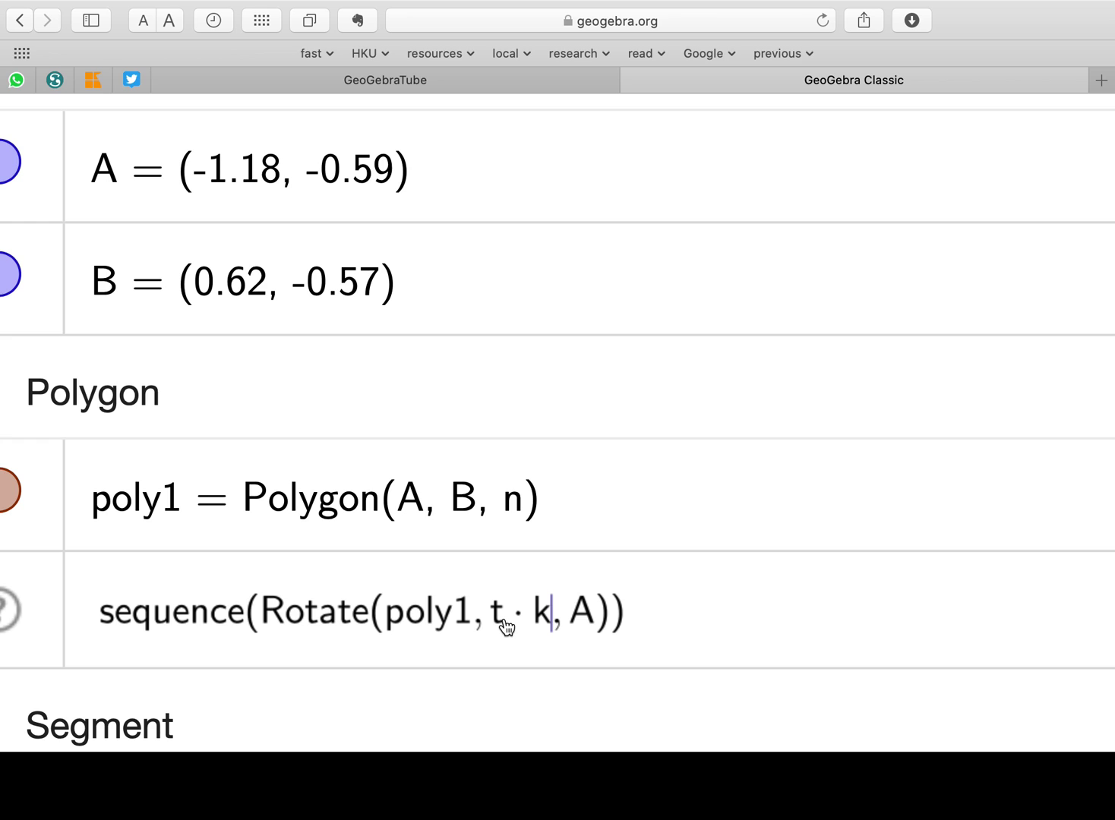
click(612, 623)
text(, k, 0, 10)
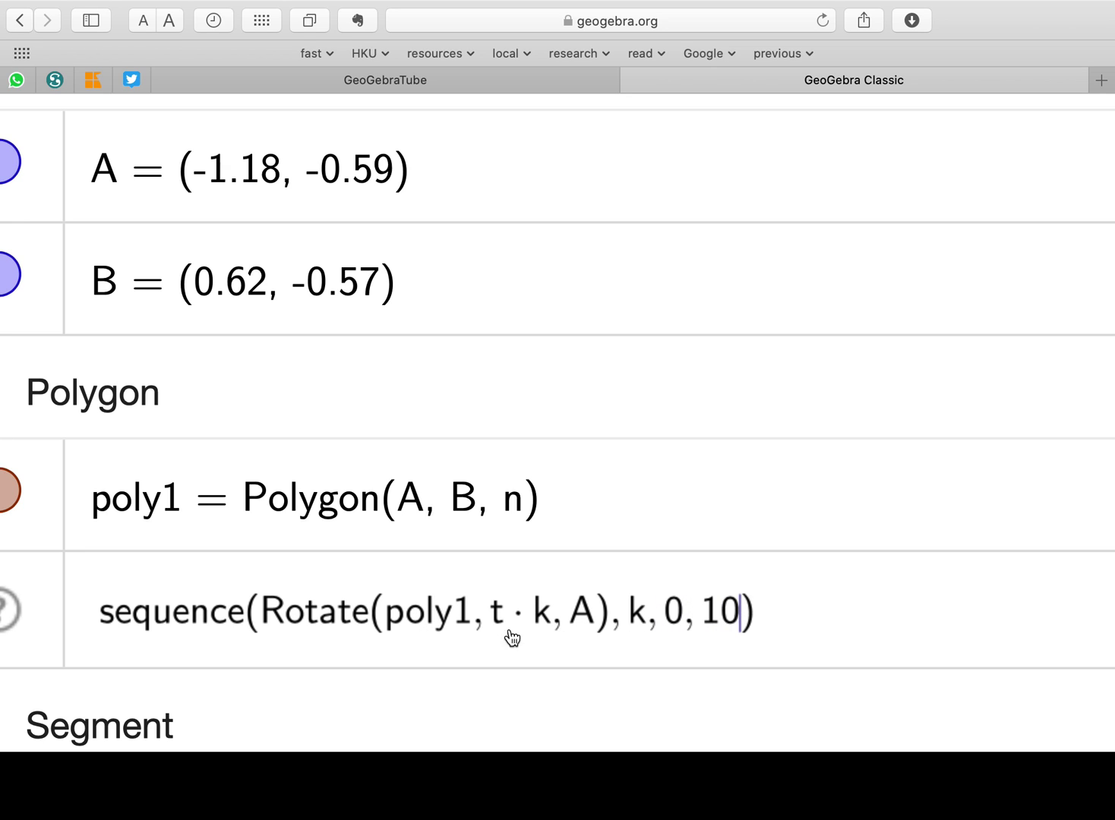
Lay out the Algebra view to show poly1' = Sequence(Rotate(poly1, t k, A), k, 0, 10) fully; set t to 14°
scroll(802, 624, up, 4)
scroll(557, 425, down, 5)
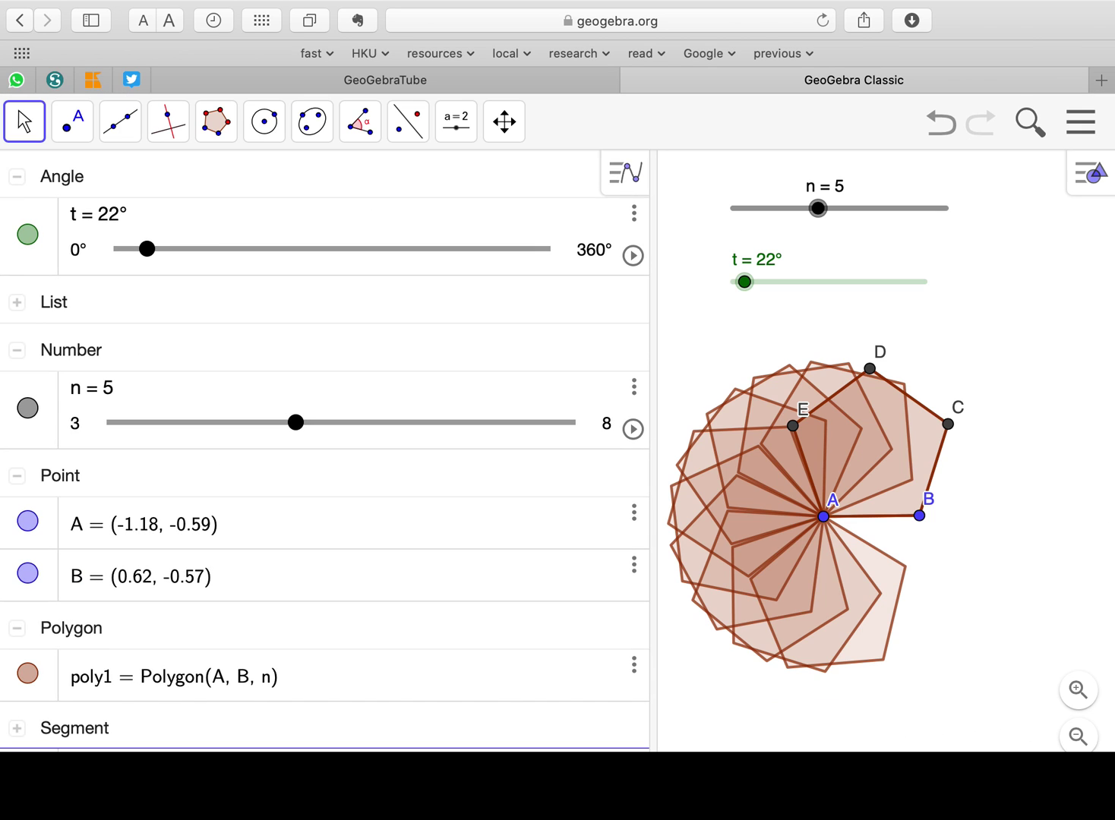
drag(654, 415, 366, 415)
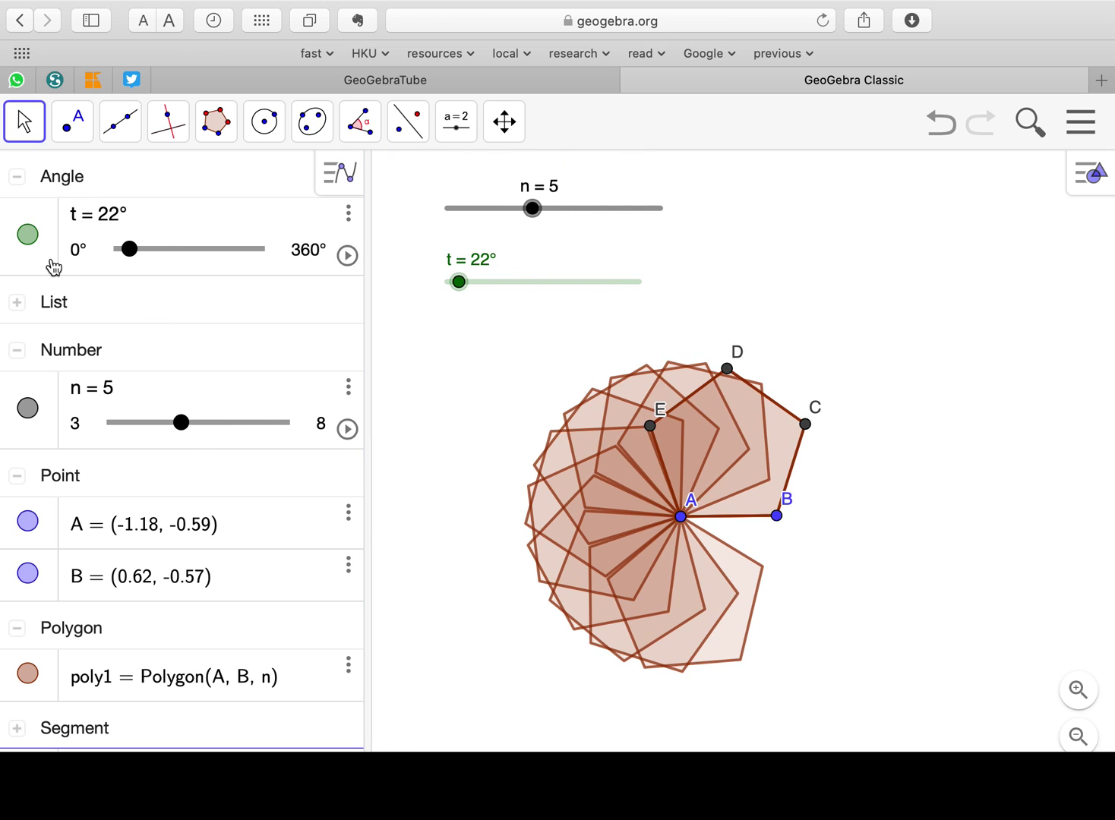
click(17, 303)
click(18, 177)
click(16, 325)
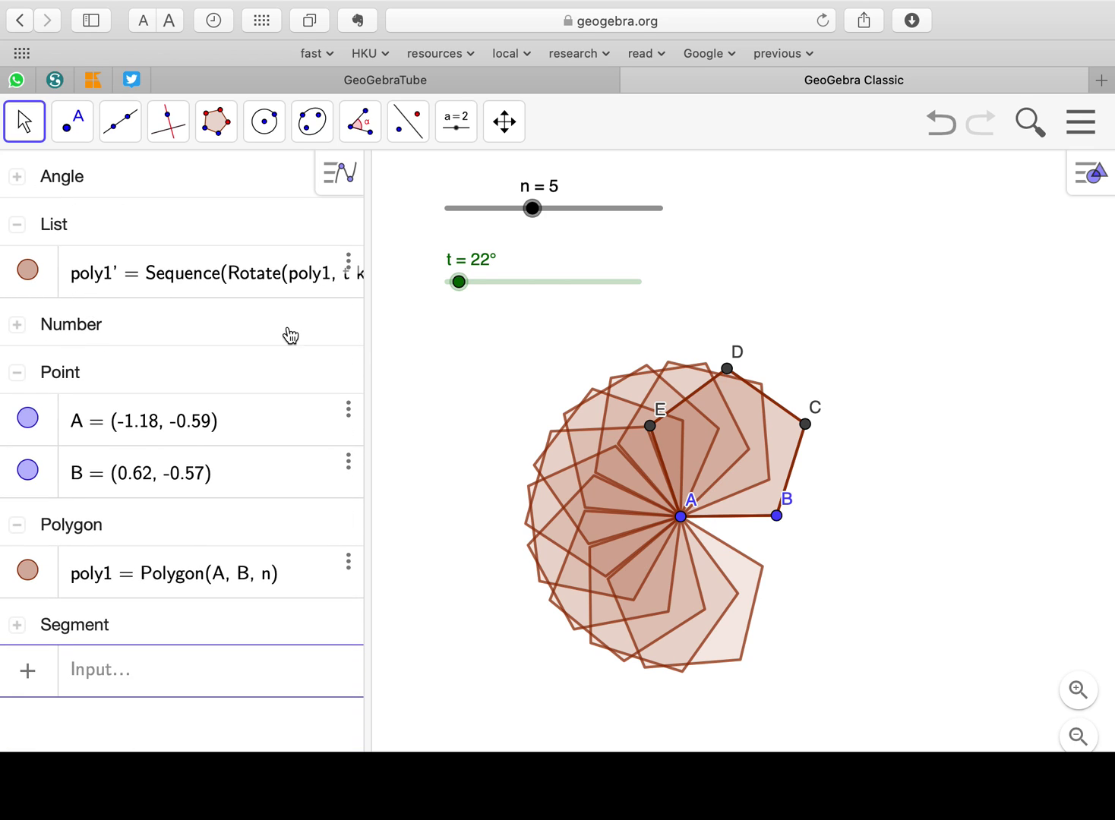
drag(372, 345, 553, 359)
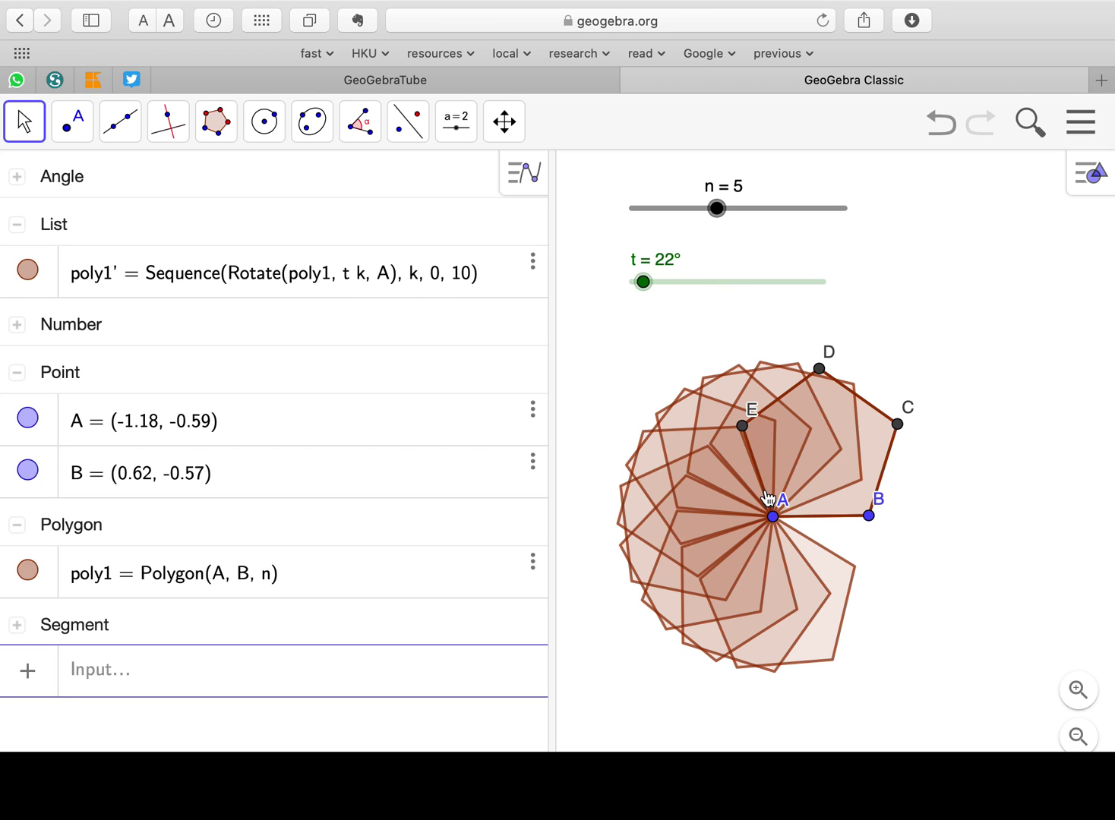
mouse_move(643, 281)
mouse_down()
mouse_move(682, 282)
mouse_move(630, 282)
mouse_move(654, 282)
mouse_move(640, 283)
mouse_up()
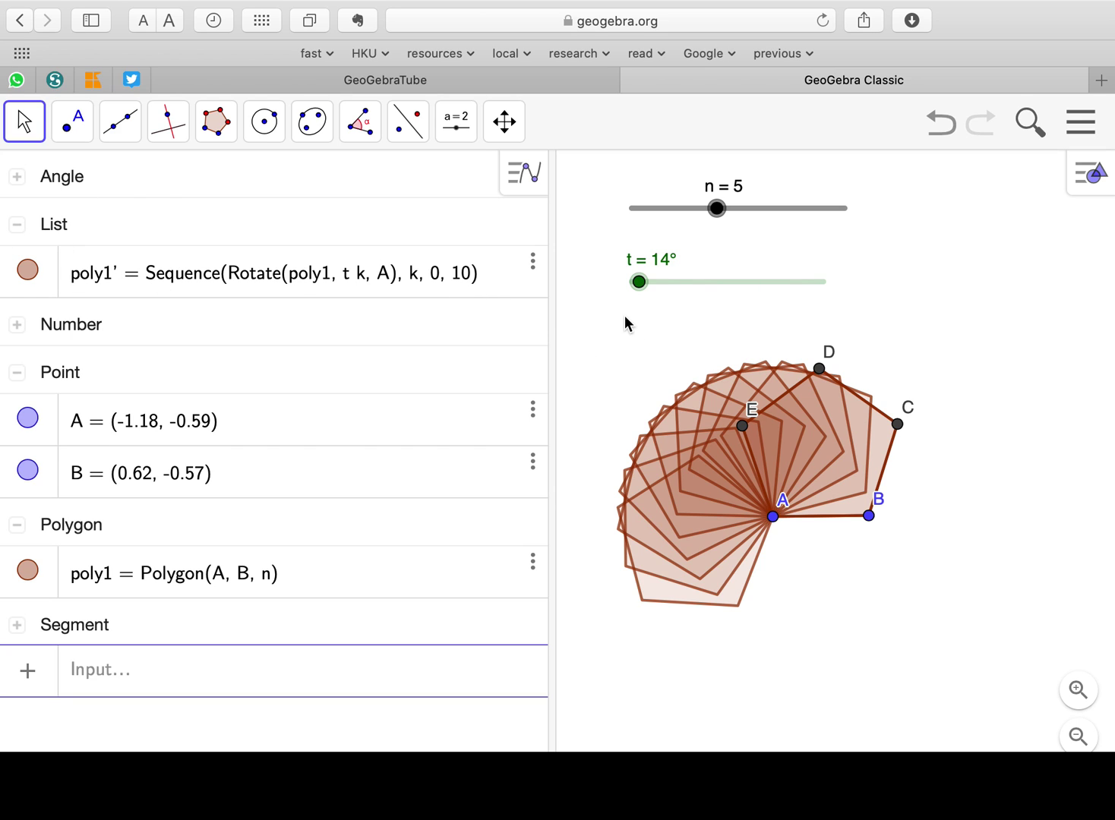
Create a new number slider named d with minimum 1 and maximum 100
click(467, 129)
click(498, 193)
click(609, 326)
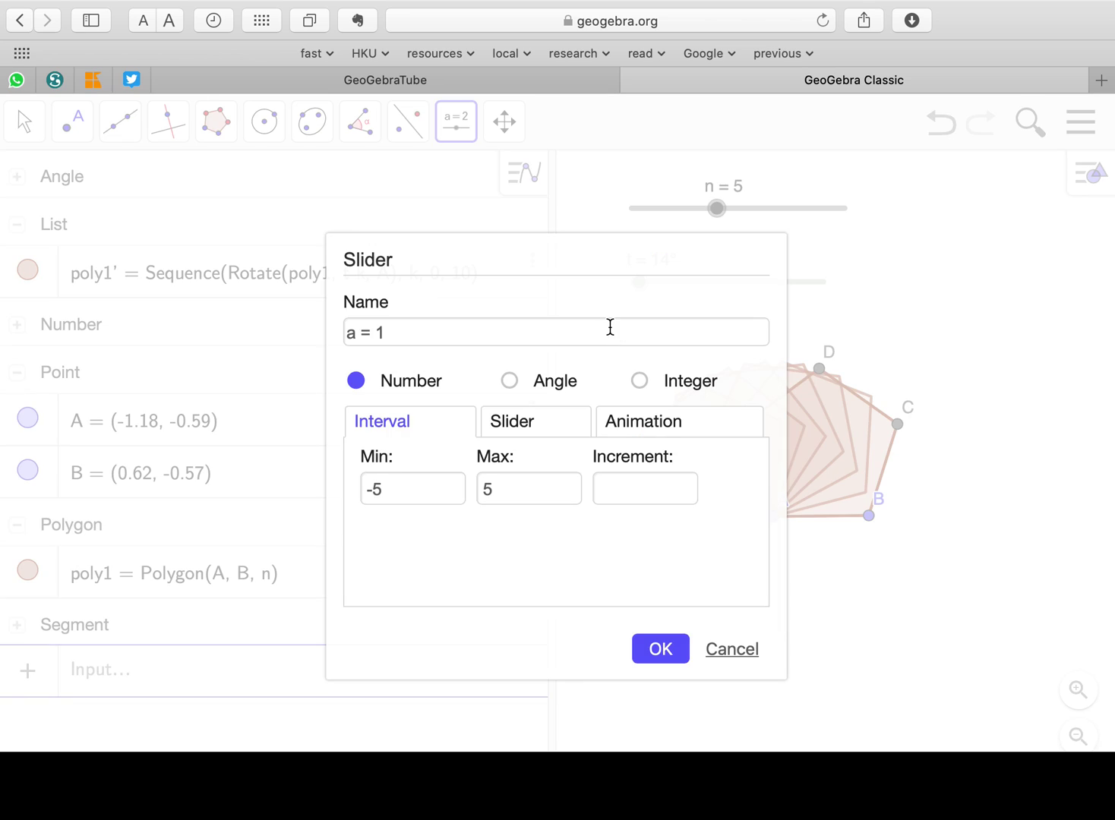
click(354, 333)
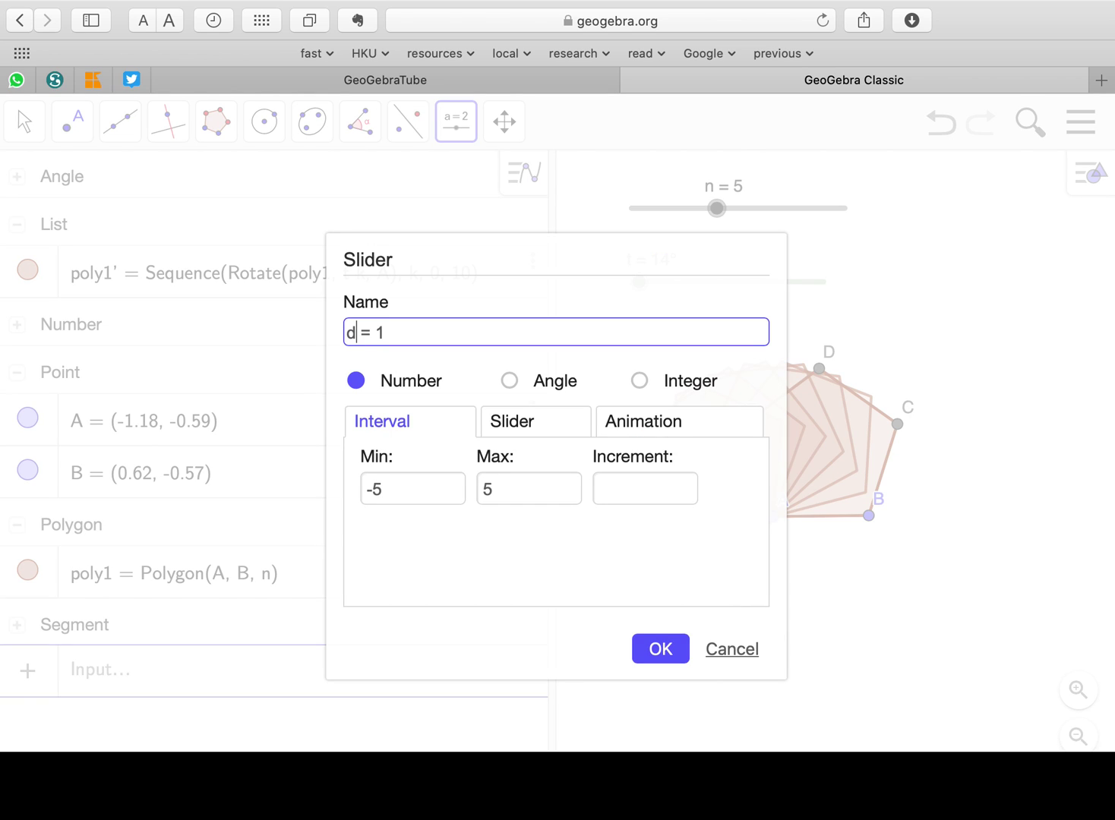
click(403, 492)
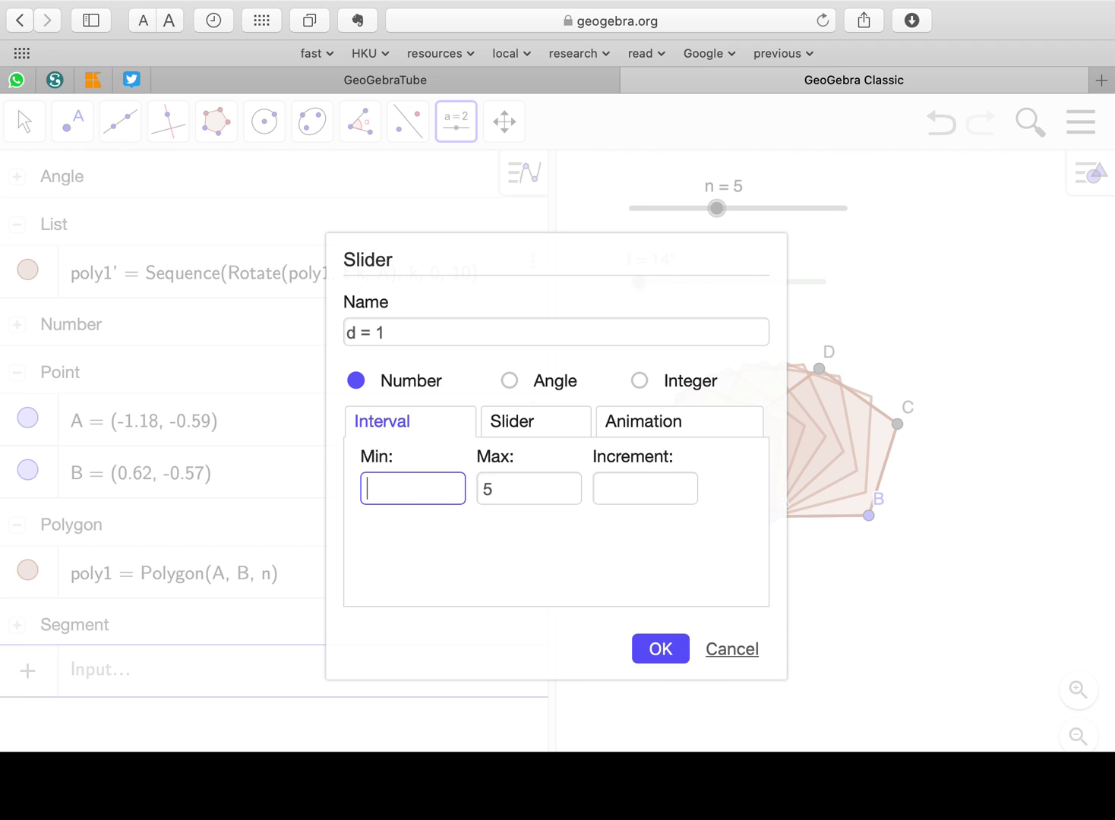
click(529, 495)
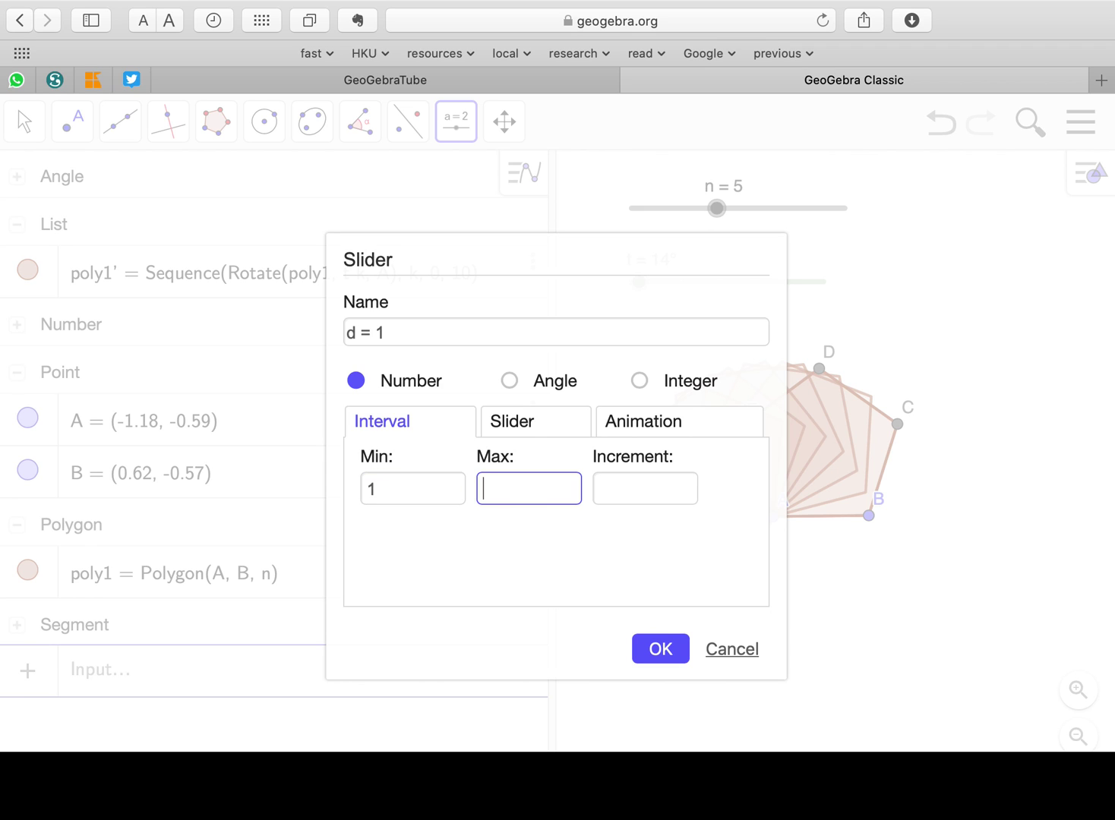
click(640, 498)
click(666, 653)
Stack the n, t and d sliders neatly, with d set to 37 beneath t
mouse_move(76, 135)
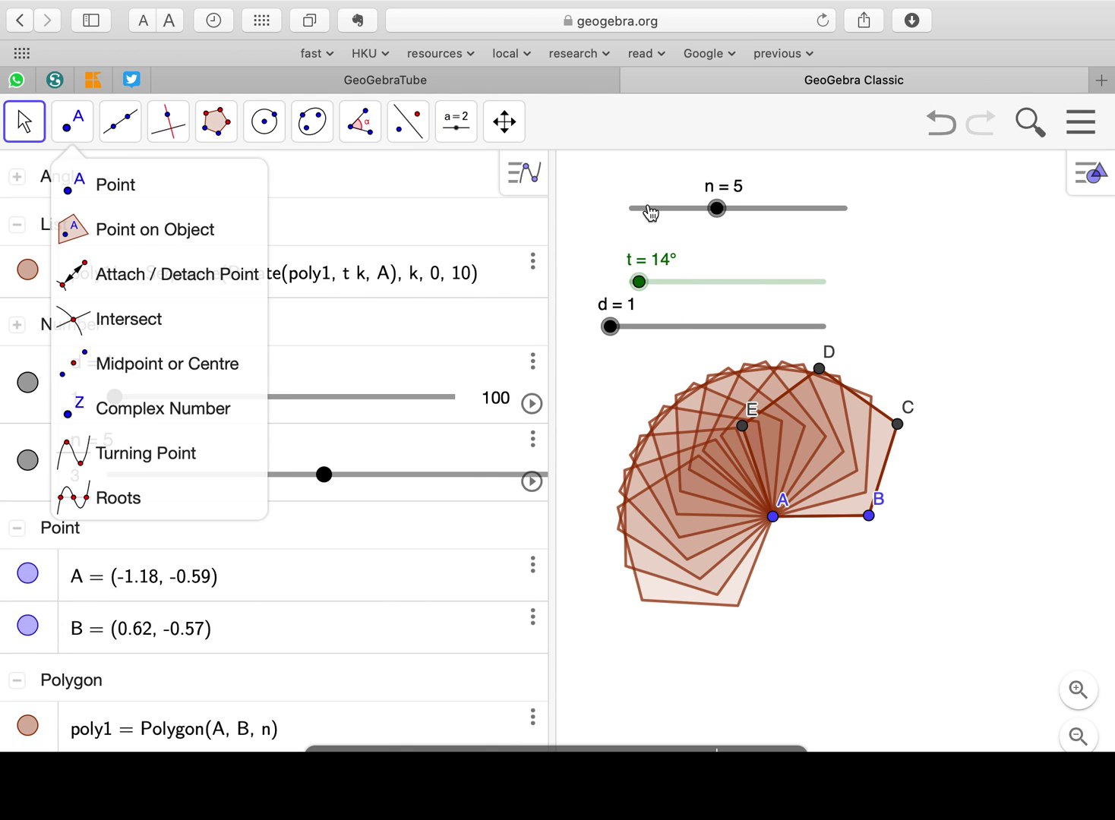
drag(649, 213, 599, 194)
drag(701, 285, 654, 245)
click(673, 331)
drag(673, 331, 712, 293)
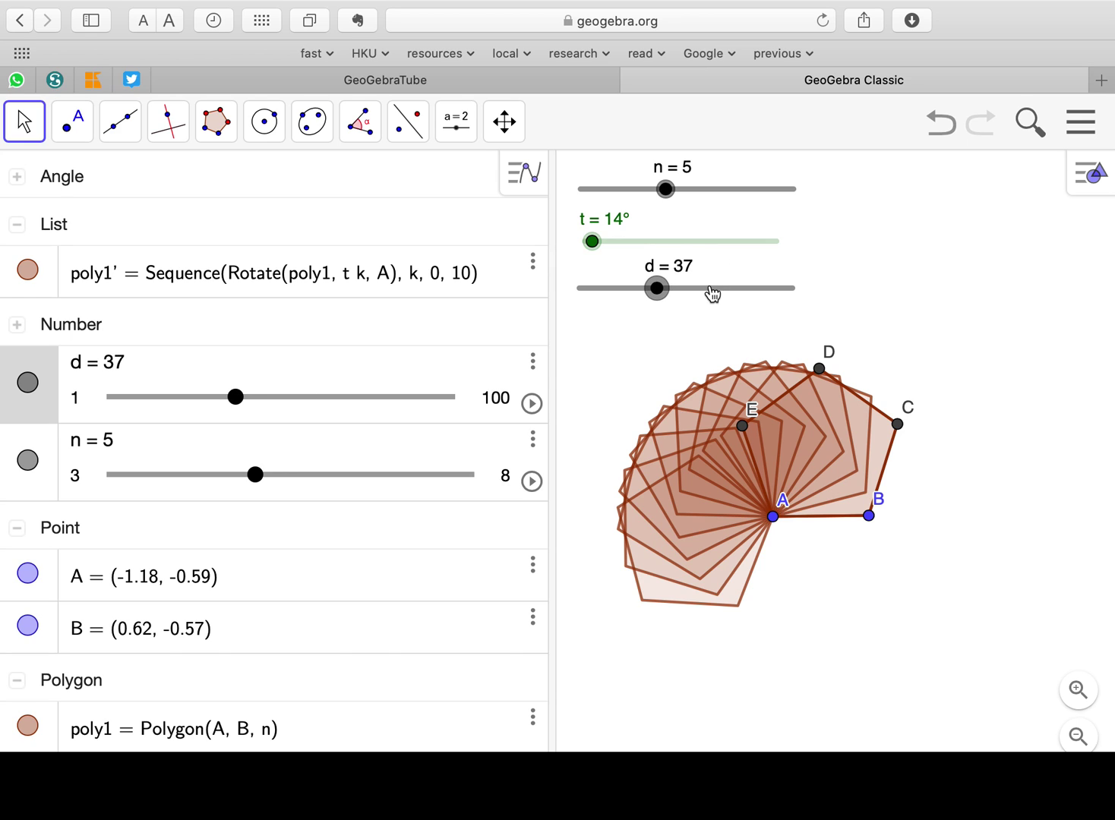
Edit the poly1' definition, replacing the sequence's upper limit 10 with d
click(18, 326)
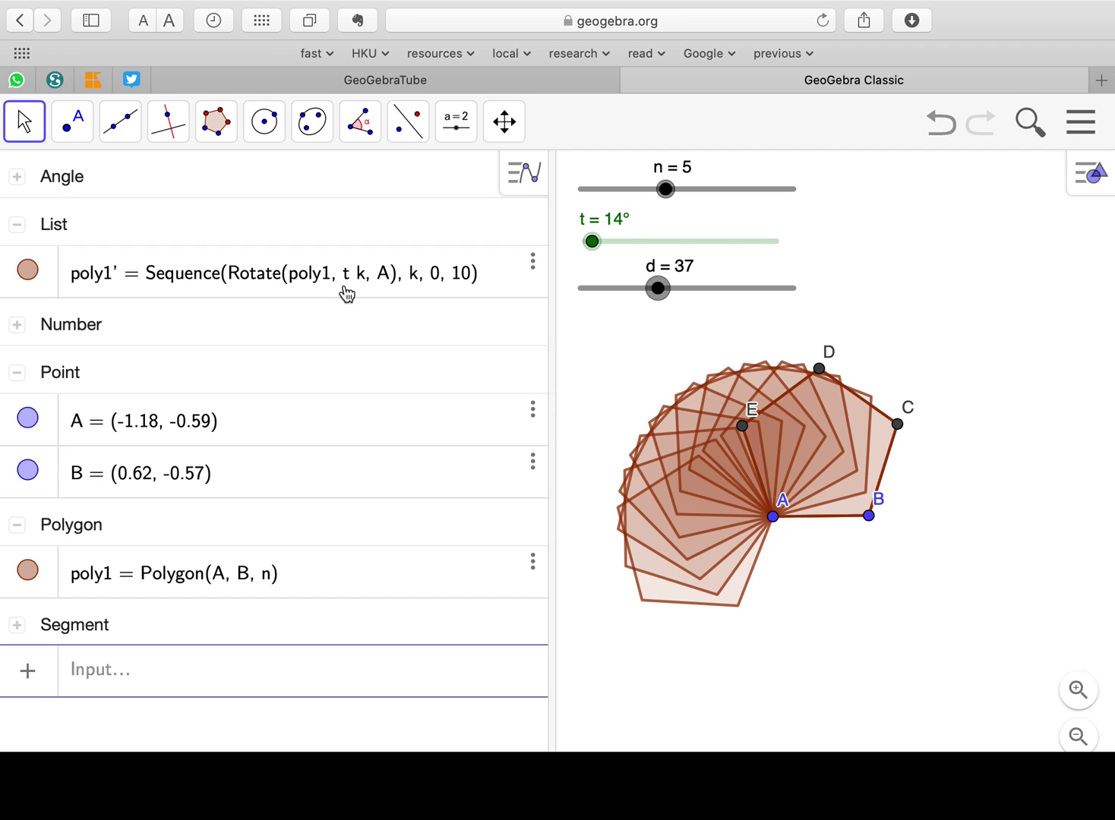
click(495, 289)
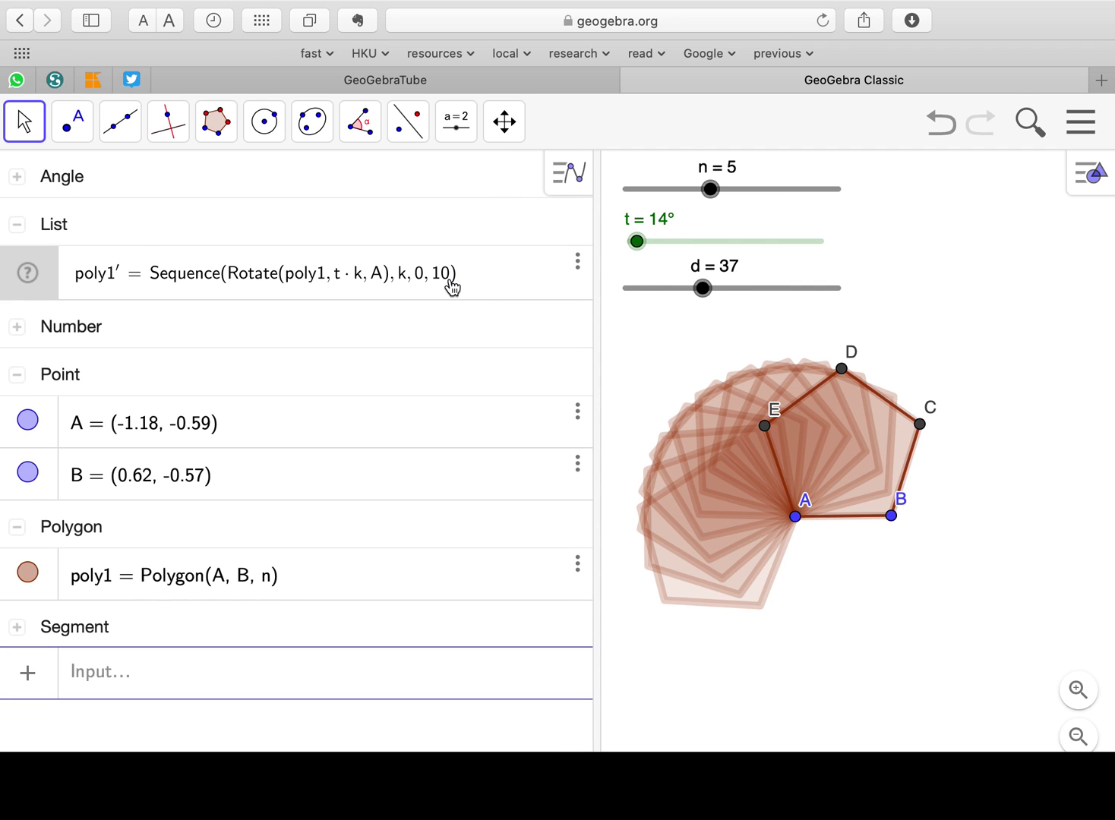
scroll(452, 286, up, 5)
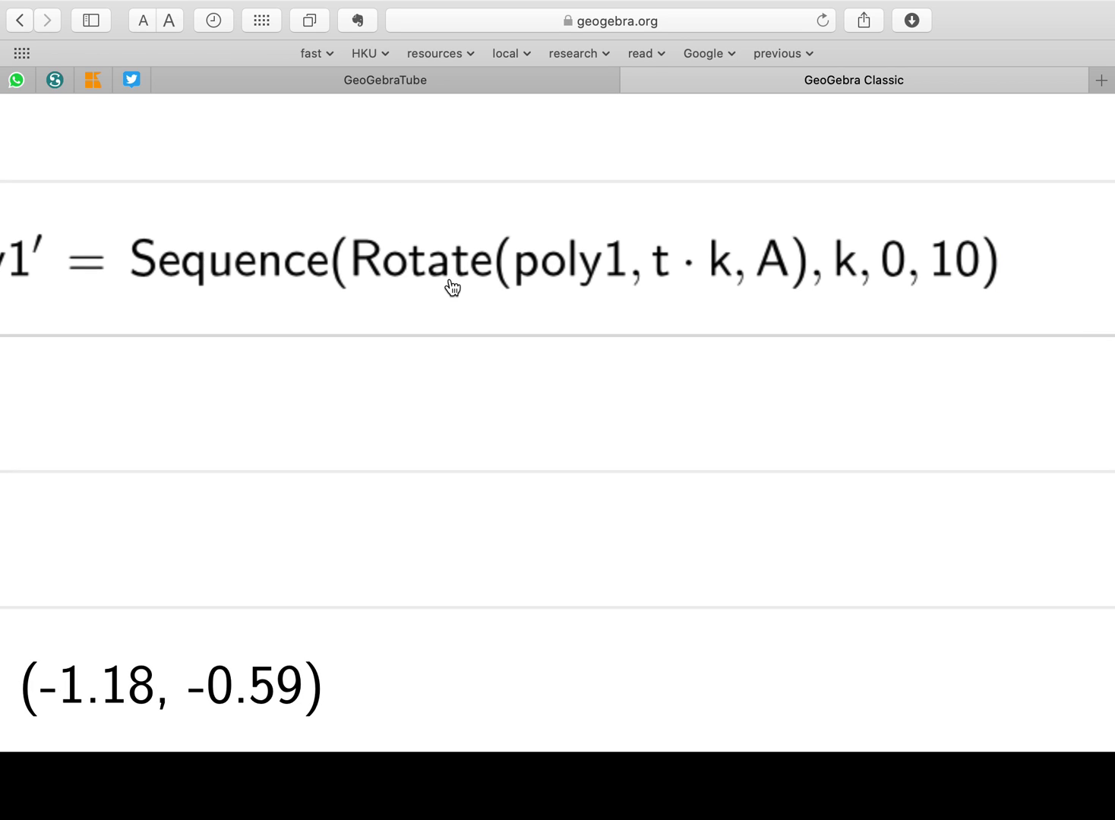
scroll(482, 286, down, 3)
scroll(488, 285, up, 4)
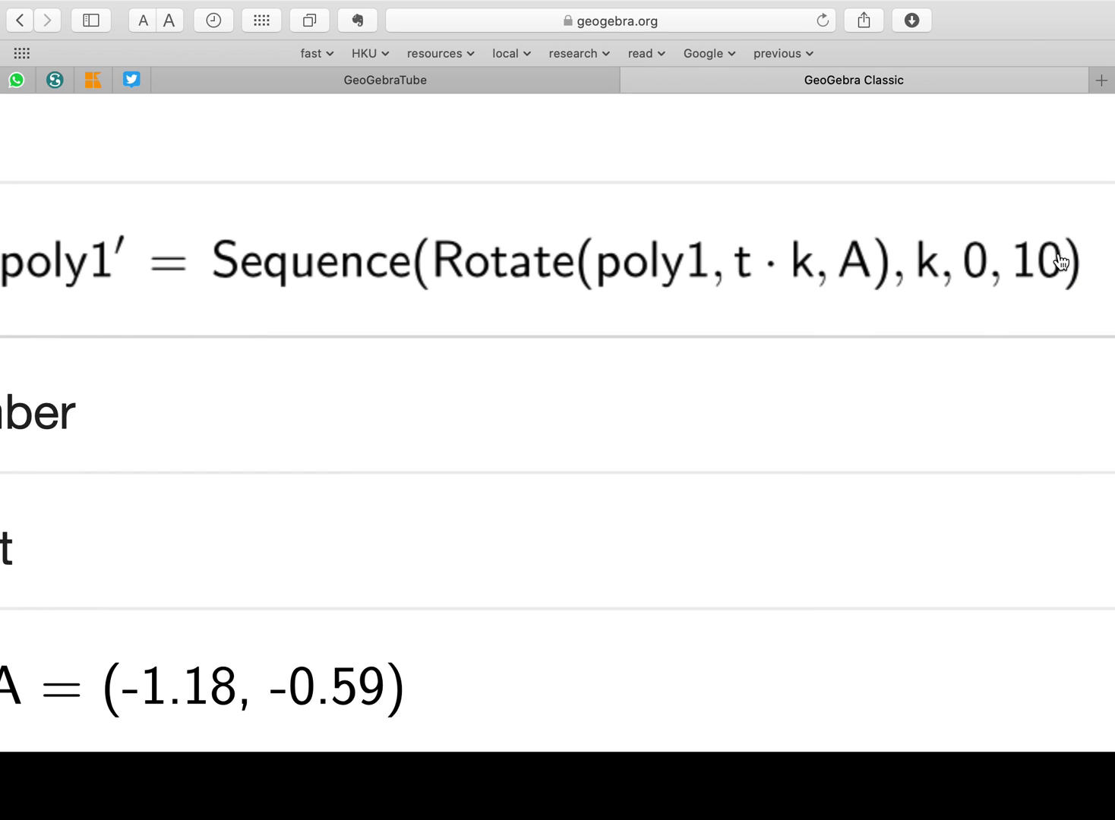
scroll(1063, 264, left, 3)
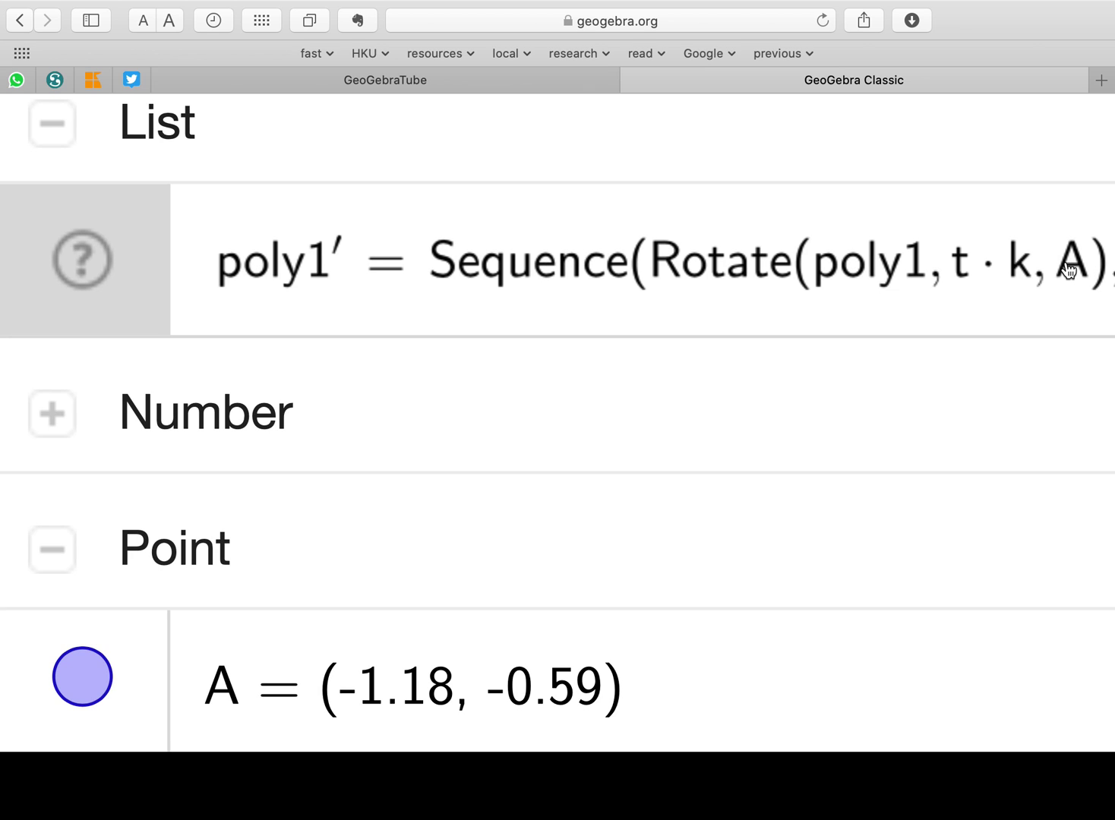
scroll(1069, 269, right, 4)
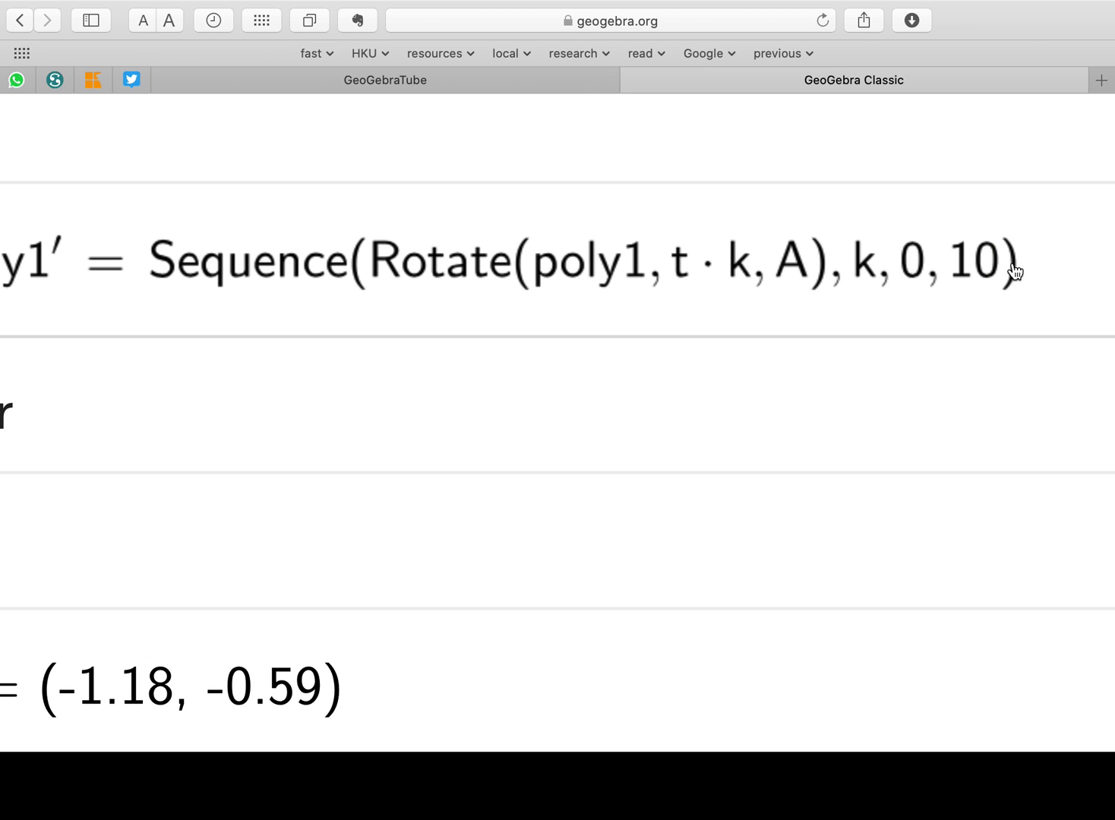
key(BackSpace)
key(BackSpace)
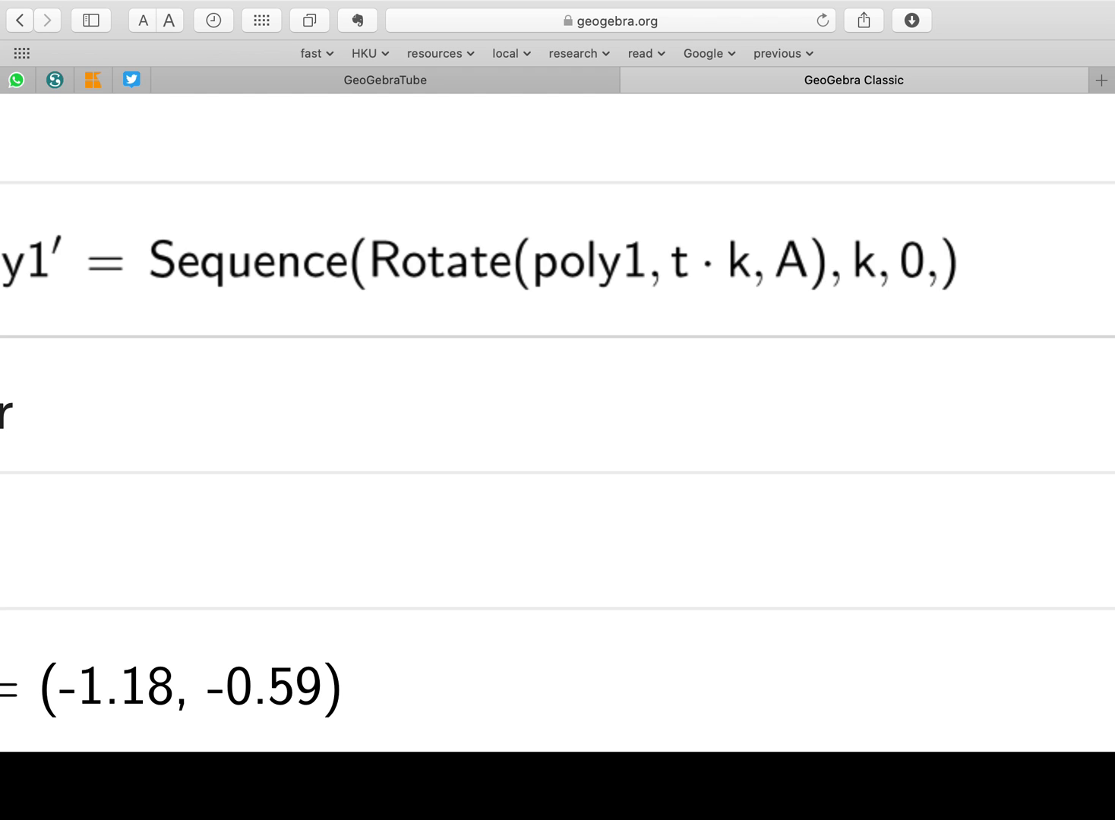
text(d)
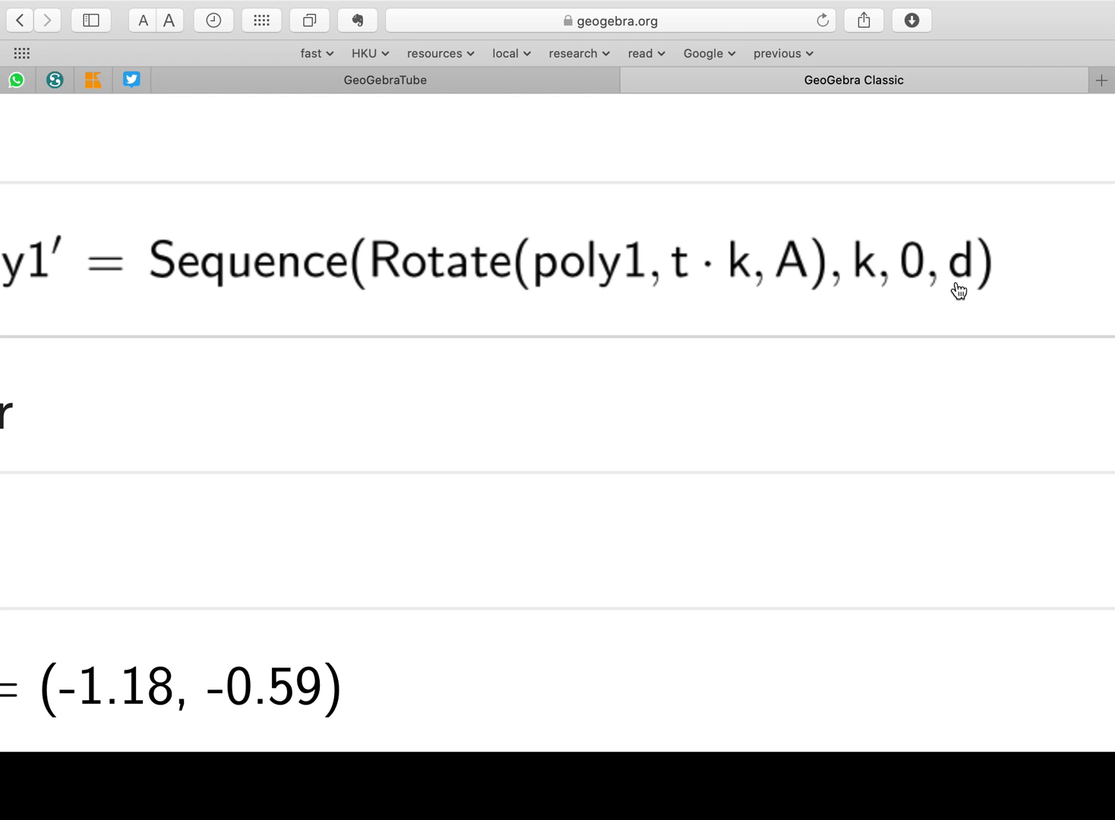
scroll(958, 290, down, 5)
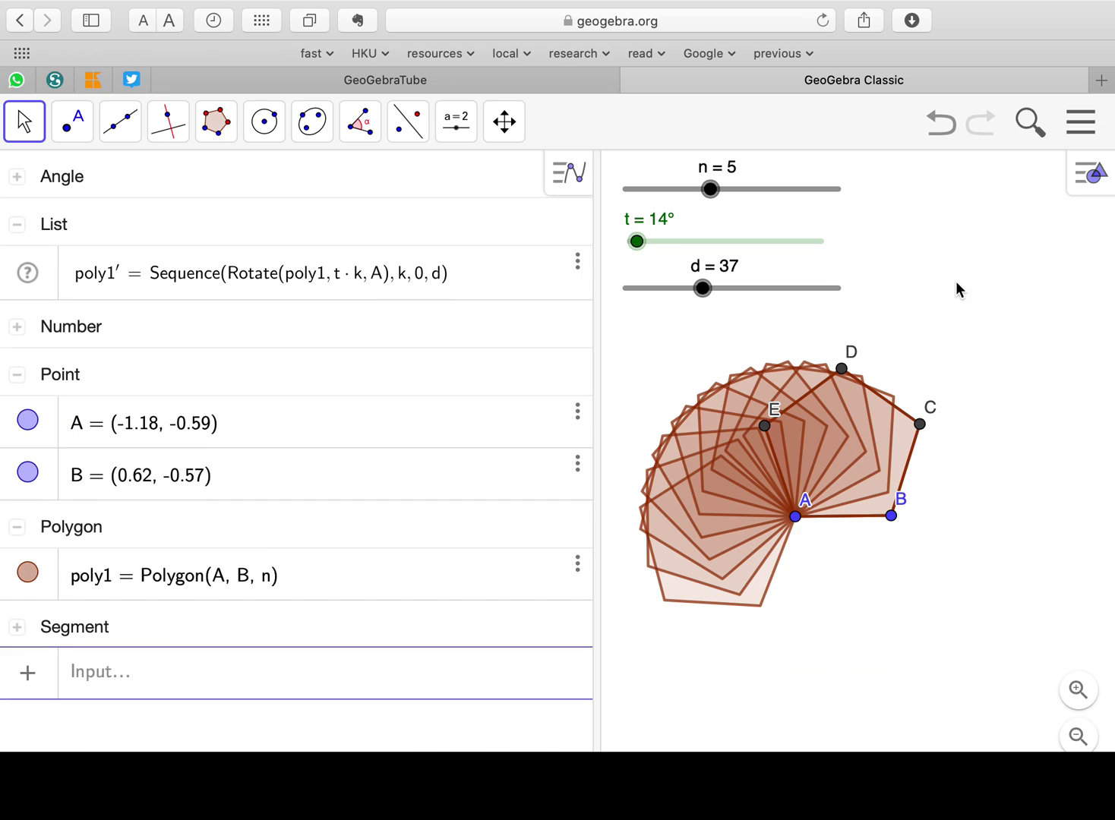
Confirm the poly1' edit, then set d to 10 and t to 18°
key(Return)
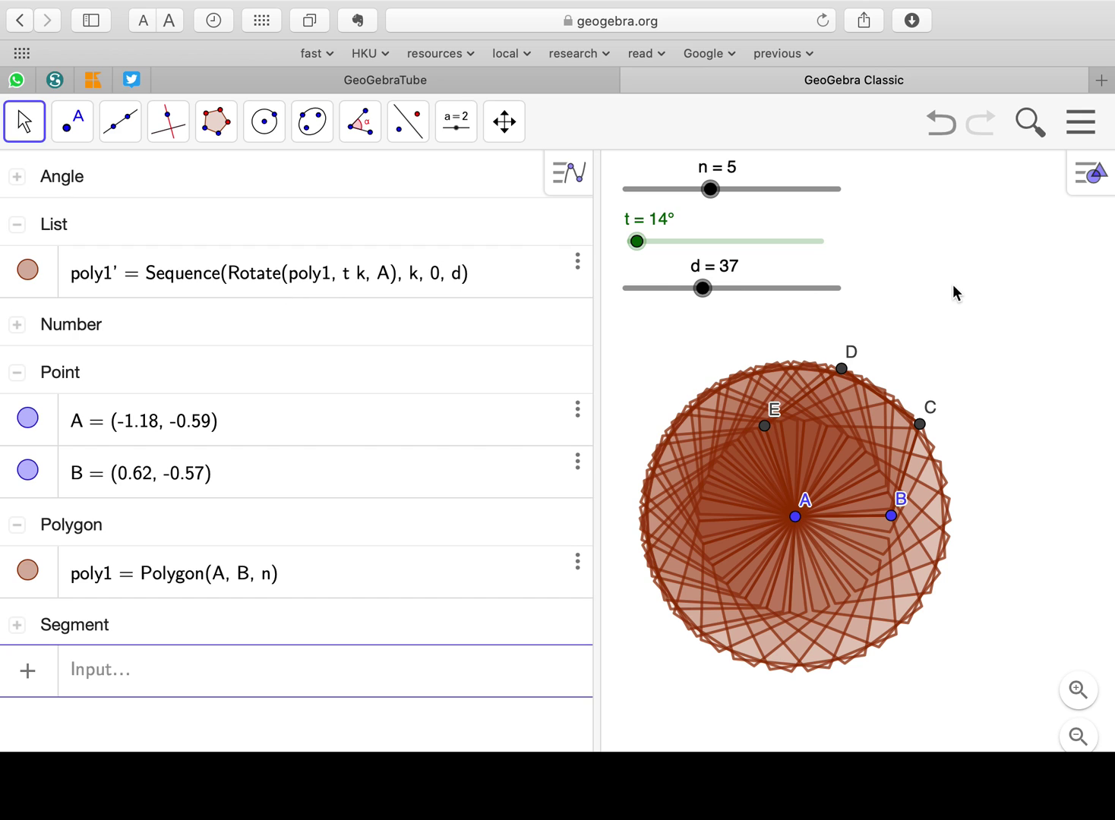
drag(661, 290, 608, 291)
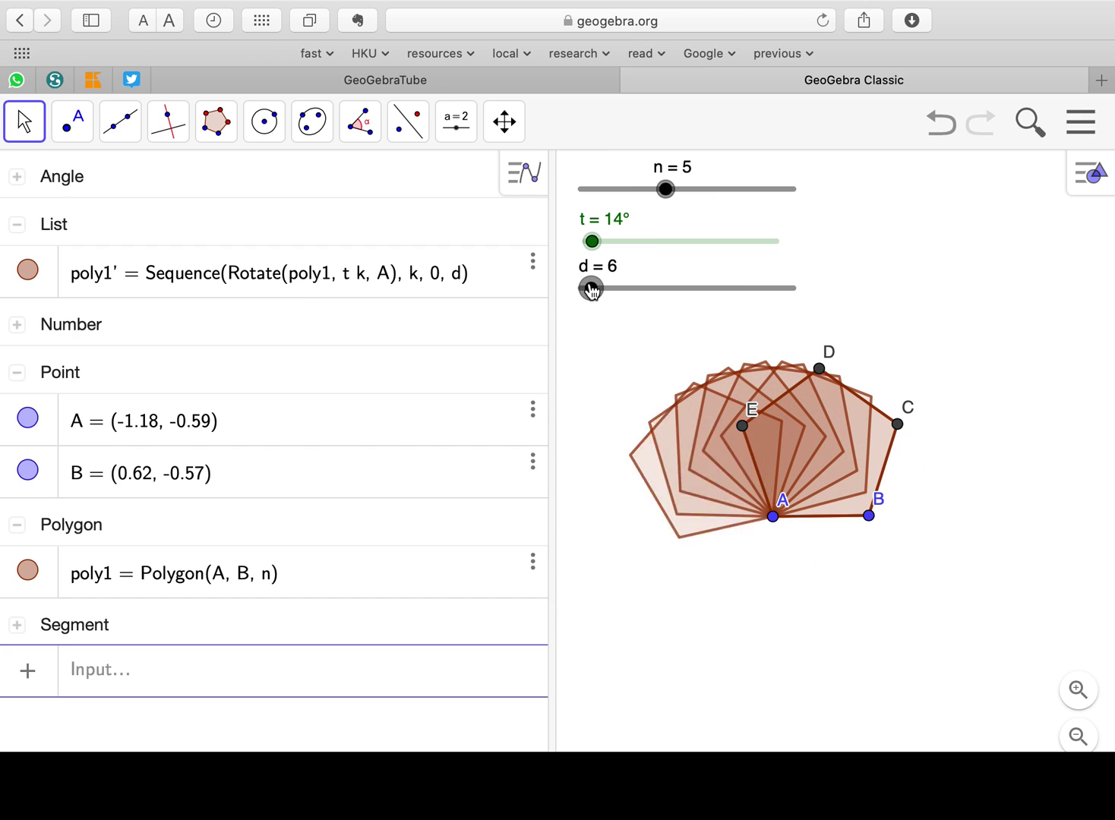
mouse_move(589, 289)
mouse_down()
mouse_move(580, 287)
mouse_move(600, 291)
mouse_up()
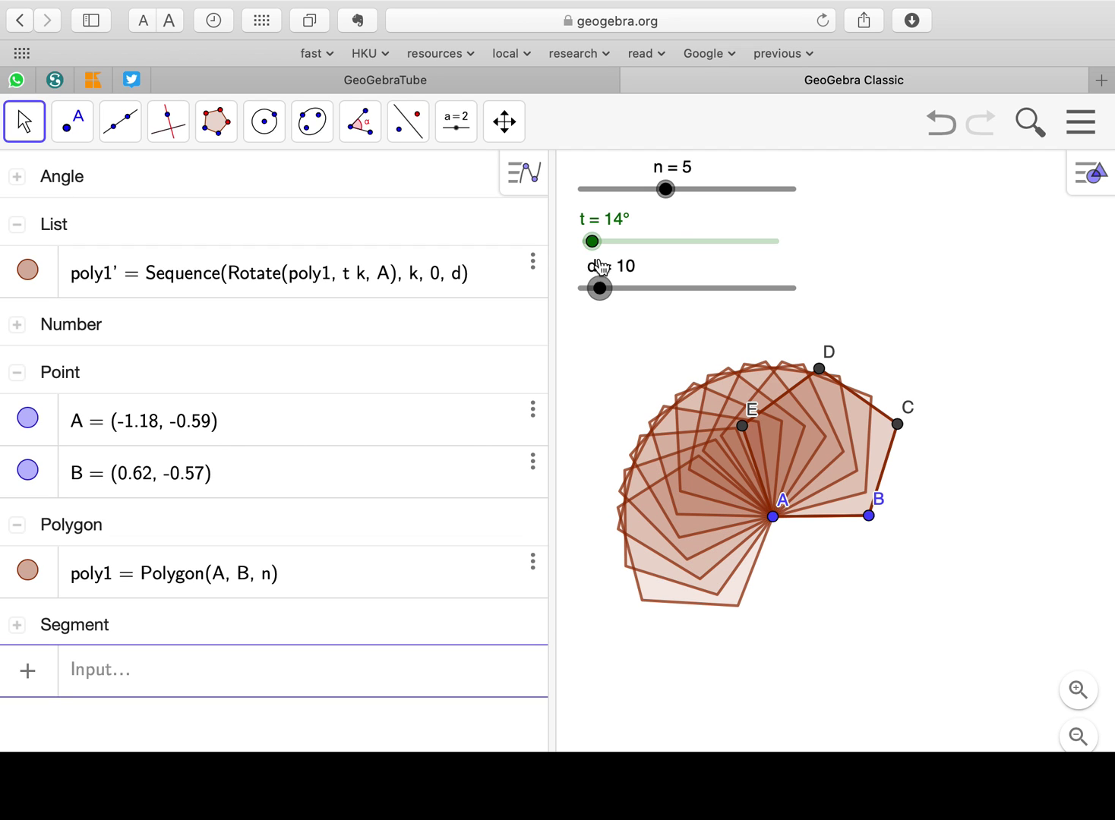
mouse_move(592, 242)
mouse_down()
mouse_move(617, 241)
mouse_move(595, 243)
mouse_up()
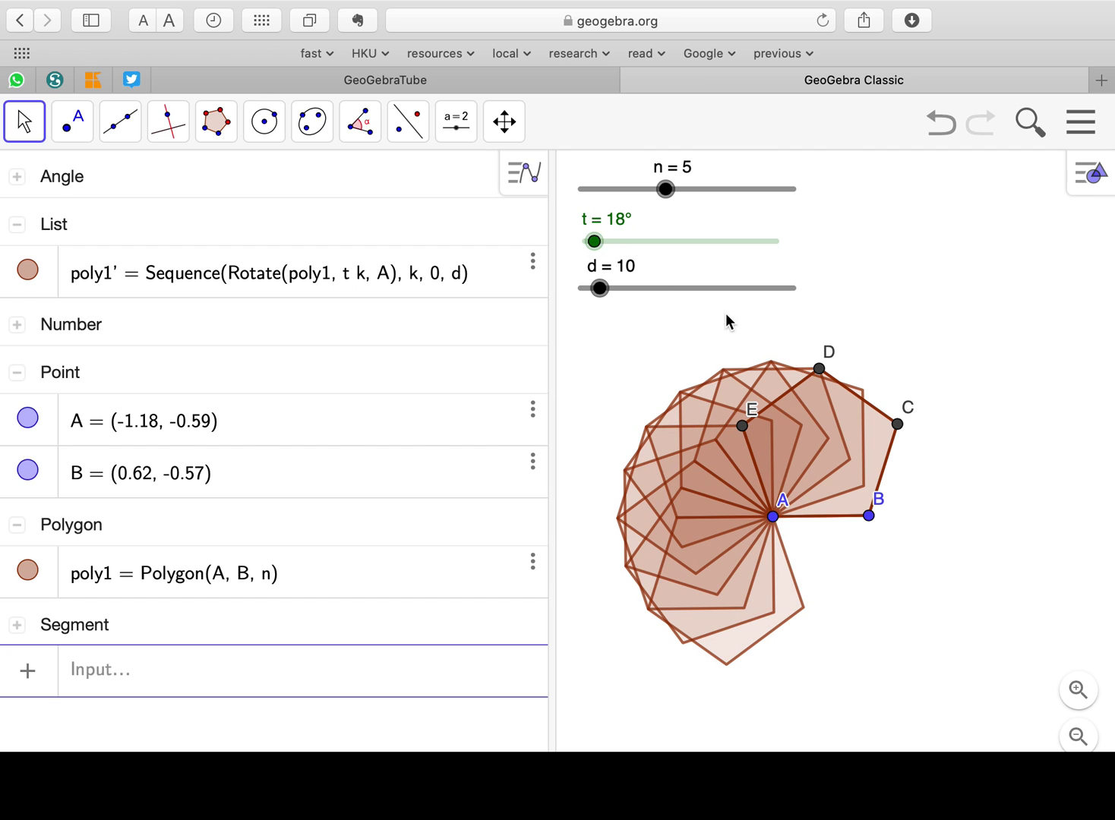
drag(552, 323, 375, 323)
drag(845, 359, 929, 364)
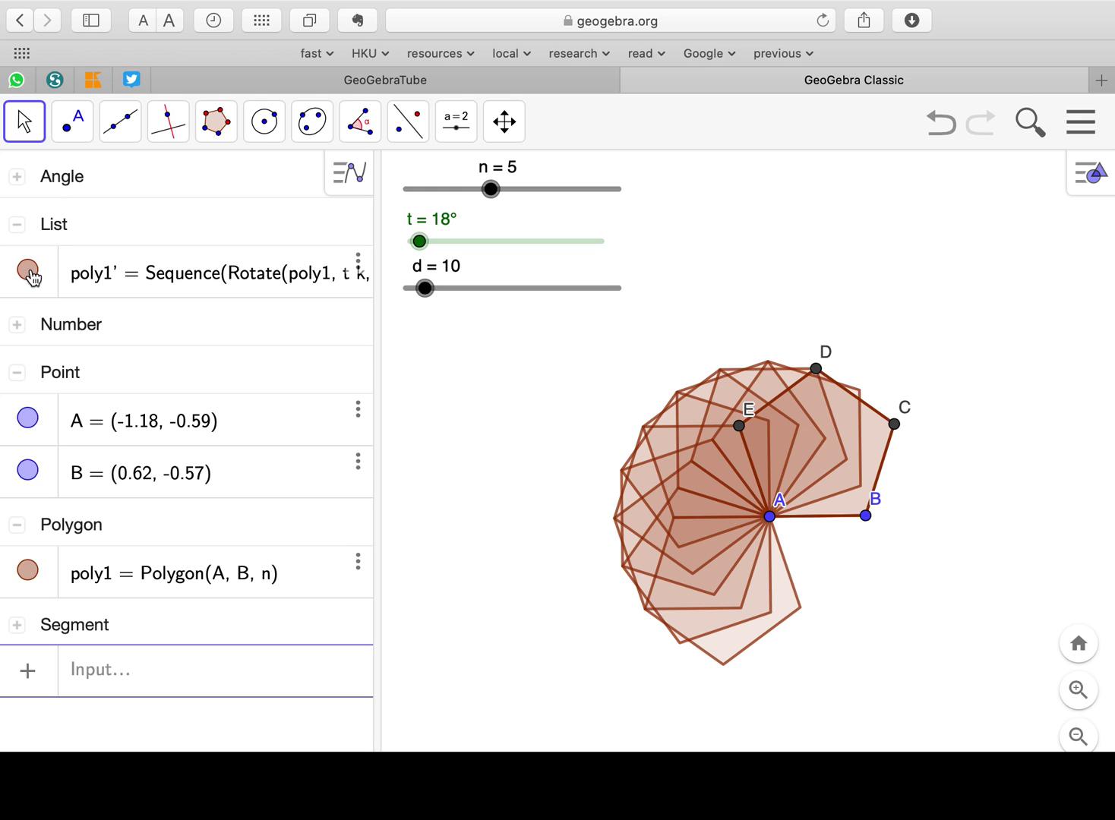
Hide the rotated poly1' copies, raise n to 8 and move the octagon lower
click(27, 270)
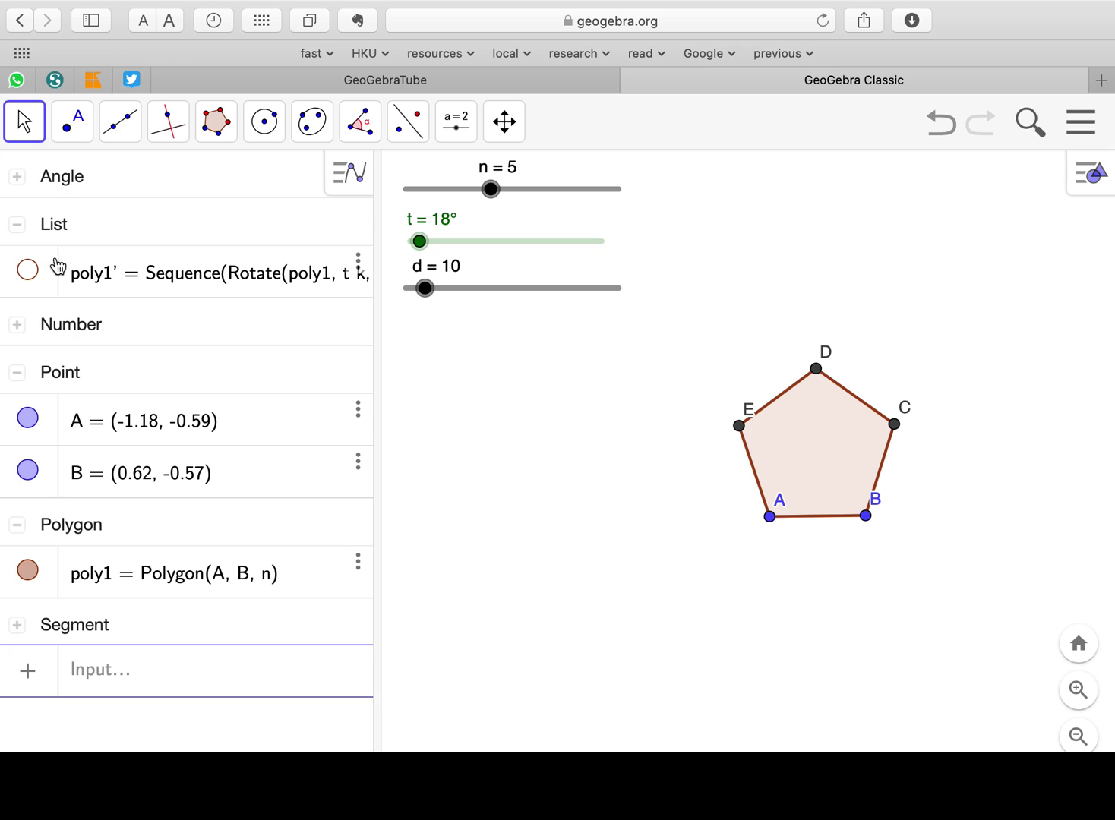
drag(492, 191, 632, 199)
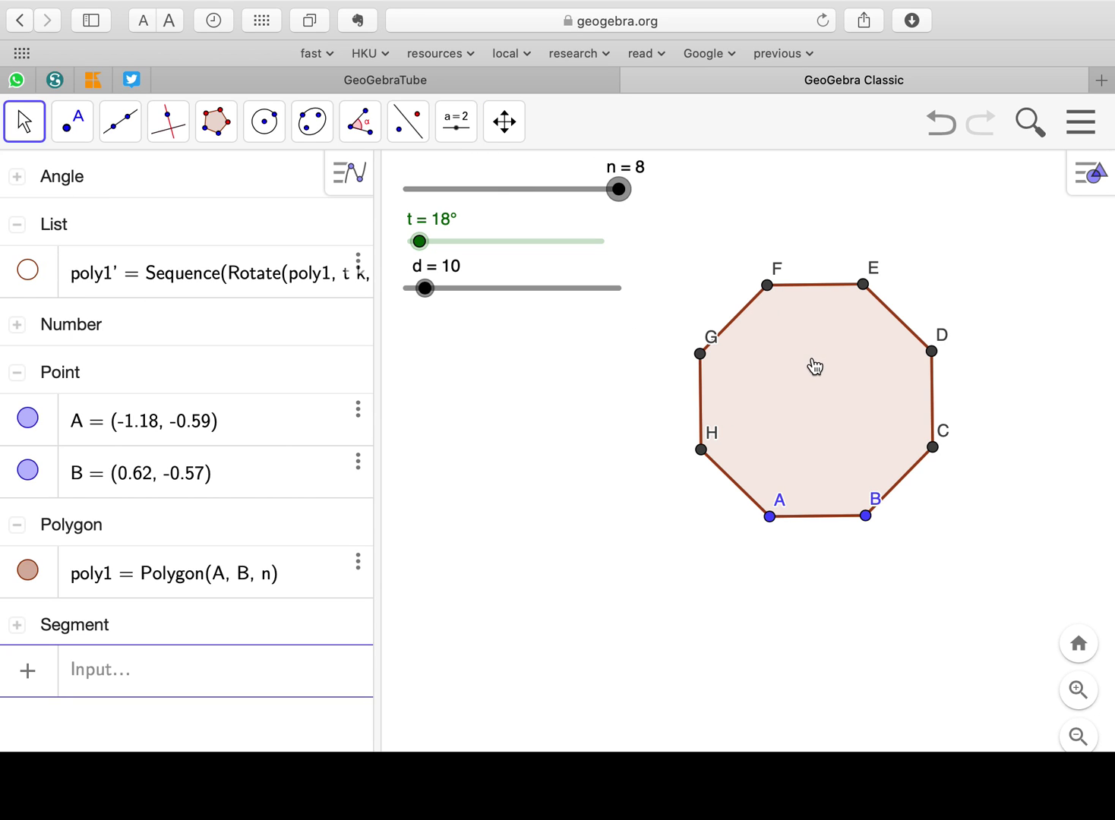
scroll(831, 374, down, 3)
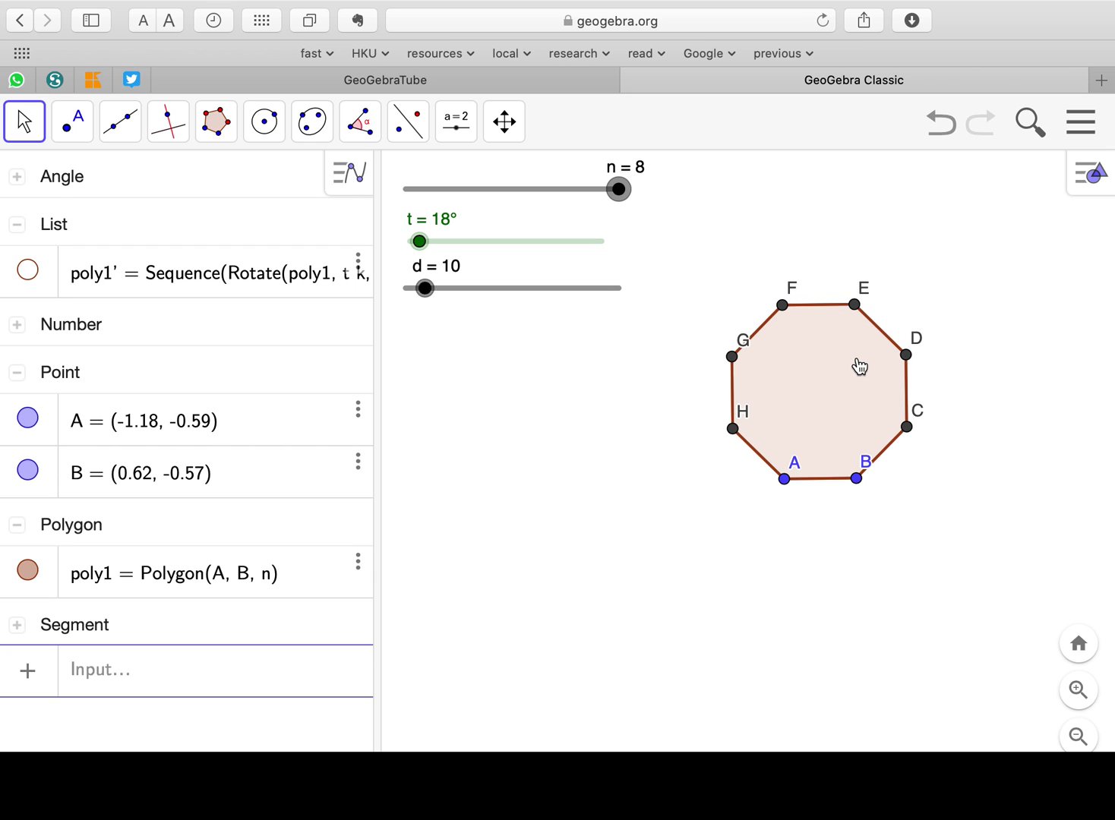
drag(859, 368, 855, 411)
Hide the octagon together with its points A and B using Show Object
drag(682, 293, 970, 612)
right_click(903, 541)
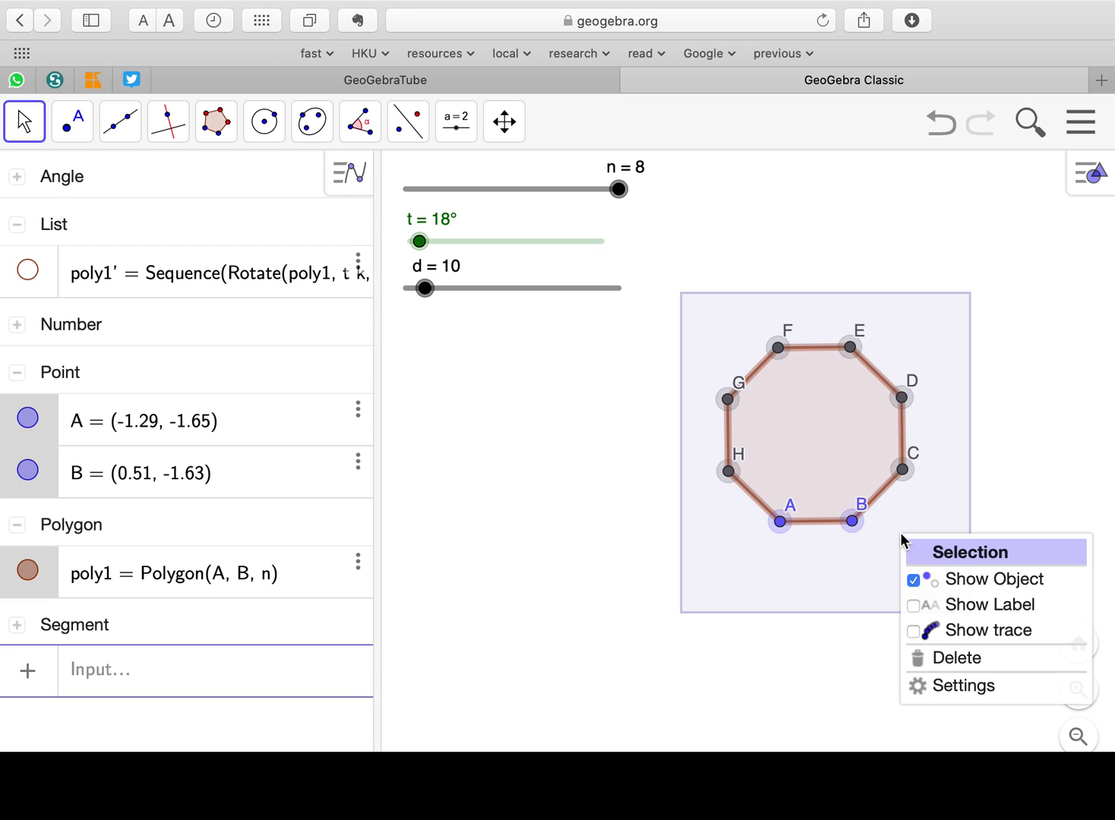
click(913, 582)
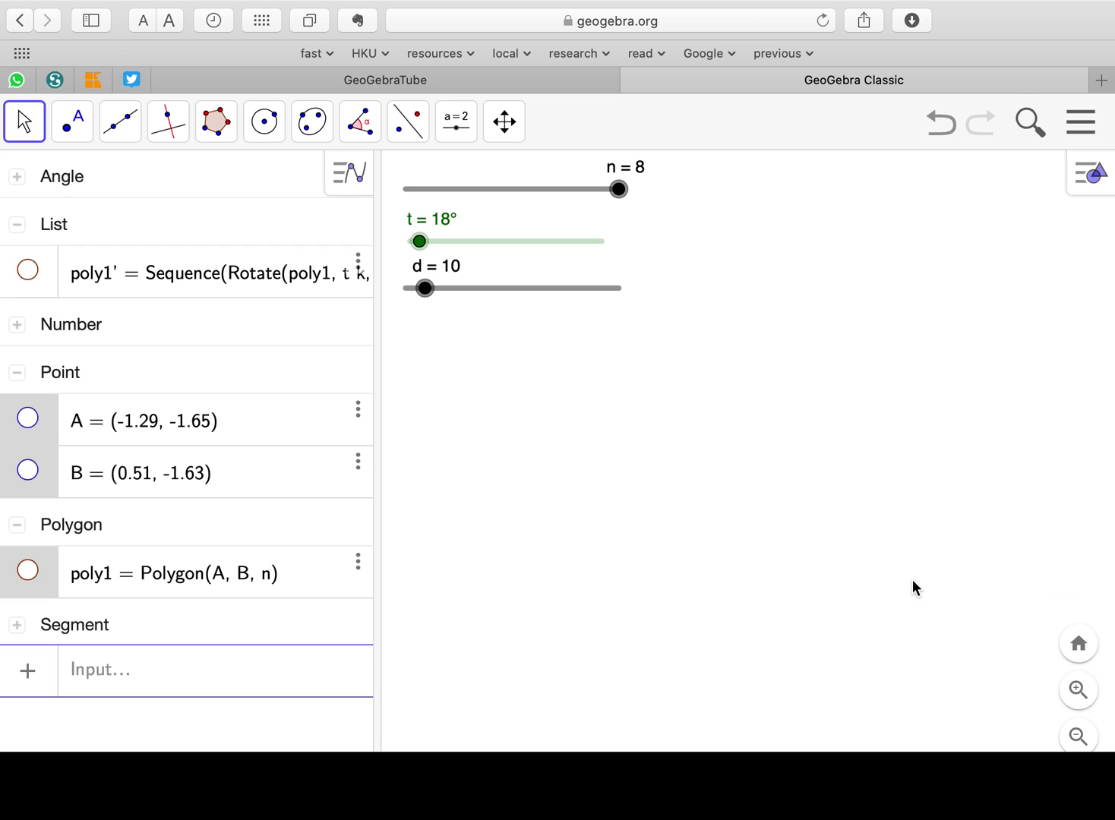
click(838, 443)
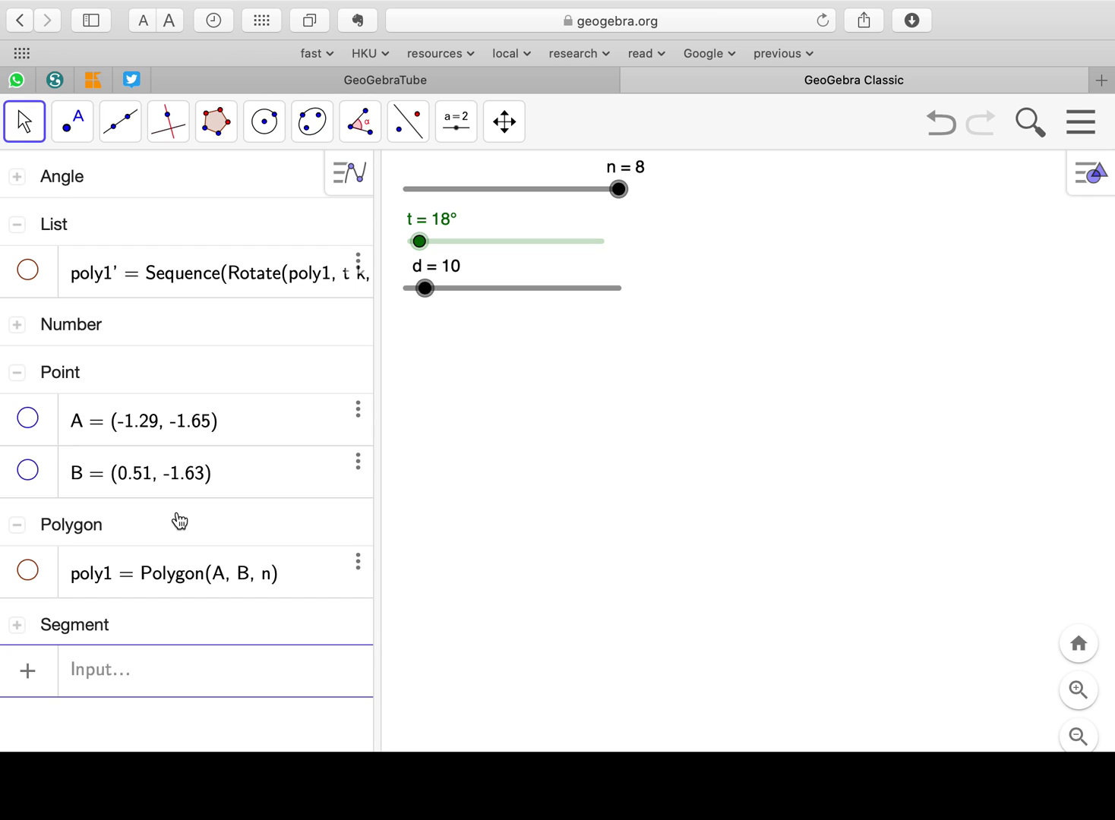
Show the poly1' sequence again and colour it purple
click(29, 272)
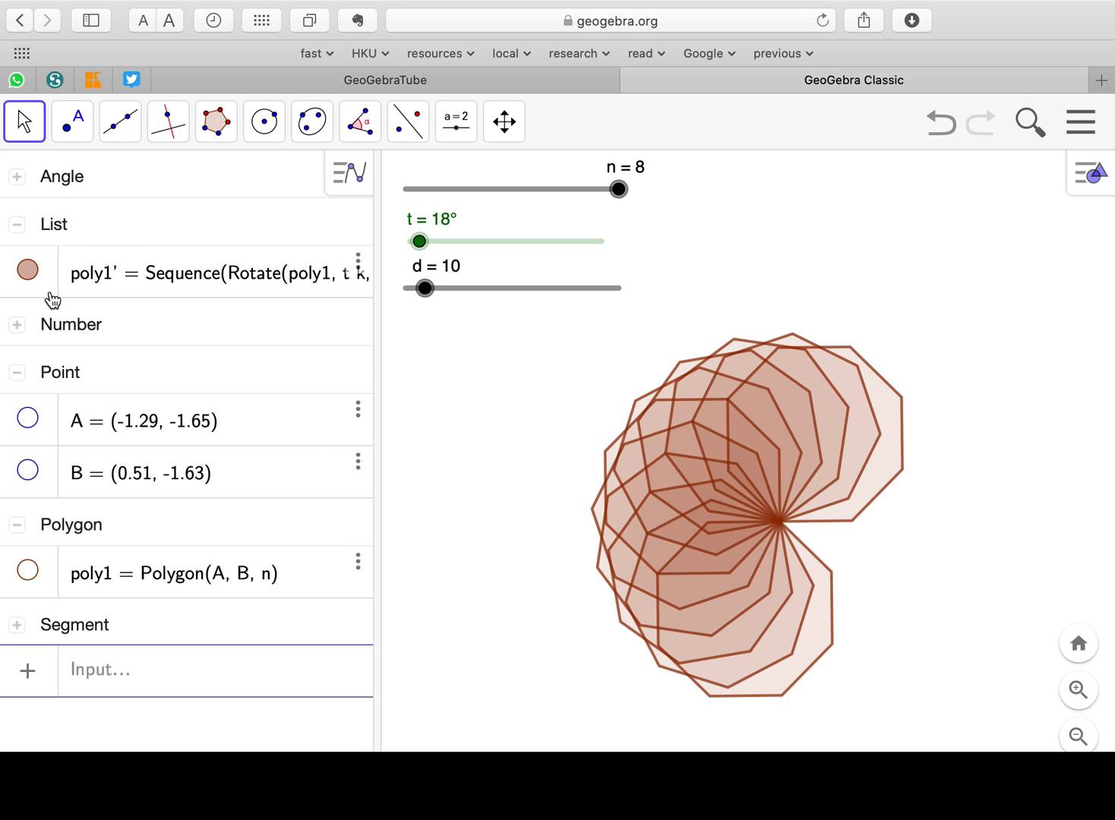
click(47, 292)
click(1098, 178)
click(821, 176)
click(904, 224)
click(1088, 182)
click(1090, 270)
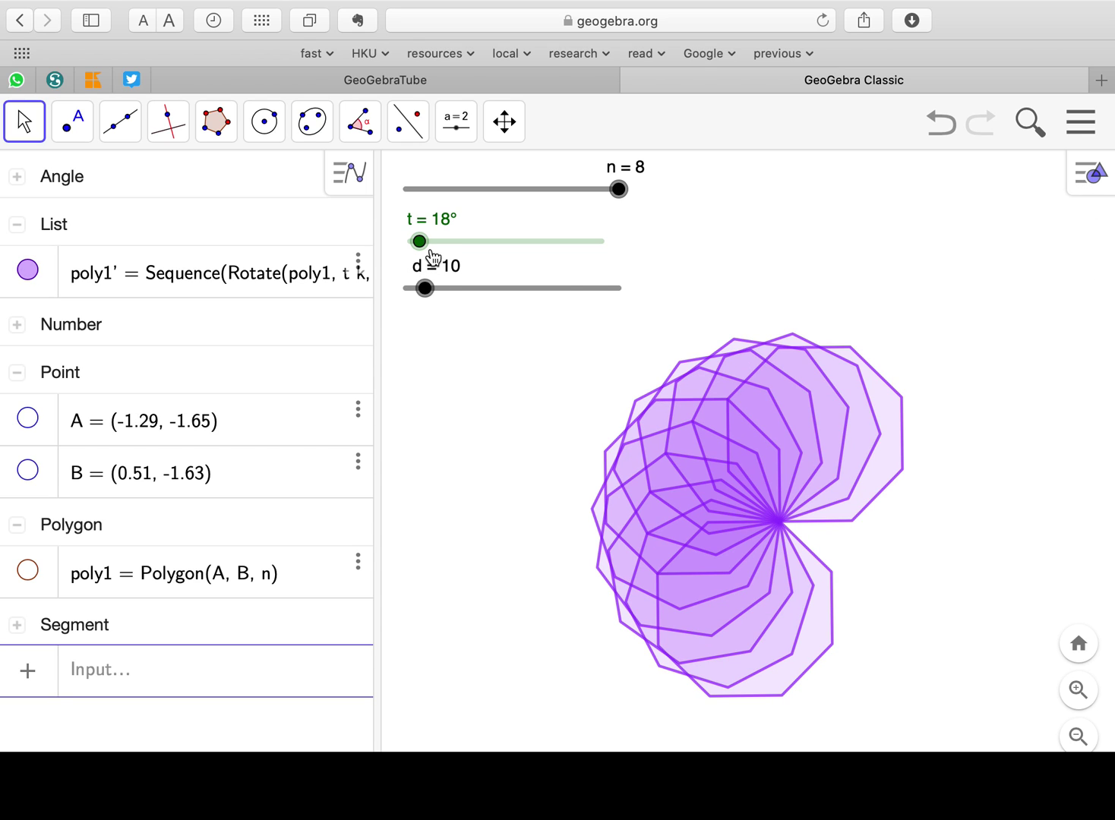
Set n back to 5 and t to 30° to form a full pentagon rosette
mouse_move(419, 241)
mouse_down()
mouse_move(455, 243)
mouse_move(416, 242)
mouse_up()
drag(610, 196, 500, 180)
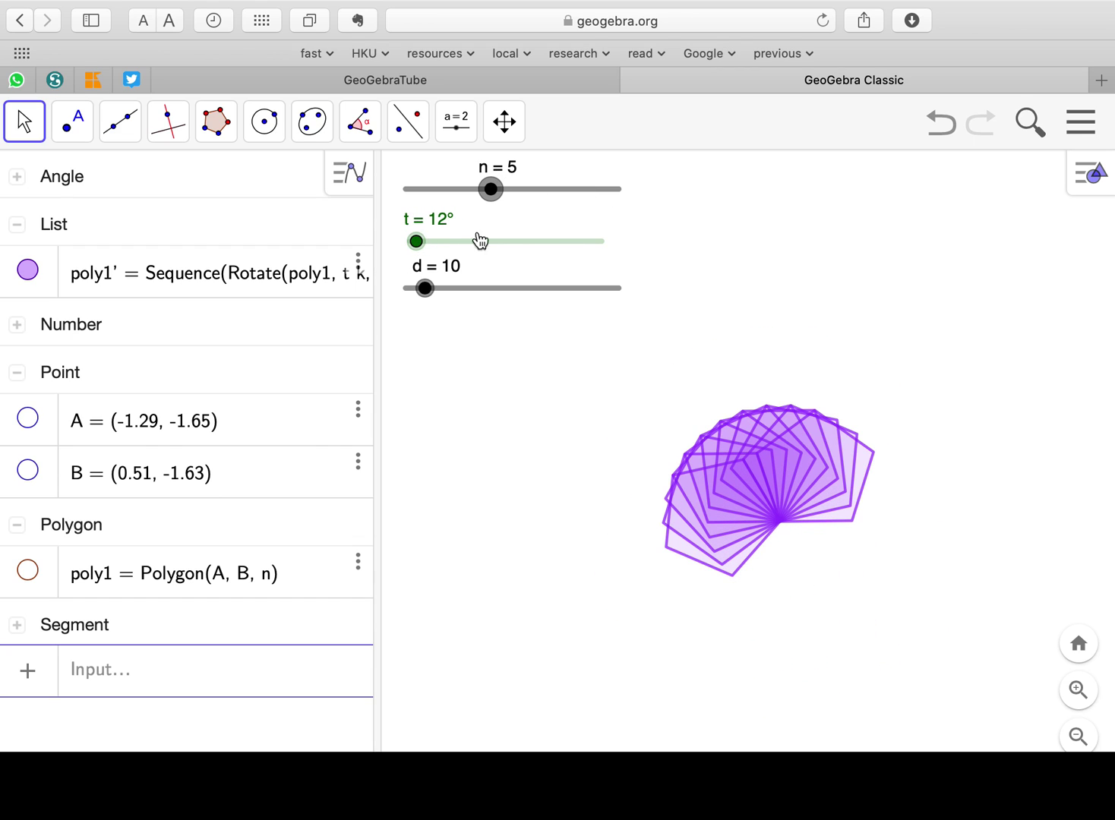
scroll(904, 446, up, 2)
drag(906, 446, 1032, 391)
drag(417, 243, 428, 292)
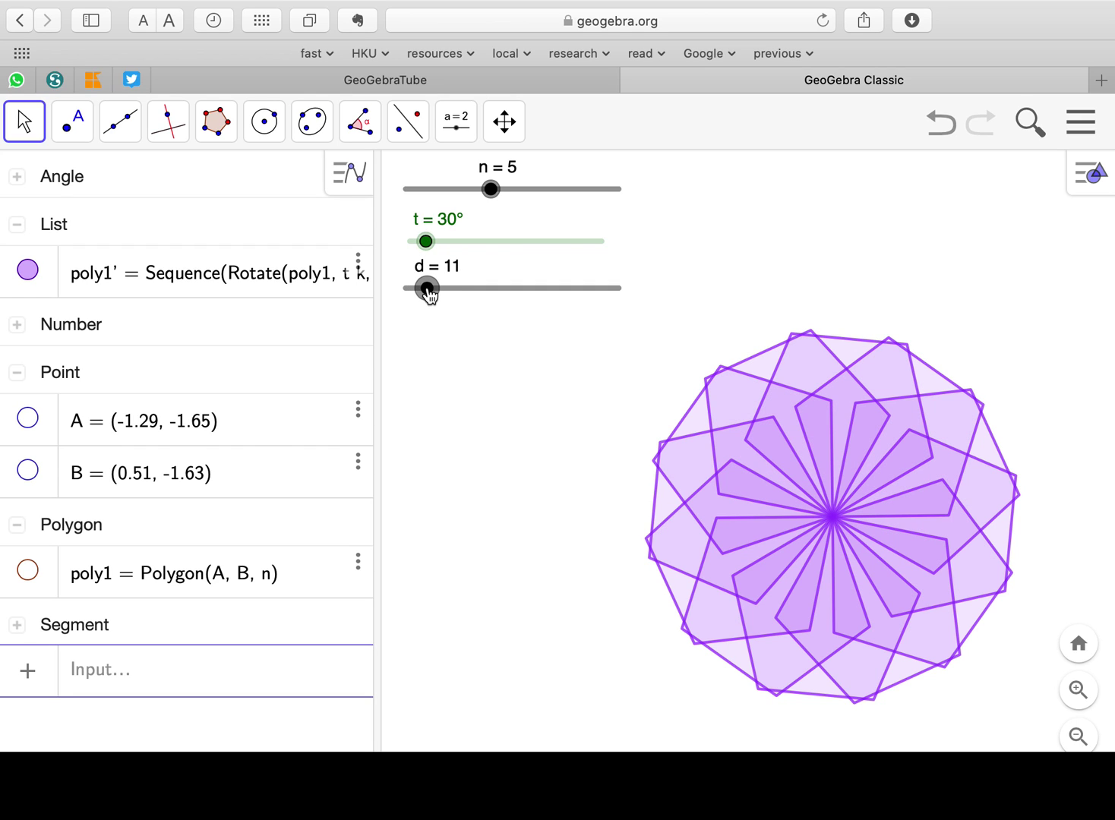
Show points A and B again and place a new point I on the canvas
click(28, 418)
click(29, 472)
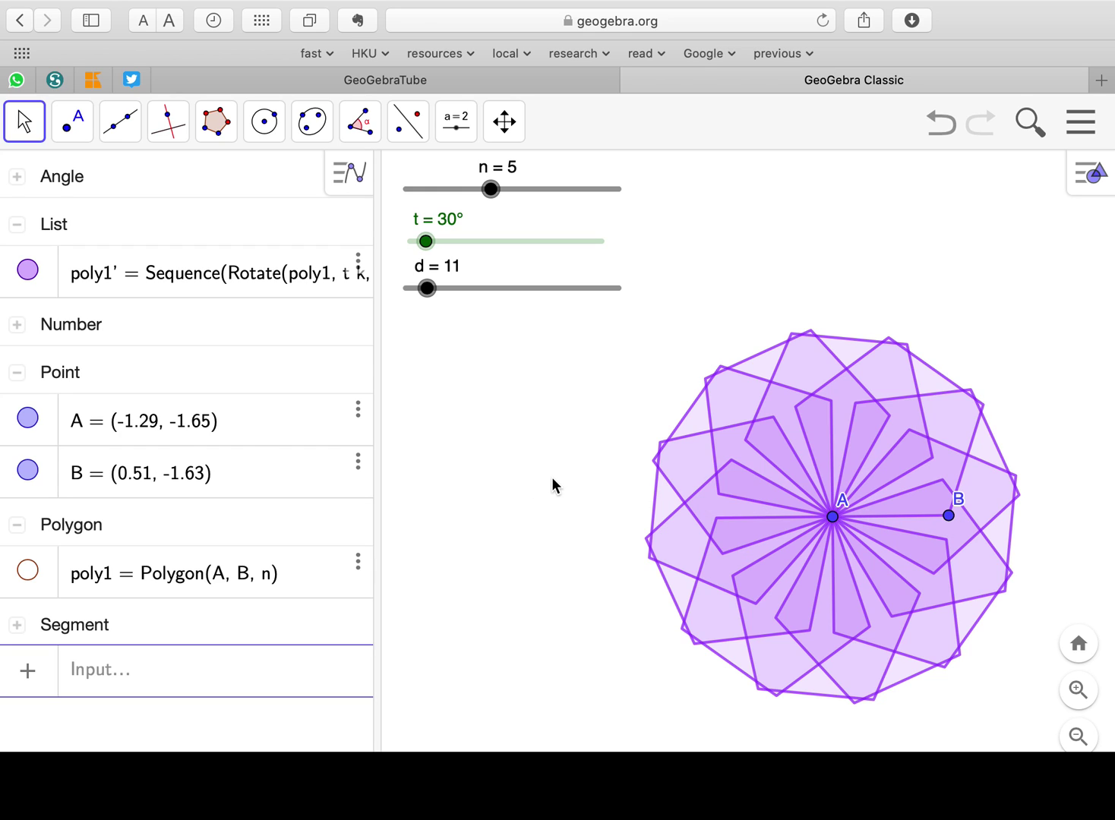
click(72, 121)
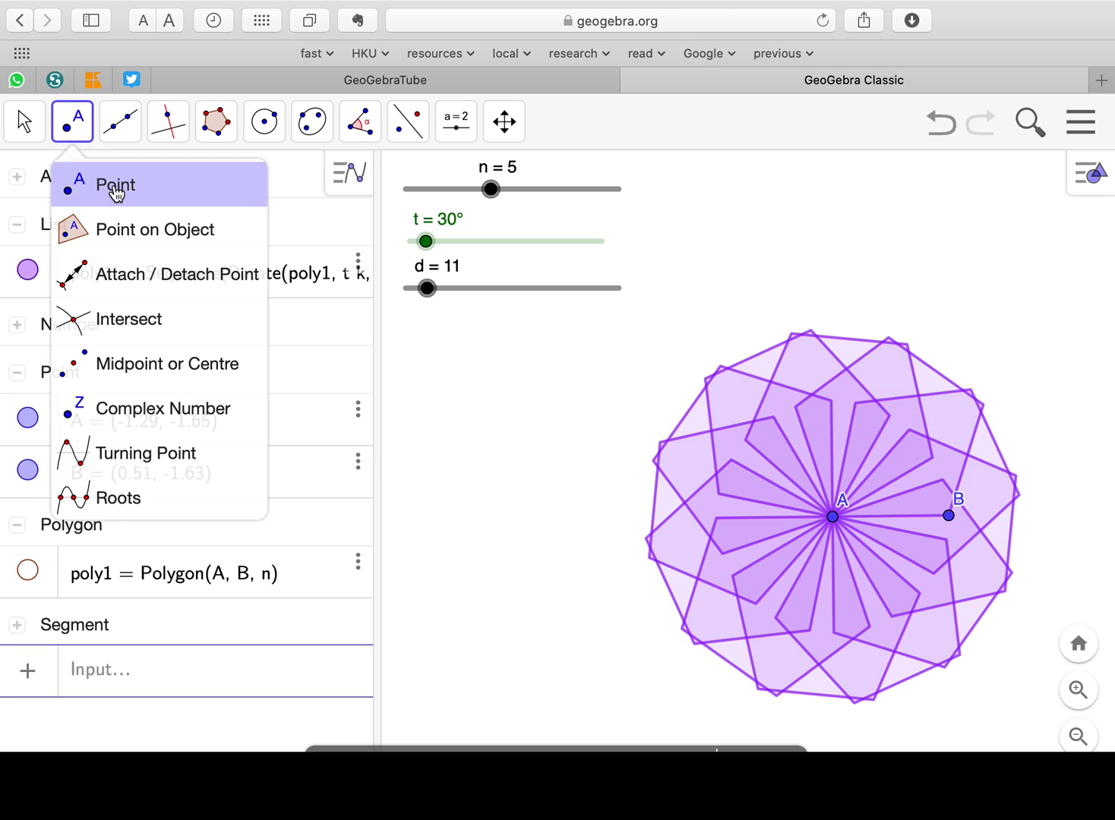
click(116, 192)
click(582, 531)
Move point I into the rosette just below A, at (-1.77, -2.36)
click(34, 125)
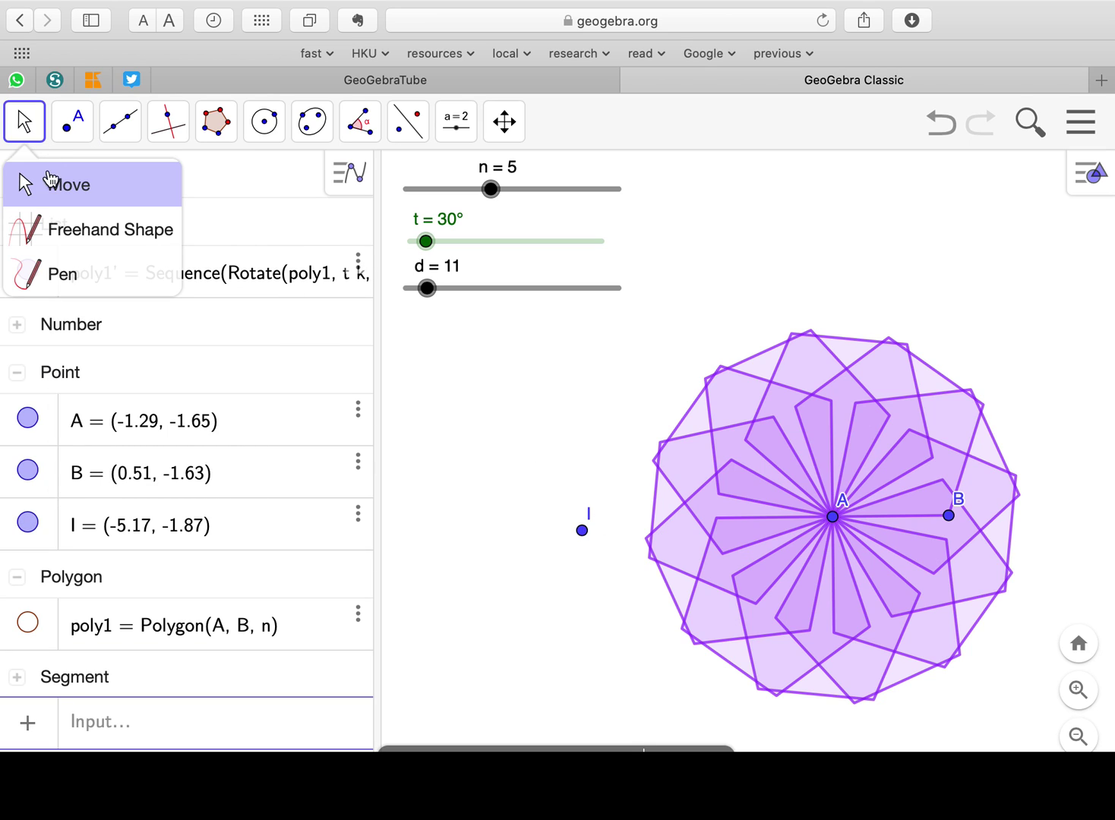
click(50, 179)
mouse_move(582, 533)
mouse_down()
mouse_move(814, 558)
mouse_move(584, 541)
mouse_up()
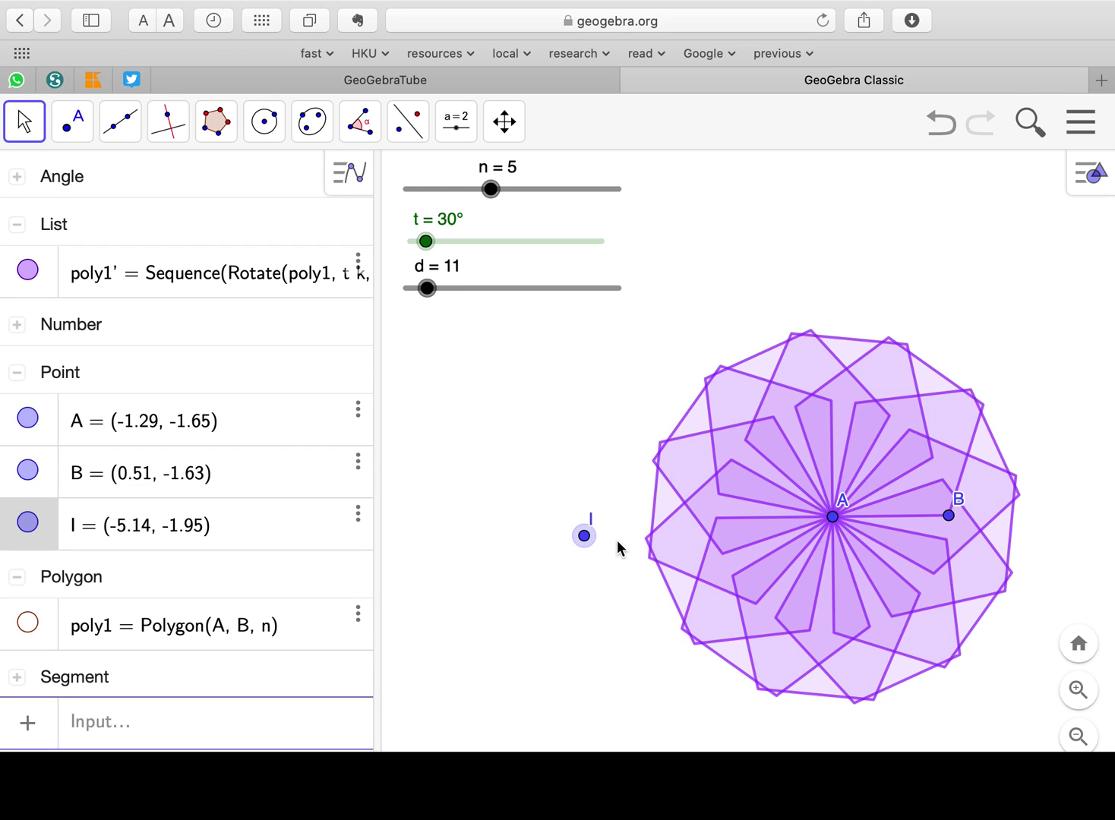
drag(584, 536, 803, 570)
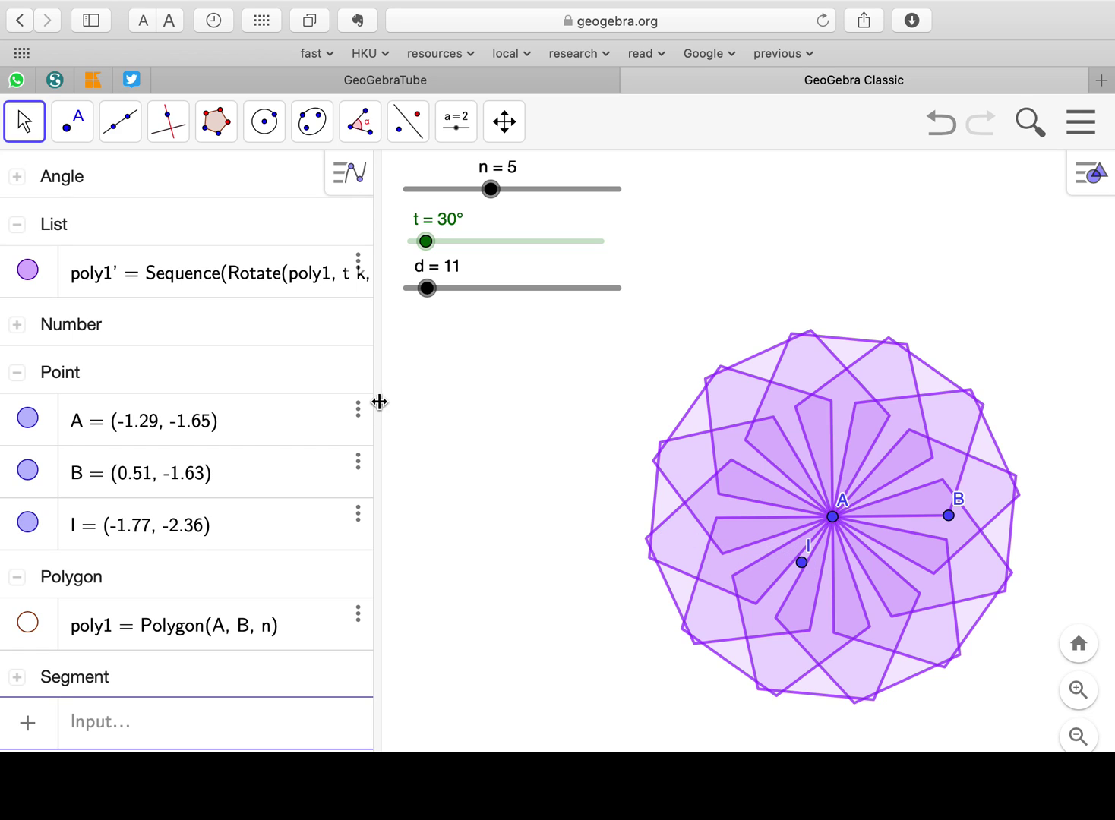
drag(378, 403, 550, 417)
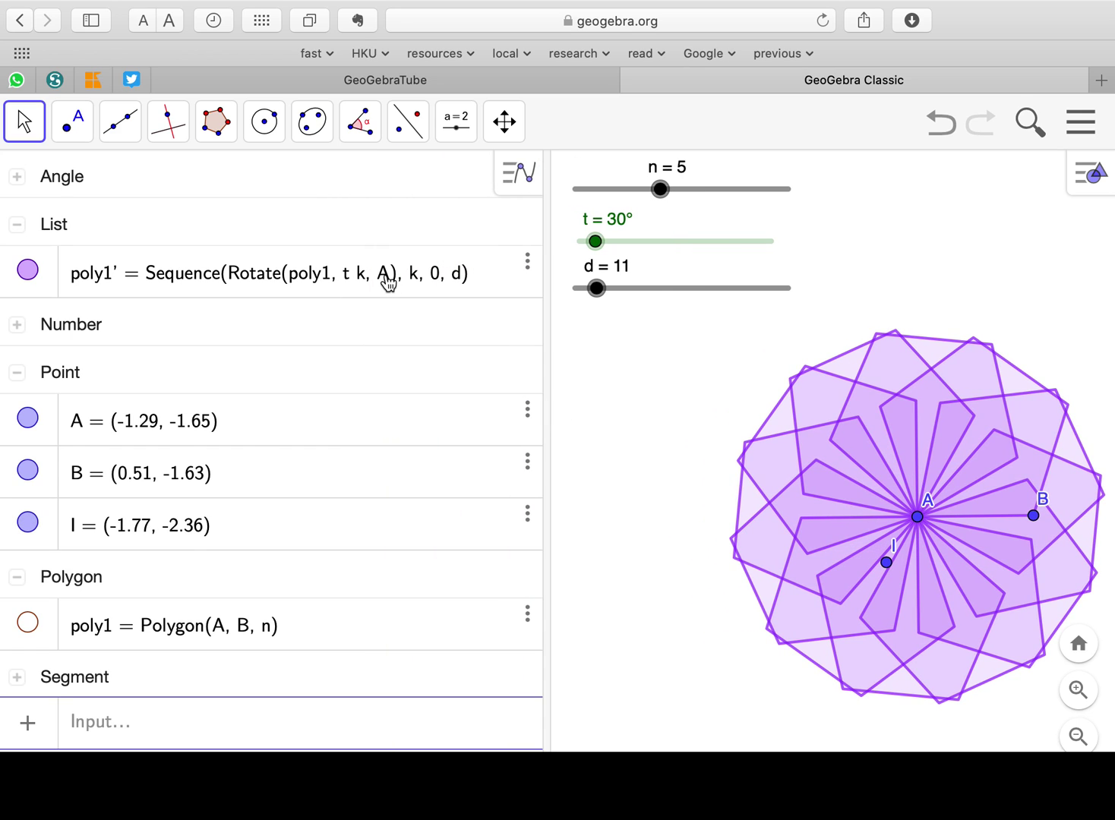
Edit poly1' to Rotate(poly1, t k, I), making I the rotation centre
key(super+shift+backslash)
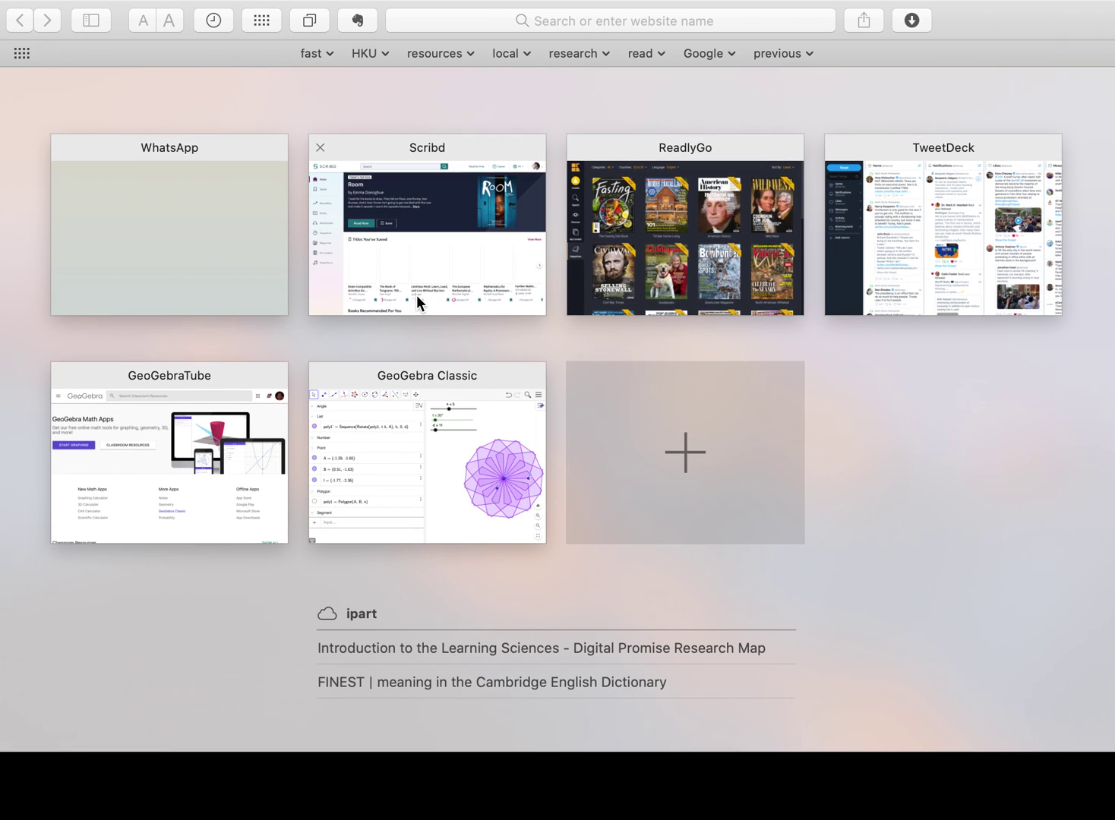
click(419, 457)
scroll(419, 457, up, 5)
scroll(414, 413, up, 2)
scroll(630, 254, down, 5)
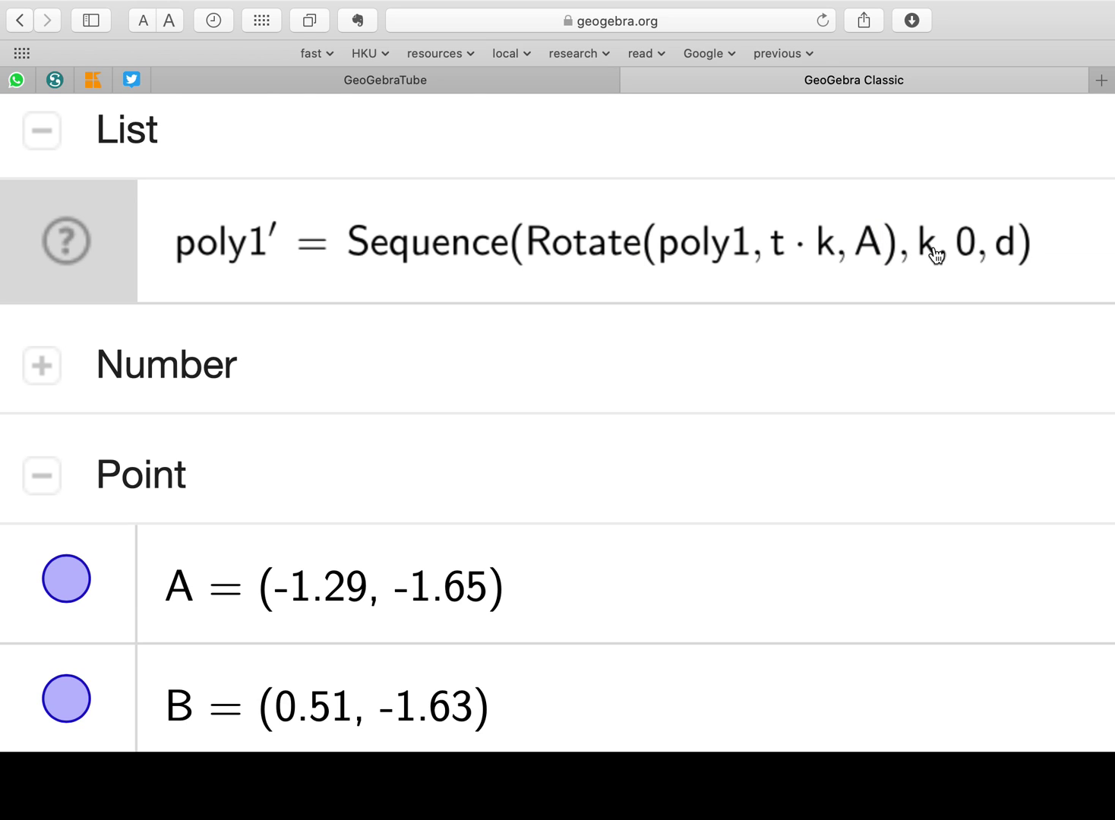
key(BackSpace)
text(l)
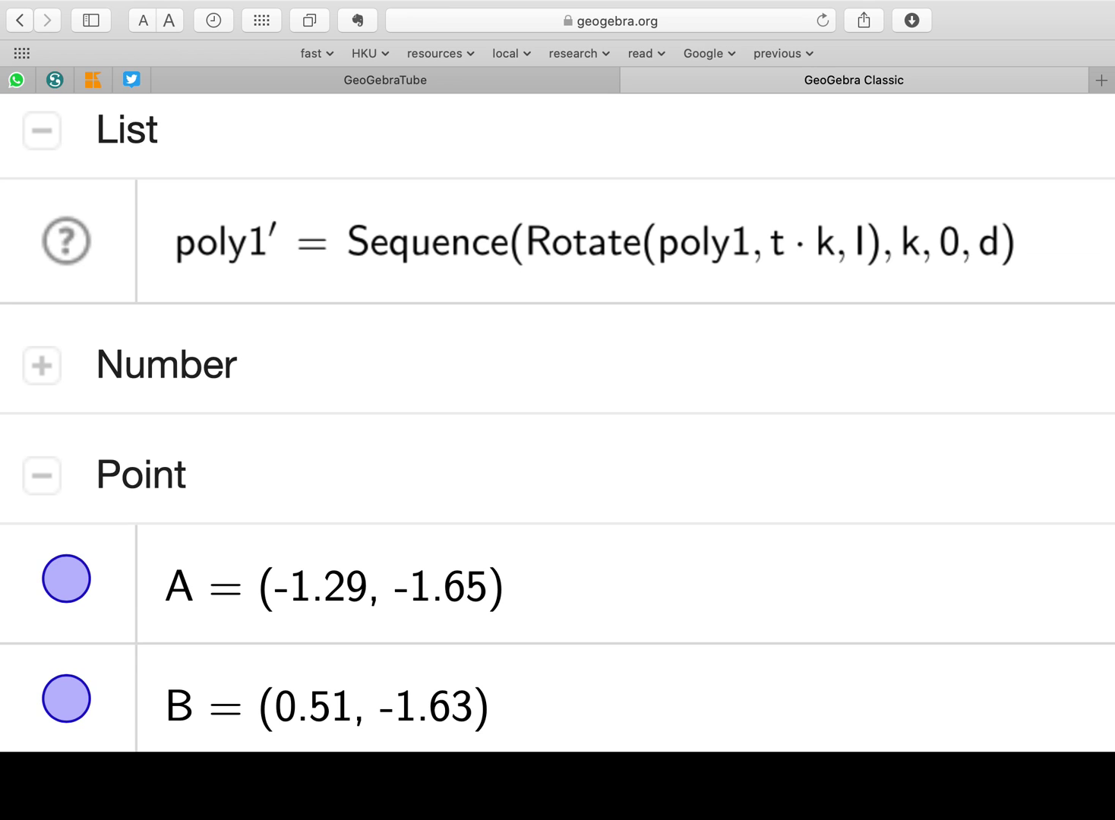
scroll(557, 426, down, 5)
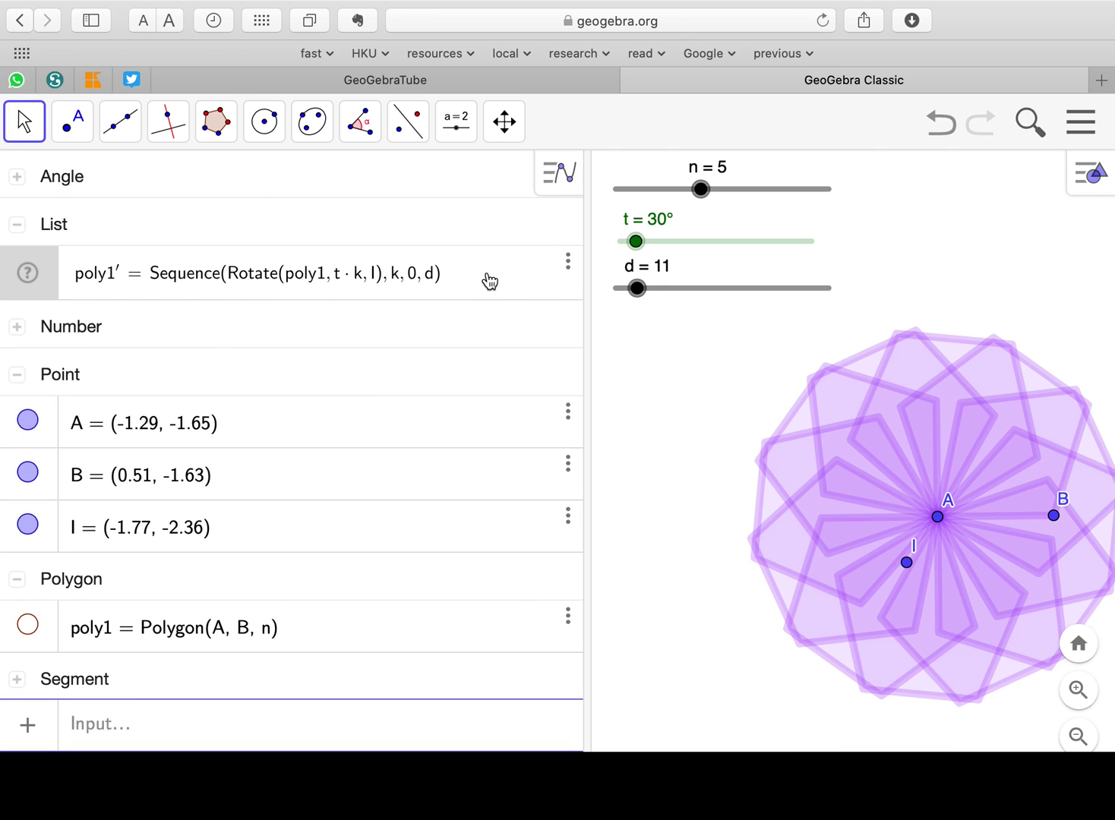
key(Return)
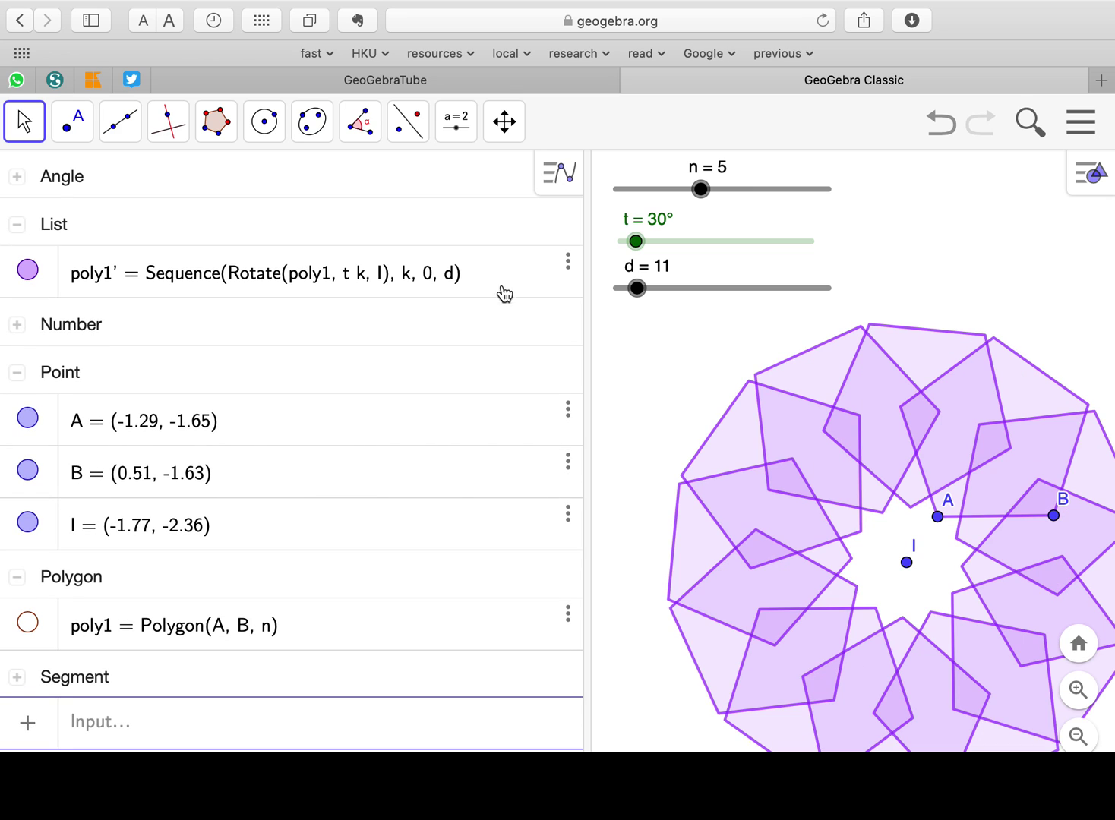
Drag points I, A and B until twelve pentagons form an even ring, I at (-2.44, -1.59)
drag(585, 306, 314, 307)
drag(783, 568, 729, 507)
drag(806, 520, 796, 486)
drag(918, 517, 869, 536)
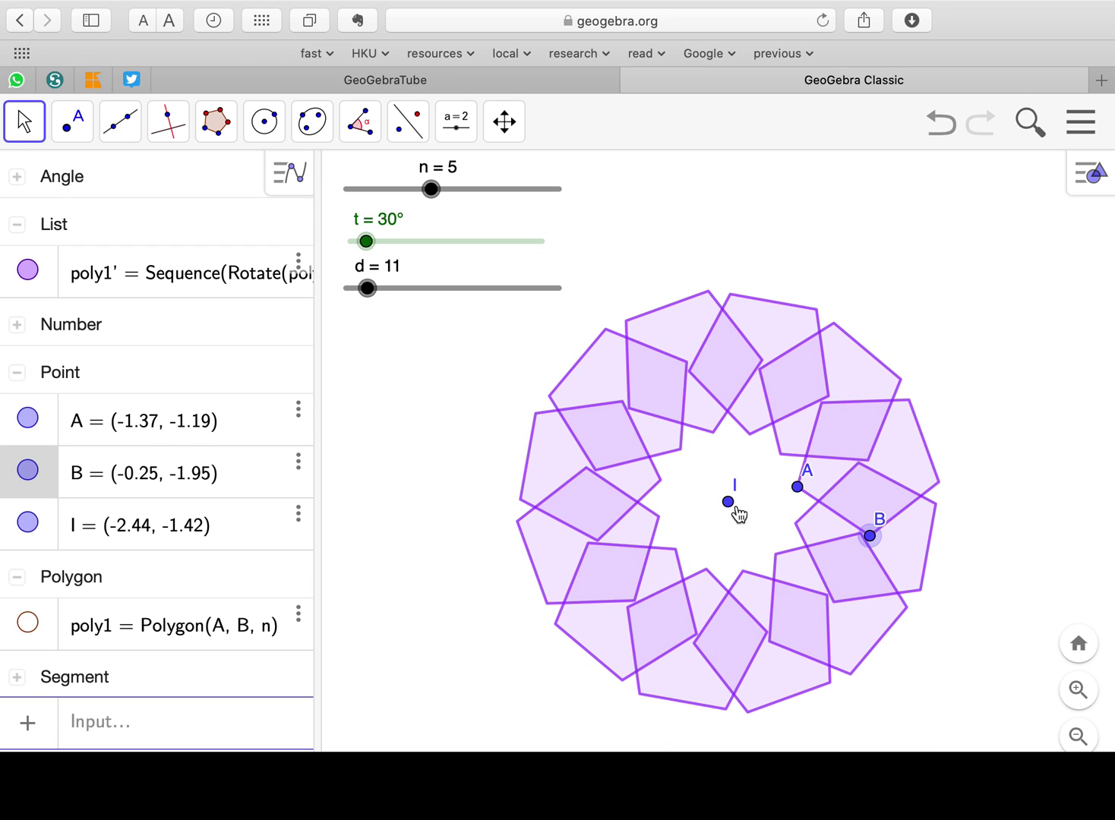
mouse_move(728, 503)
mouse_down()
mouse_move(747, 503)
mouse_move(727, 513)
mouse_up()
click(424, 349)
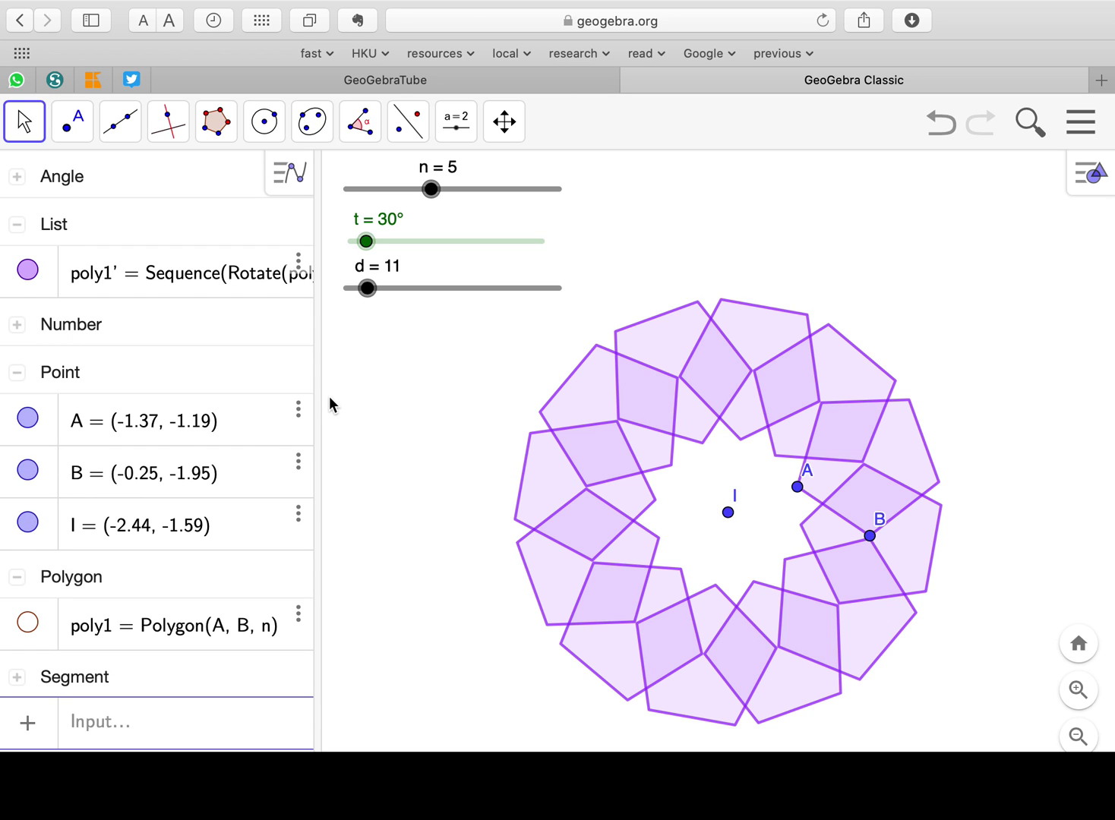
Widen the Algebra view and check the poly1' definition without changing it
drag(318, 394, 531, 407)
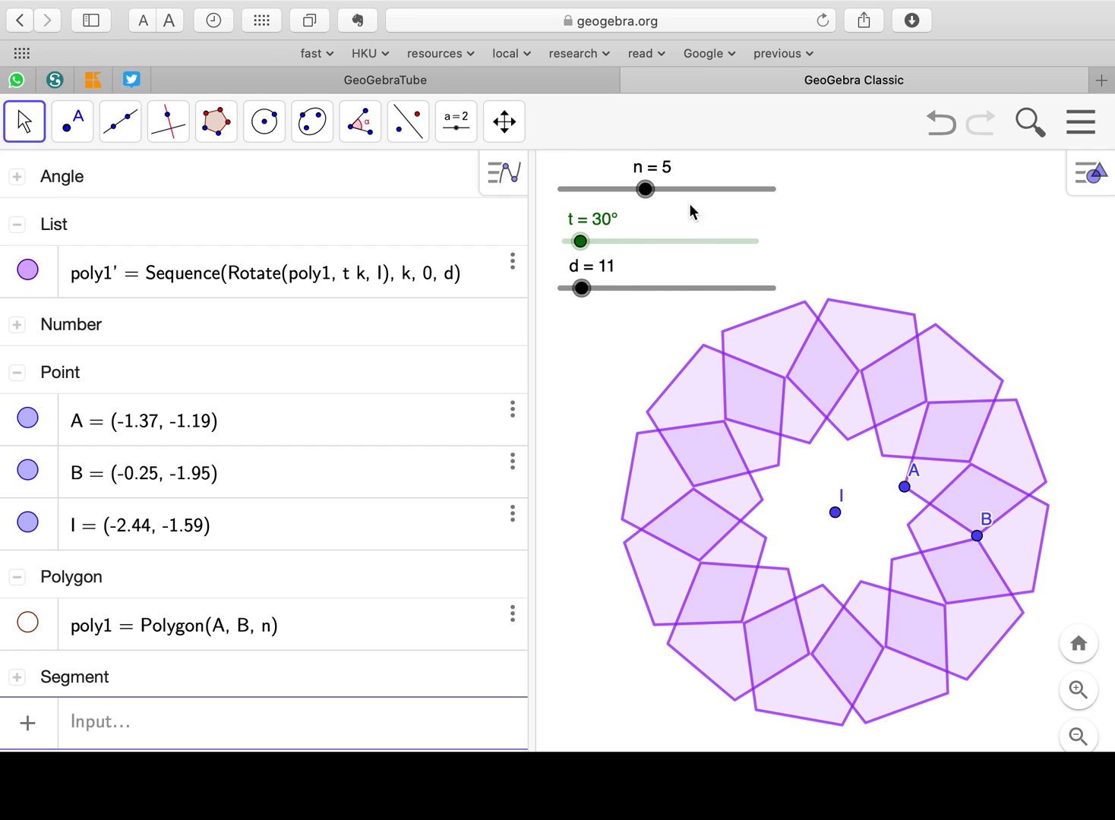
click(483, 285)
click(617, 319)
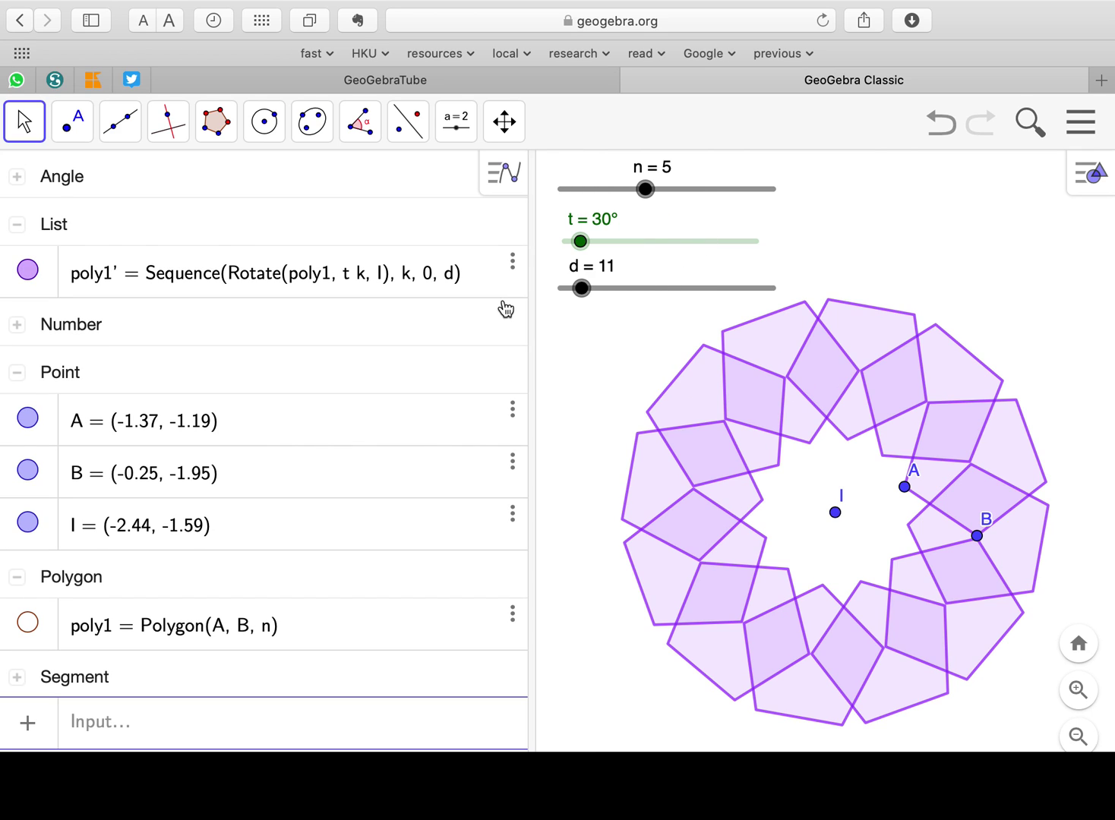